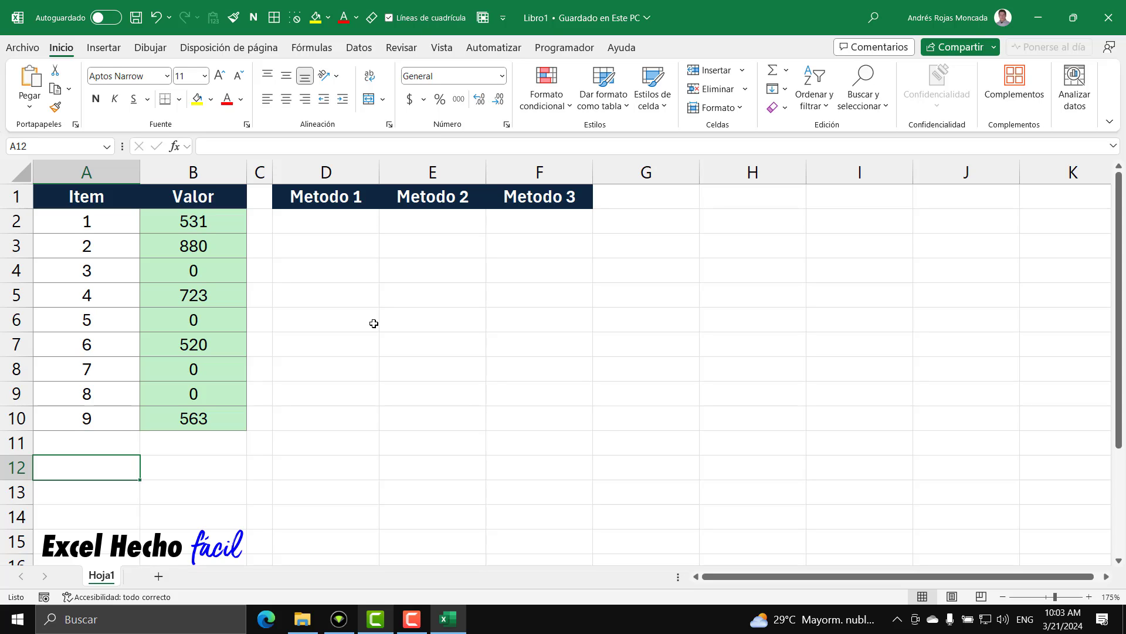
- Examine the Valor column in B2:B10, checking which items hold zeros and which hold nonzero values
{"action": "left_click_drag", "start_coordinate": [222, 225], "coordinate": [252, 408]}
{"action": "left_click", "coordinate": [208, 395]}
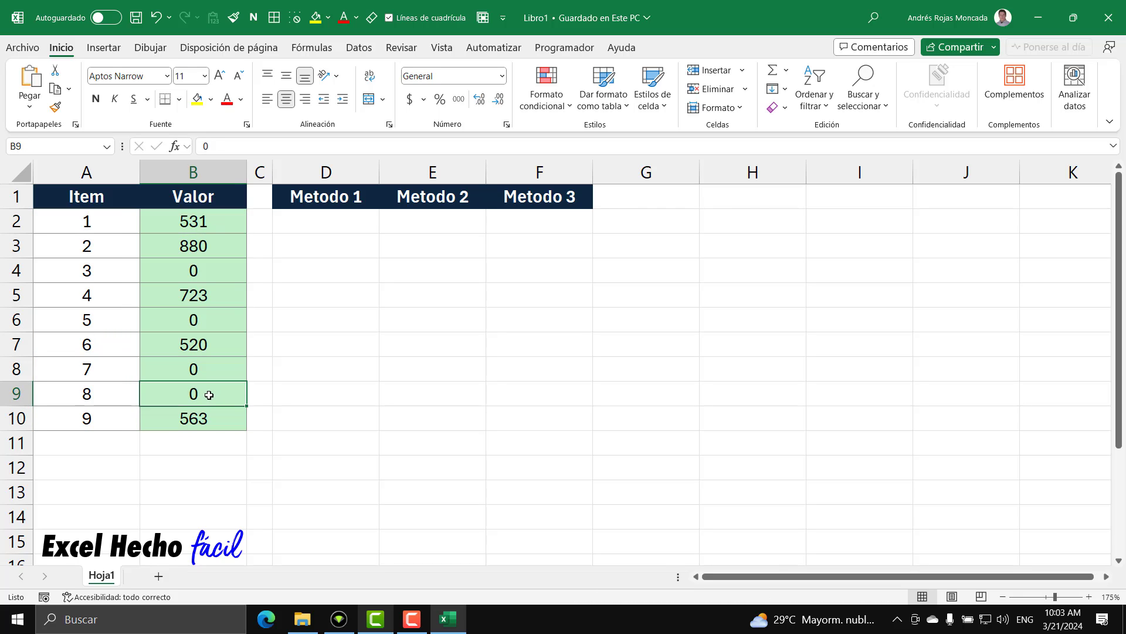
{"action": "left_click", "coordinate": [209, 369]}
{"action": "left_click", "coordinate": [214, 319]}
{"action": "left_click", "coordinate": [219, 272]}
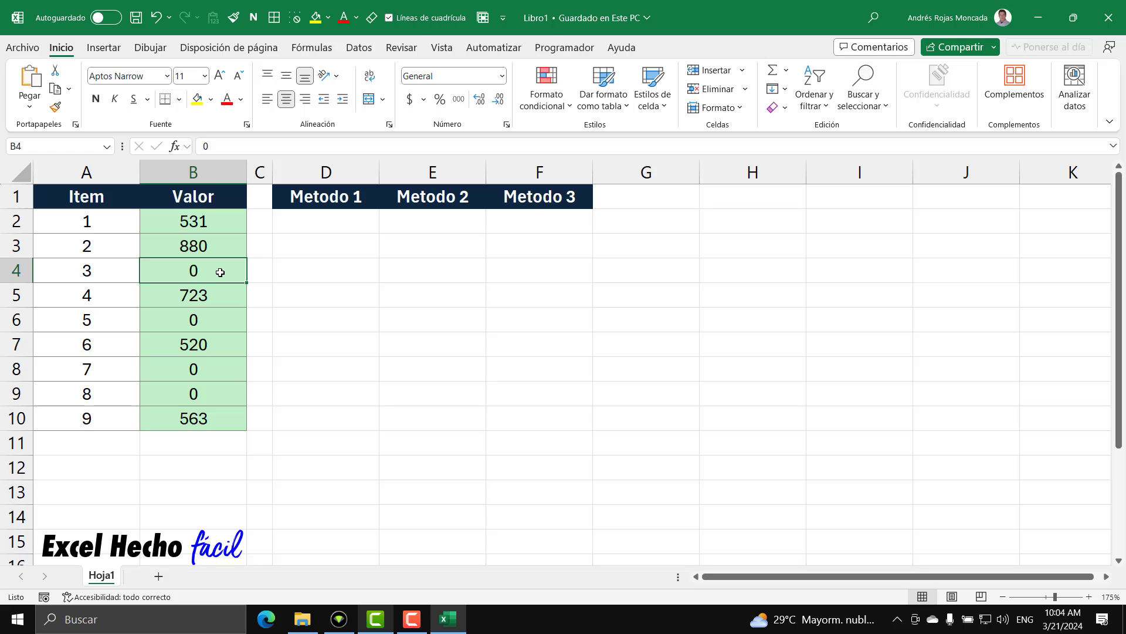
{"action": "left_click_drag", "start_coordinate": [108, 223], "coordinate": [88, 420]}
{"action": "left_click_drag", "start_coordinate": [192, 221], "coordinate": [177, 430]}
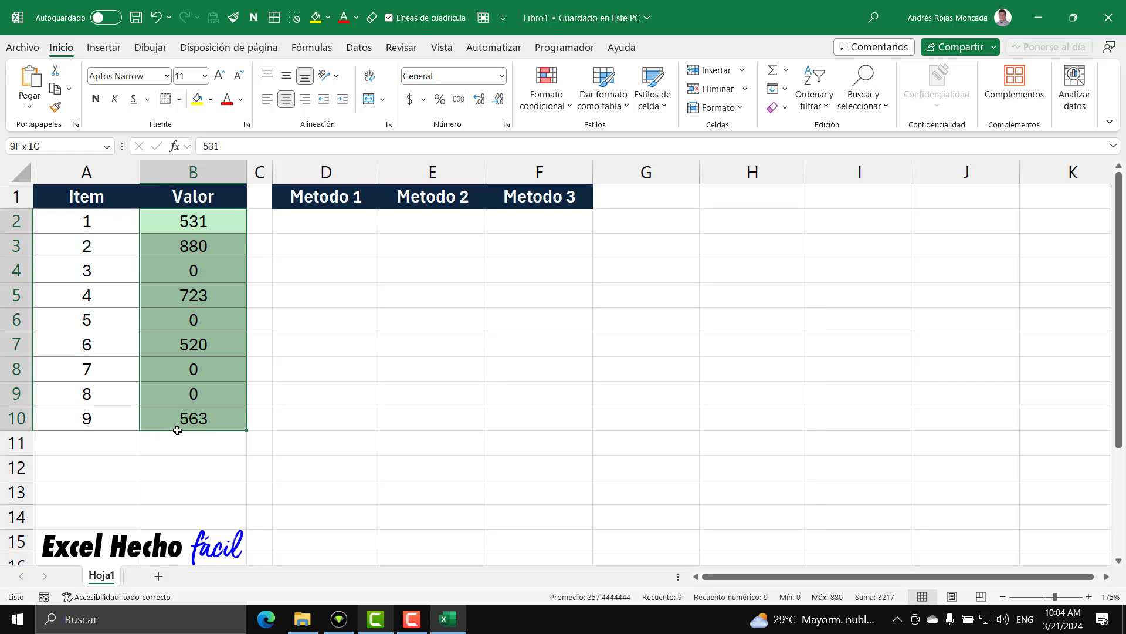
{"action": "left_click", "coordinate": [211, 399]}
{"action": "left_click", "coordinate": [217, 375]}
{"action": "left_click", "coordinate": [220, 311]}
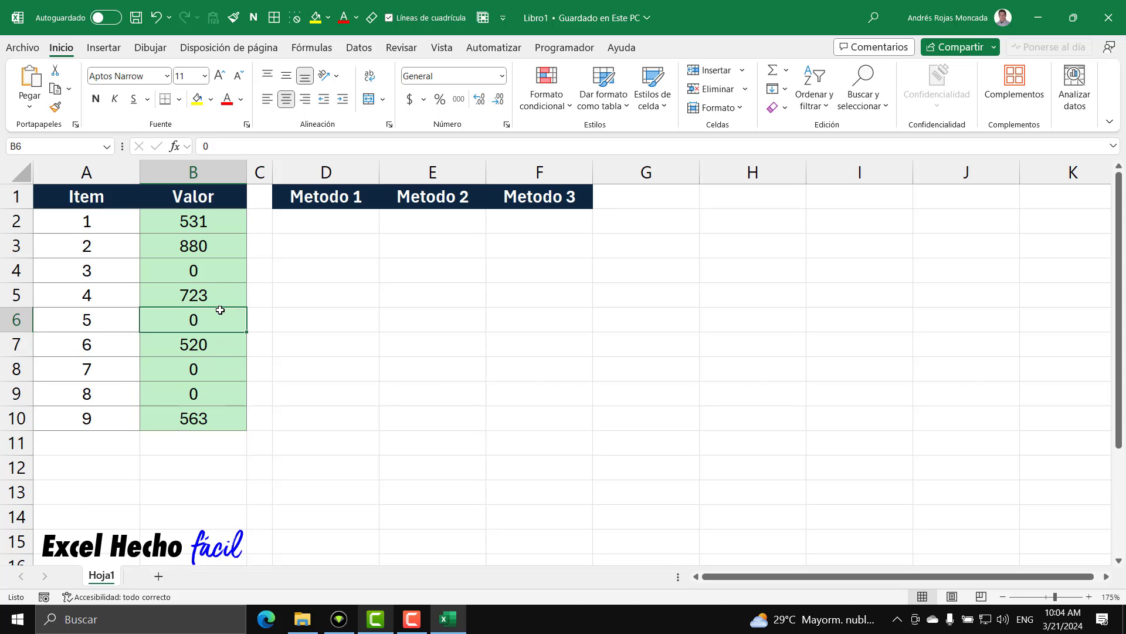
{"action": "left_click", "coordinate": [225, 270]}
{"action": "left_click_drag", "start_coordinate": [219, 220], "coordinate": [220, 245]}
{"action": "left_click", "coordinate": [220, 295]}
{"action": "left_click", "coordinate": [227, 347]}
{"action": "left_click", "coordinate": [216, 411]}
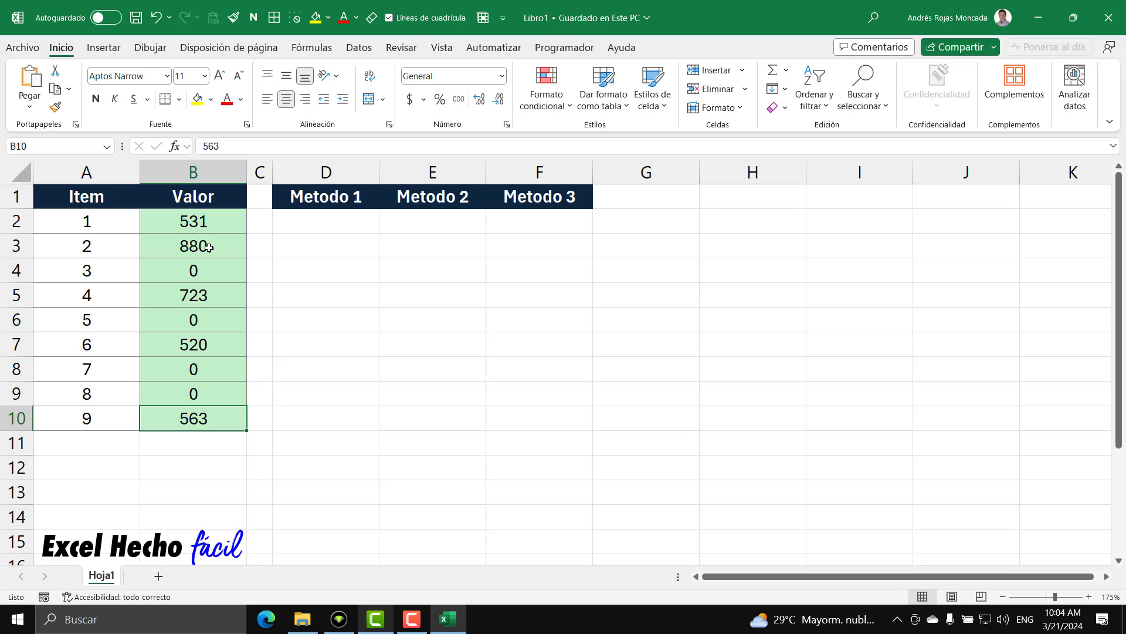
- Enter a SUMA formula in B12 that totals the values in B2:B10
{"action": "left_click", "coordinate": [183, 467]}
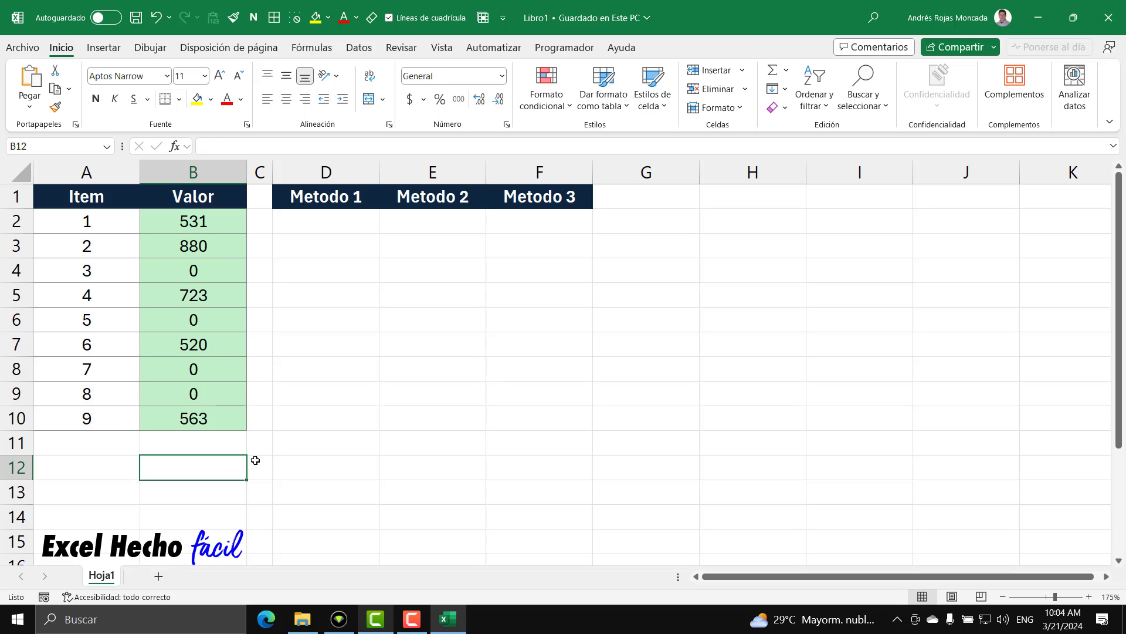
{"action": "type", "text": "=SUMA("}
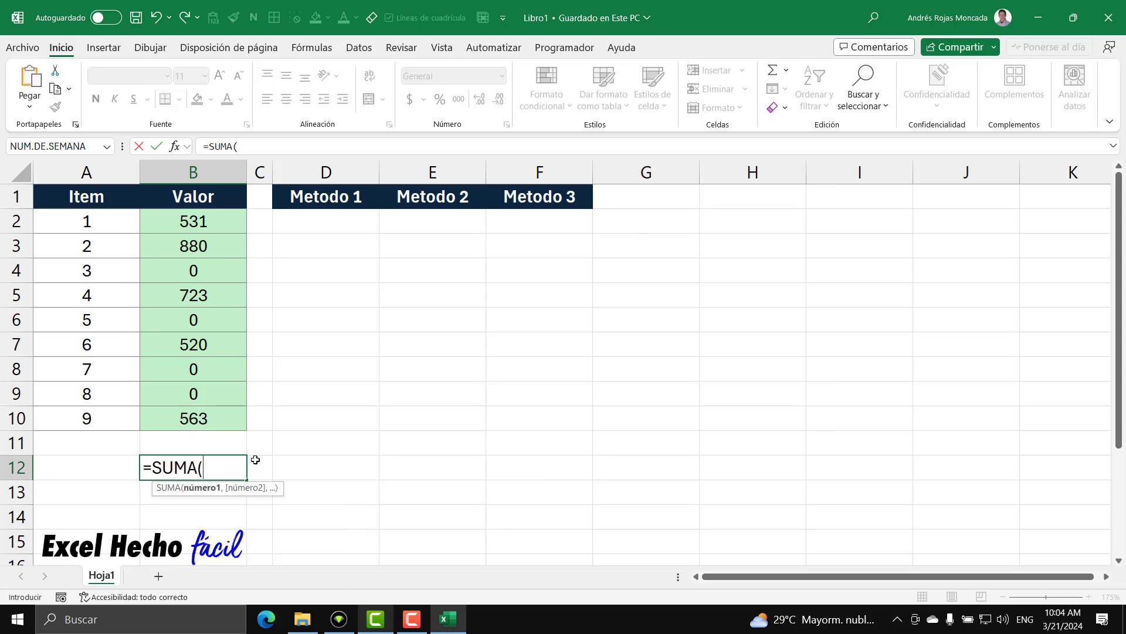
{"action": "left_click_drag", "start_coordinate": [223, 420], "coordinate": [222, 213]}
{"action": "type", "text": ")"}
{"action": "key", "text": "Return"}
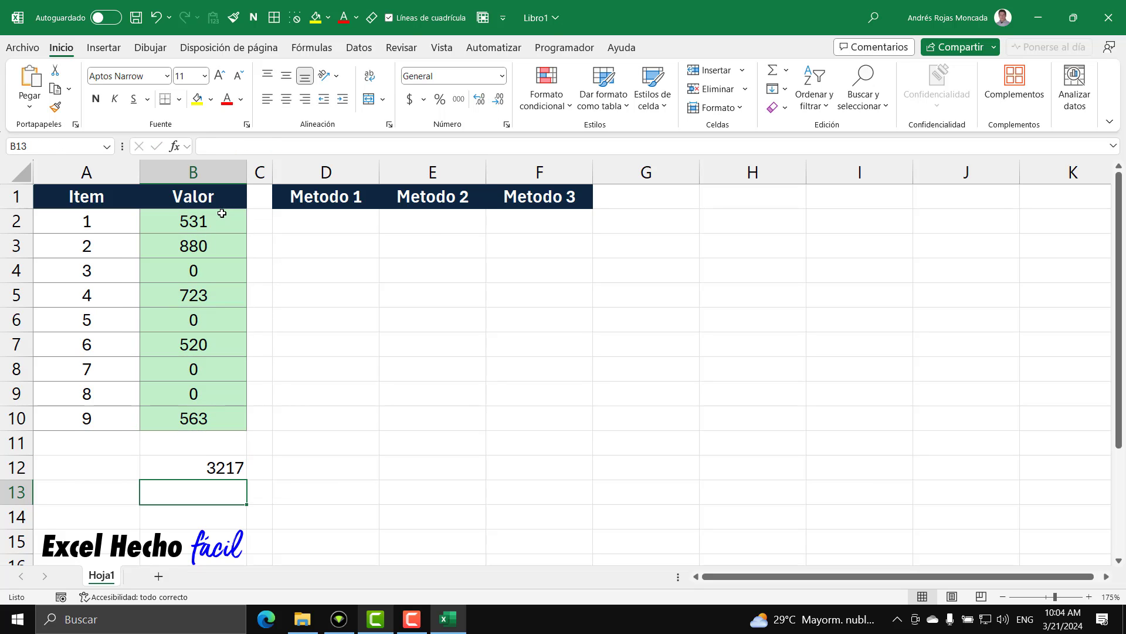
- Enter a CONTAR formula in B13 that counts the numeric cells in B2:B10
{"action": "type", "text": "=contar"}
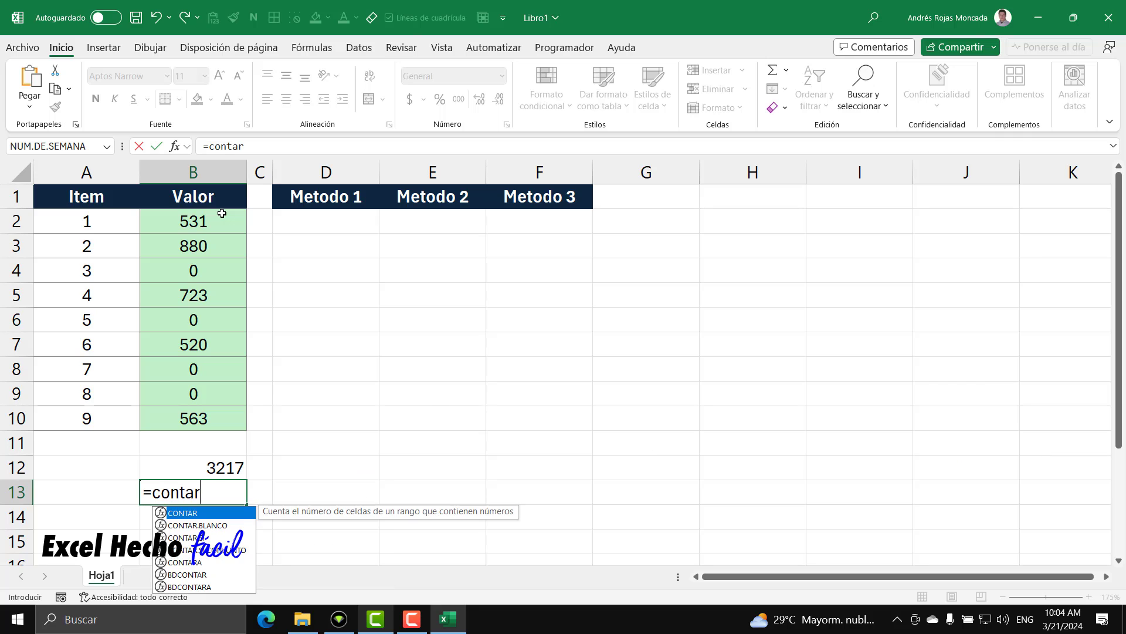
{"action": "key", "text": "Tab"}
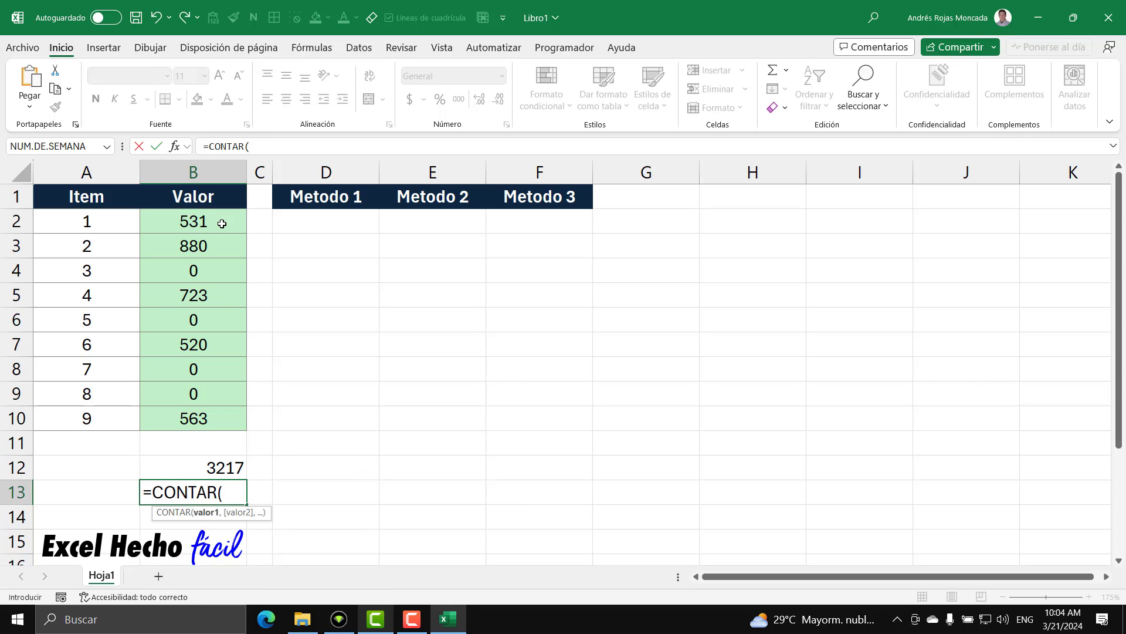
{"action": "left_click_drag", "start_coordinate": [222, 221], "coordinate": [216, 421]}
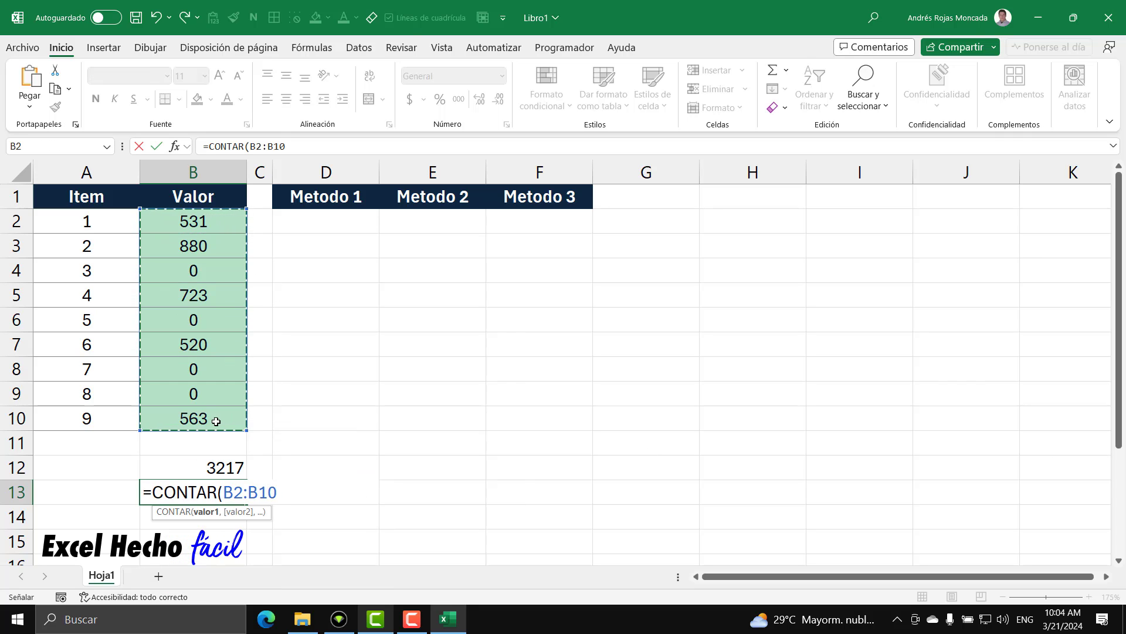
{"action": "type", "text": ")"}
{"action": "key", "text": "Return"}
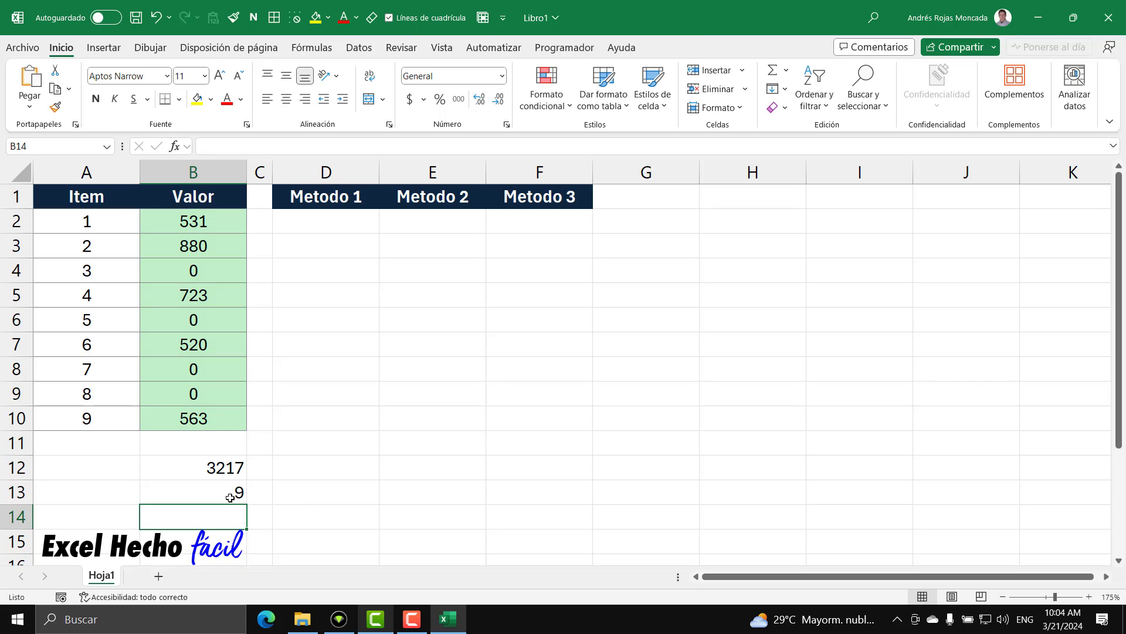
- Calculate the plain average in B14 by dividing the sum by the count with =B12/B13
{"action": "type", "text": "="}
{"action": "key", "text": "Up"}
{"action": "key", "text": "Up"}
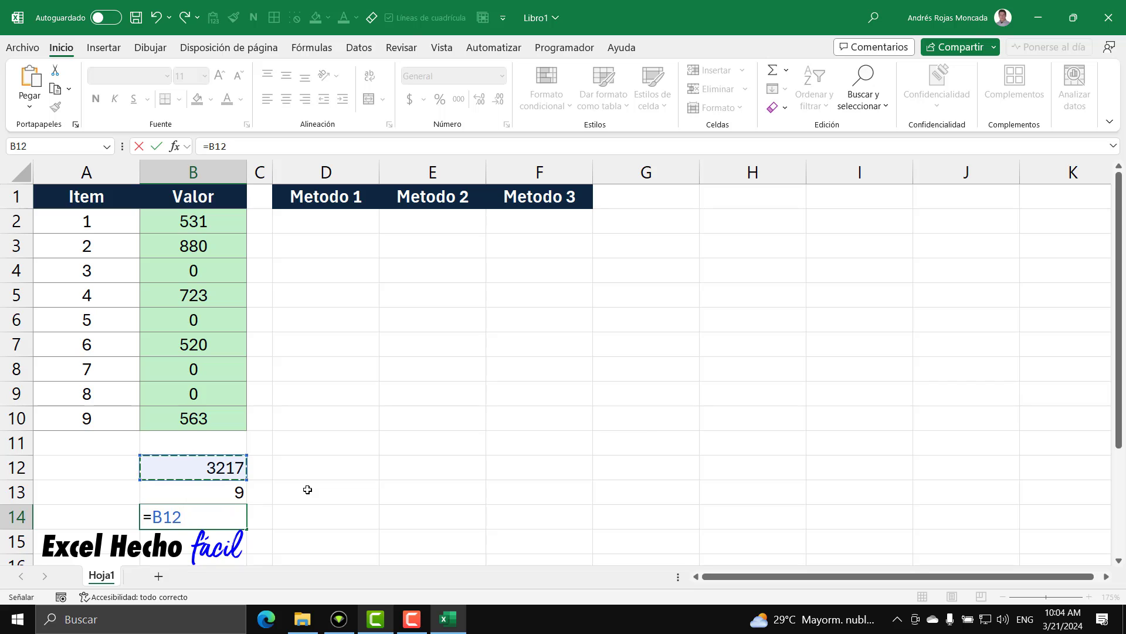
{"action": "type", "text": "/"}
{"action": "key", "text": "Up"}
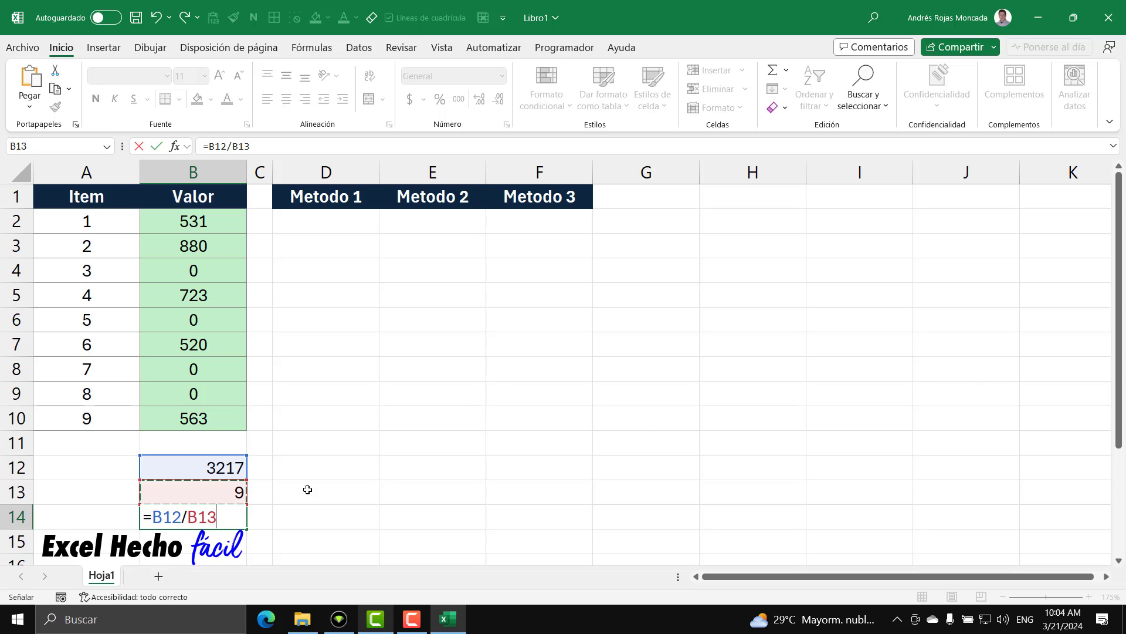
{"action": "key", "text": "Return"}
{"action": "left_click", "coordinate": [224, 514]}
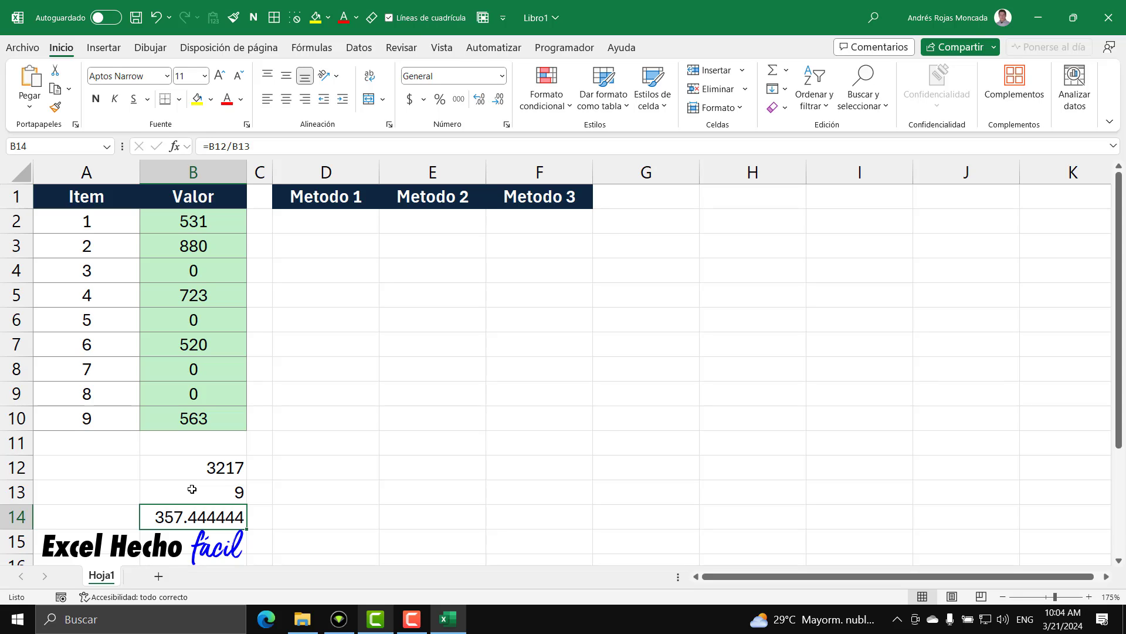
- Clear everything, contents and formats, from the trial calculations in B12:B14
{"action": "left_click_drag", "start_coordinate": [193, 467], "coordinate": [200, 516]}
{"action": "left_click", "coordinate": [778, 107]}
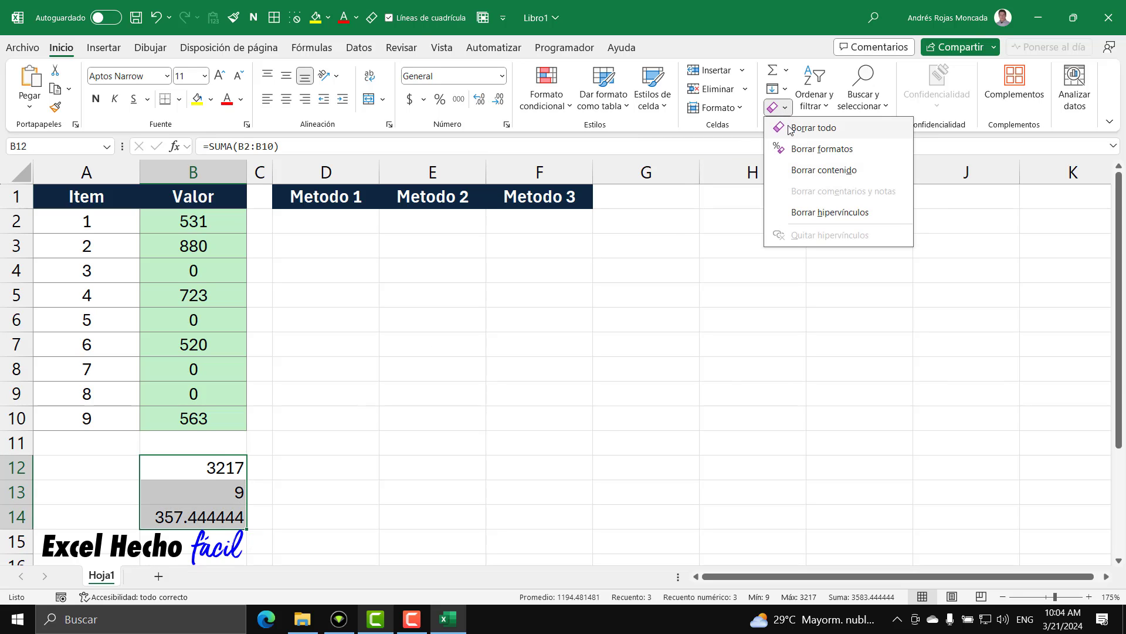
{"action": "left_click", "coordinate": [790, 128]}
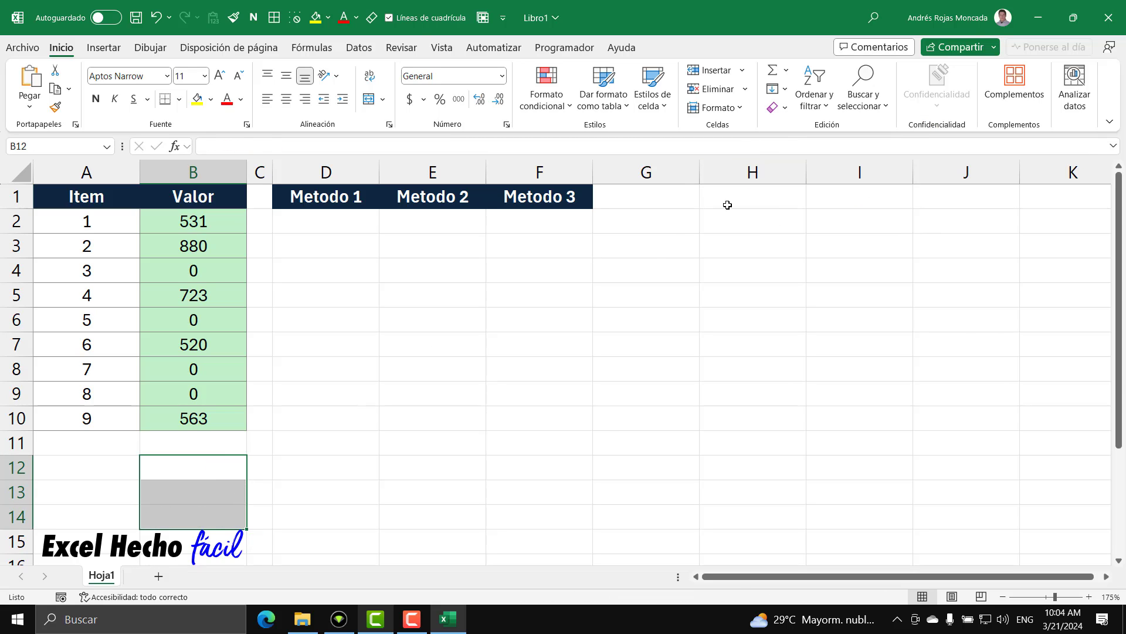
- Select only the nonzero values in B2:B10 and put their average, 643.4, in B12 as a reference value
{"action": "left_click", "coordinate": [205, 223]}
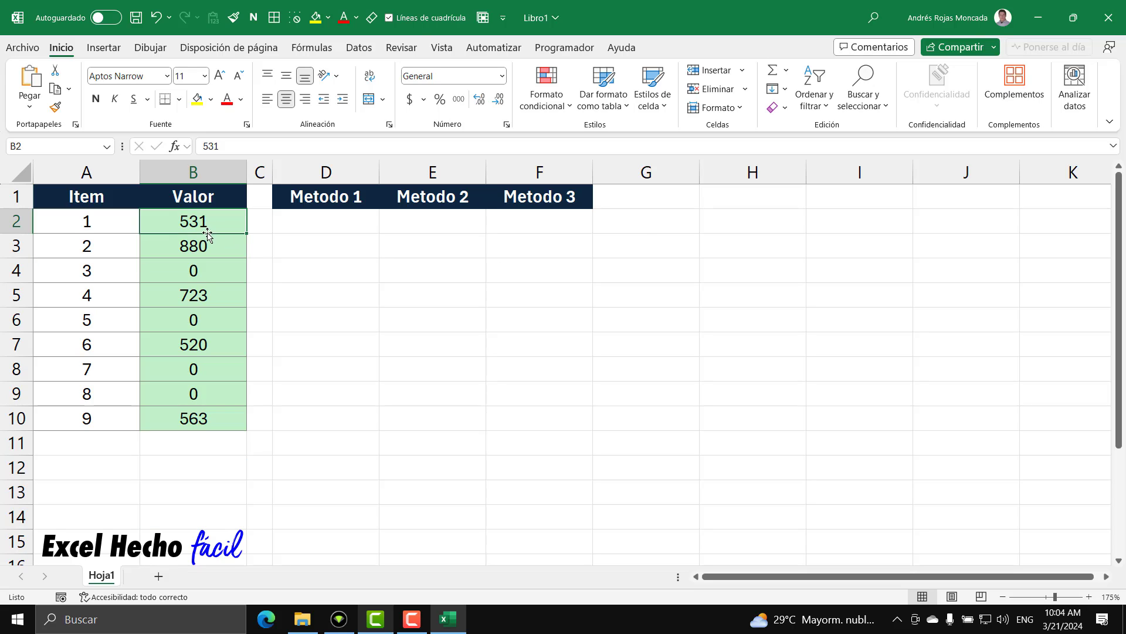
{"action": "left_click", "coordinate": [209, 242], "text": "ctrl"}
{"action": "left_click", "coordinate": [213, 294], "text": "ctrl"}
{"action": "left_click", "coordinate": [216, 347], "text": "ctrl"}
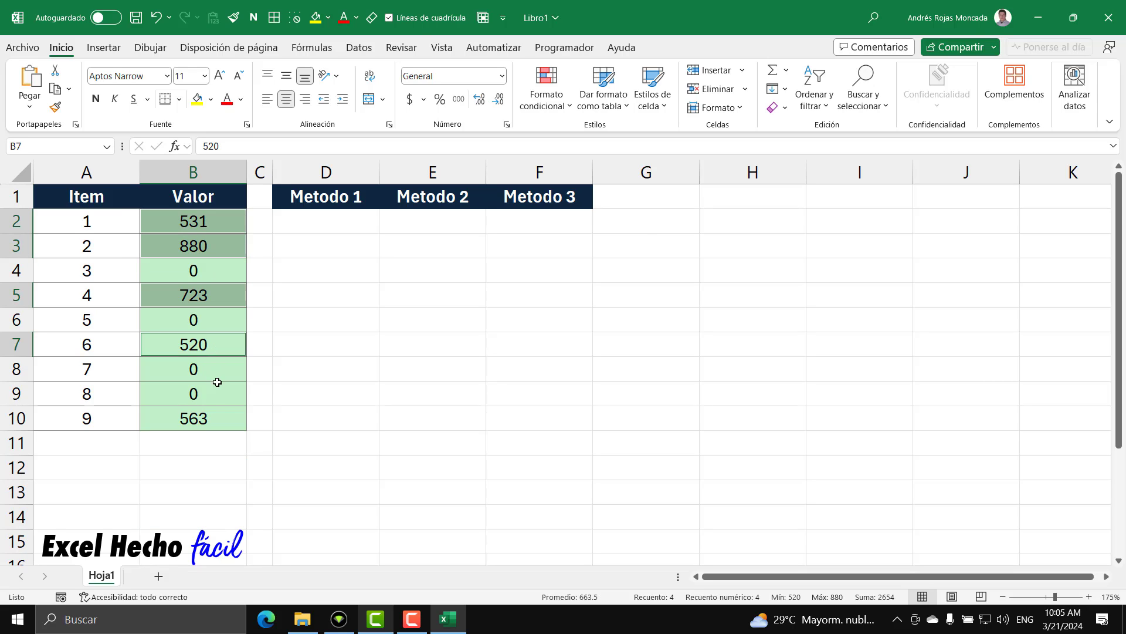
{"action": "left_click", "coordinate": [216, 417], "text": "ctrl"}
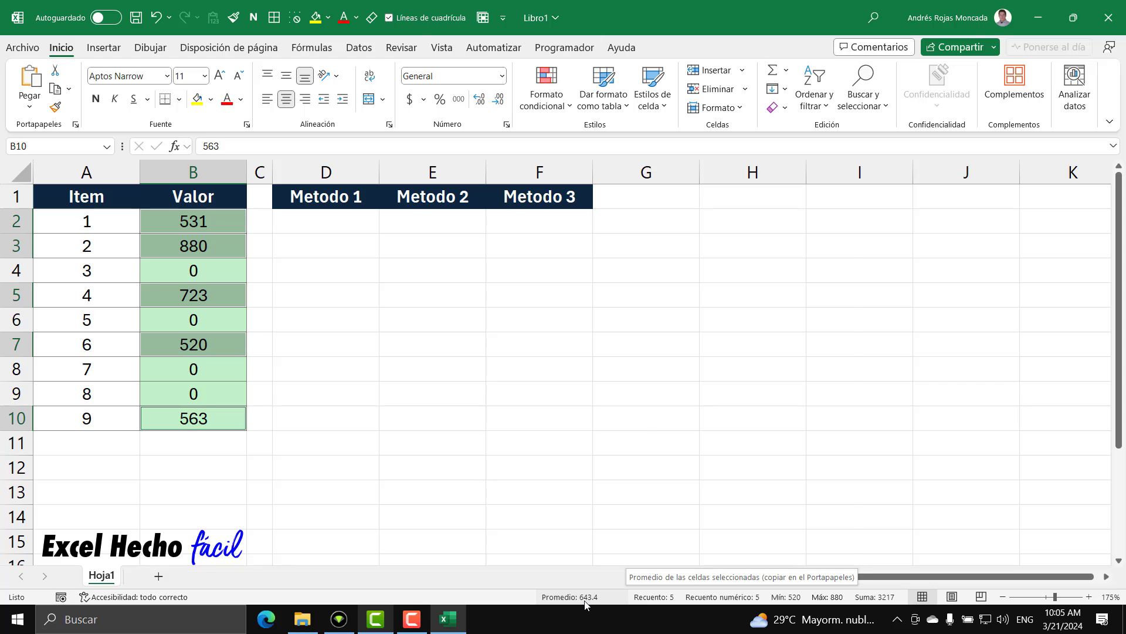
{"action": "left_click", "coordinate": [229, 469]}
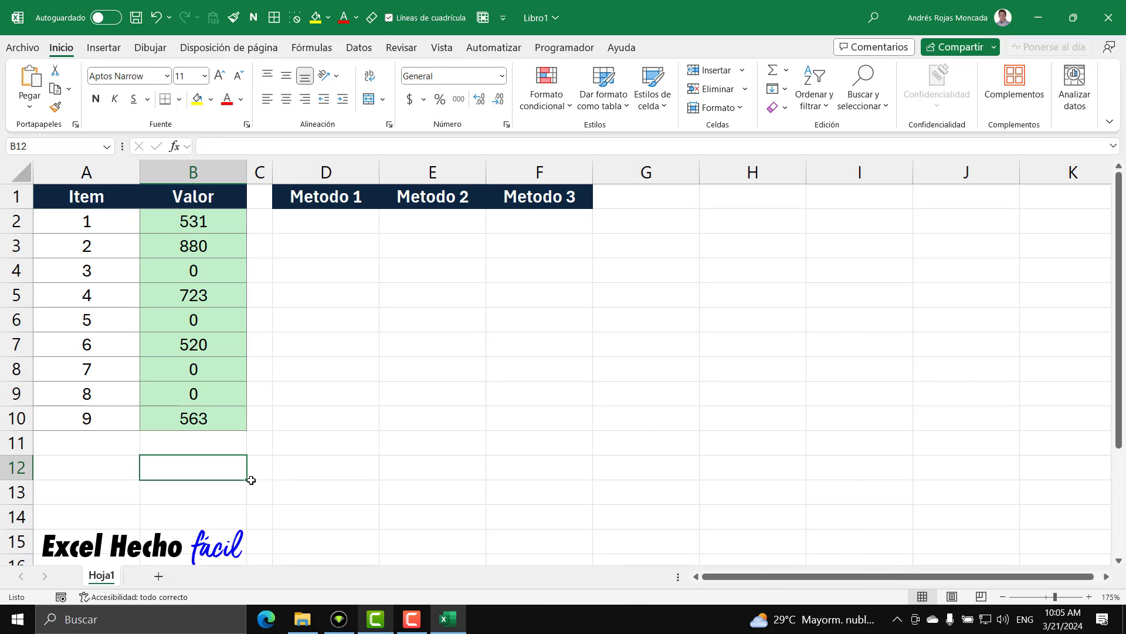
{"action": "type", "text": "643.4"}
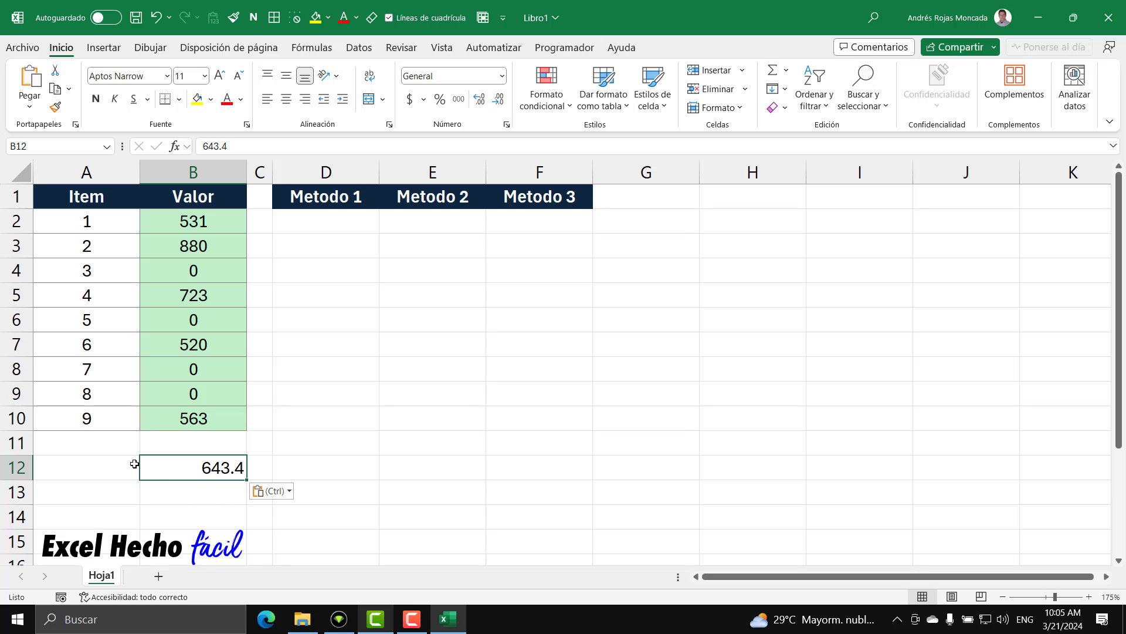
- Begin a PROMEDIO.SI.CONJUNTO formula in D2 under Metodo 1, using B2:B10 as the range to average
{"action": "left_click_drag", "start_coordinate": [301, 221], "coordinate": [531, 221]}
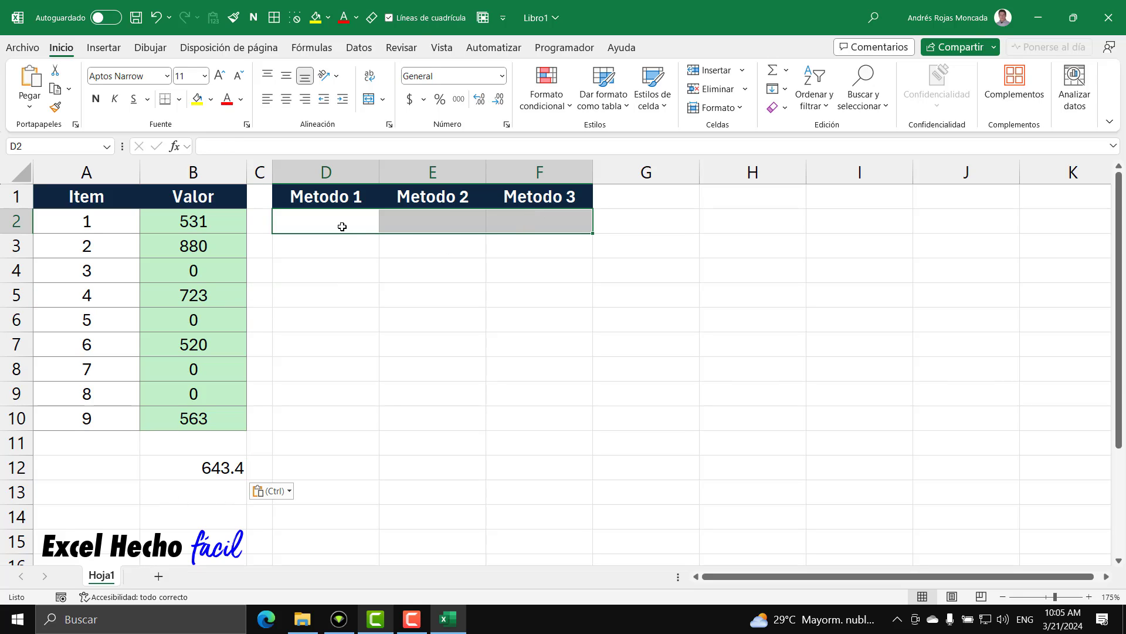
{"action": "left_click", "coordinate": [342, 226]}
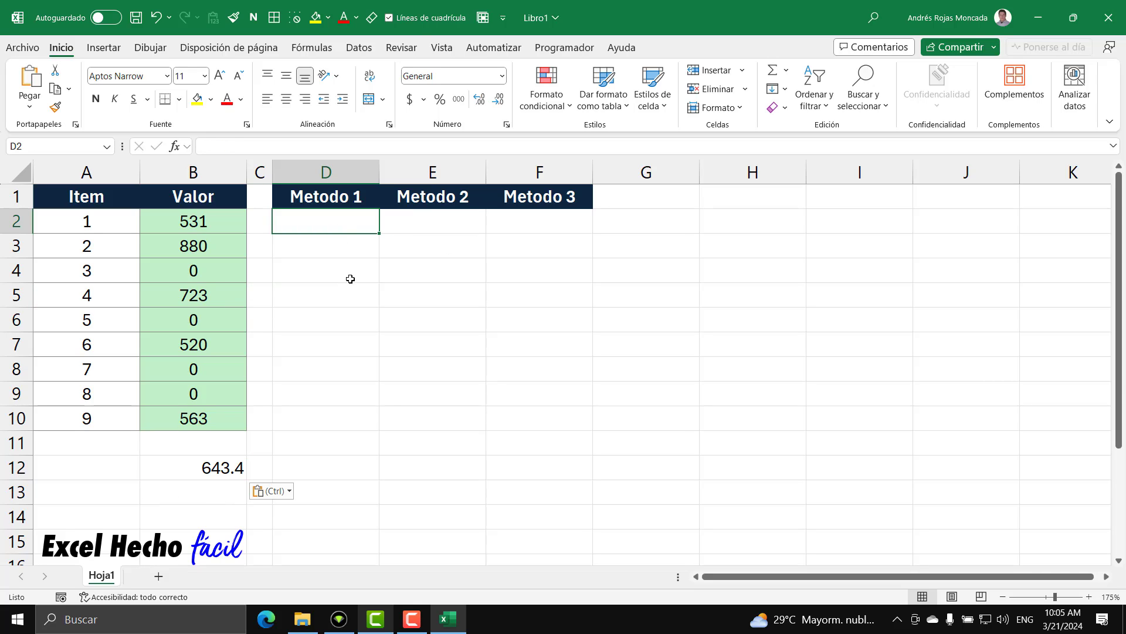
{"action": "type", "text": "=prom"}
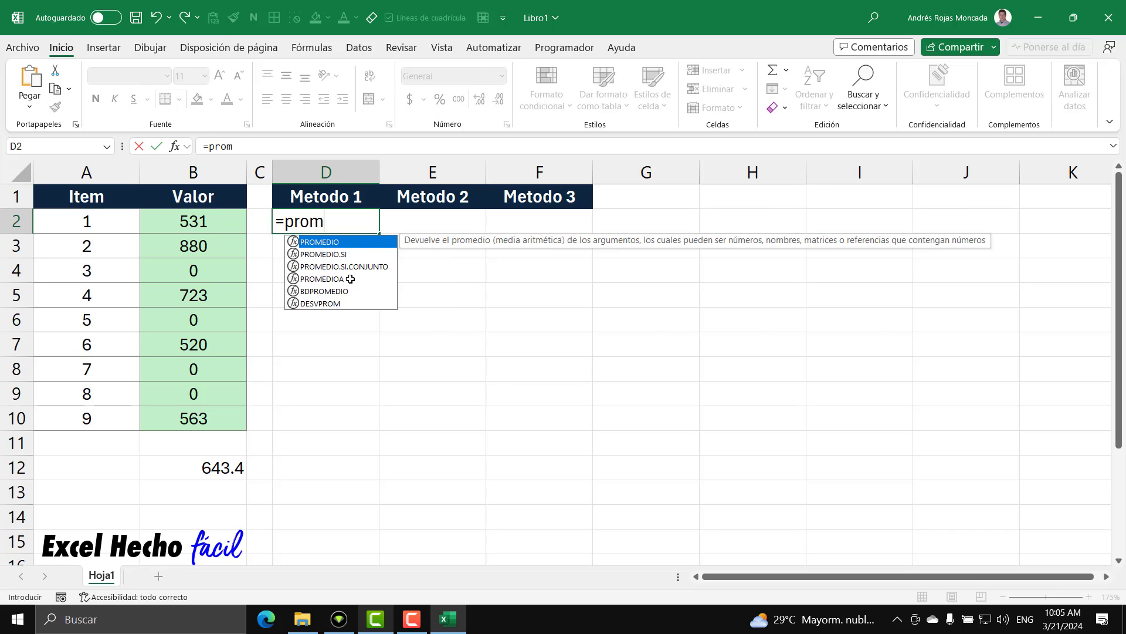
{"action": "key", "text": "Down"}
{"action": "key", "text": "Down"}
{"action": "key", "text": "Tab"}
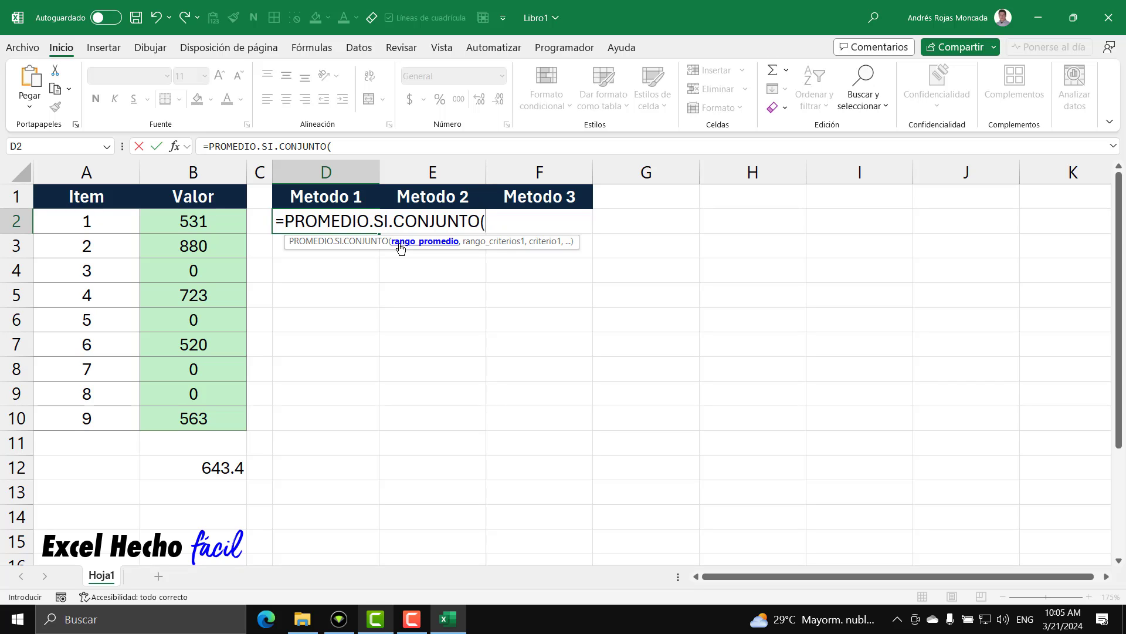
{"action": "left_click_drag", "start_coordinate": [225, 220], "coordinate": [214, 412]}
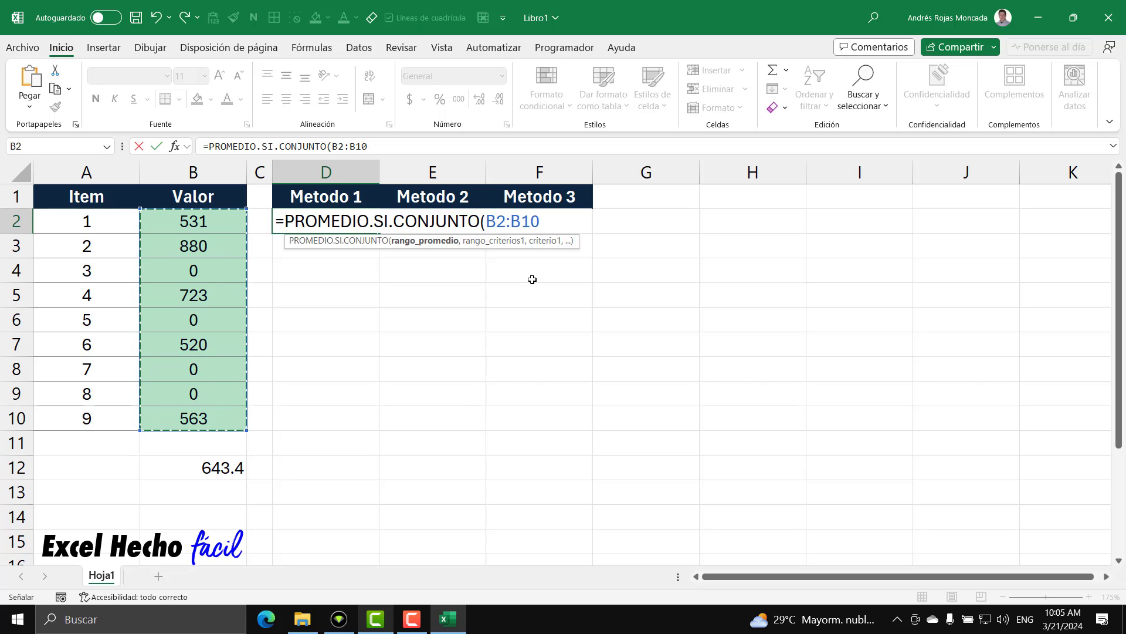
{"action": "type", "text": ","}
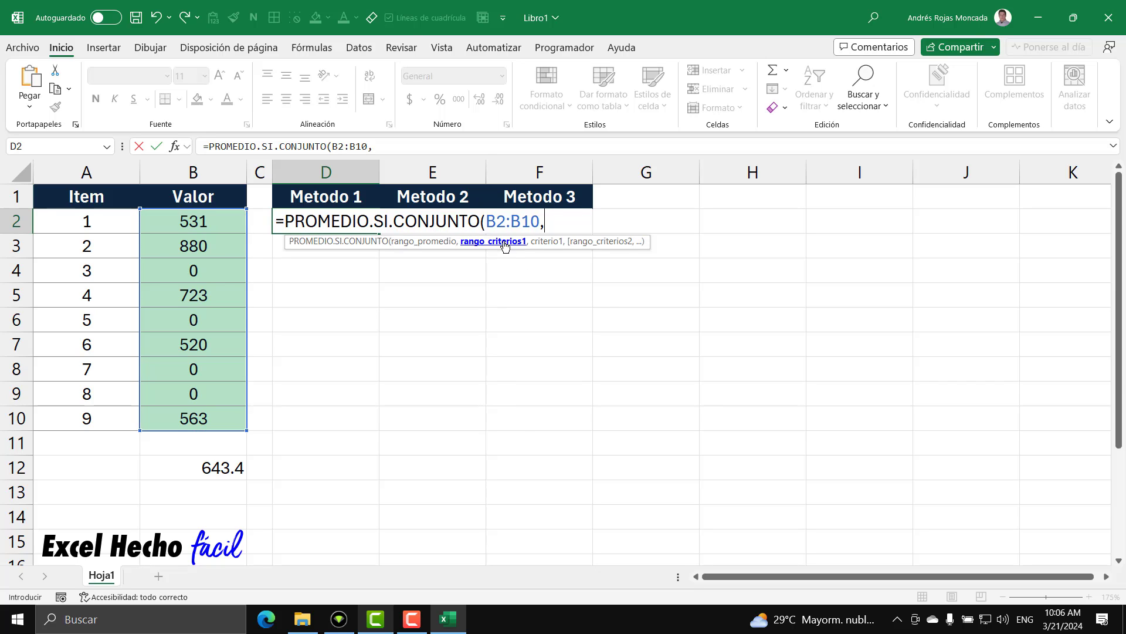
- Add B2:B10 as the first criteria range and "<>"&0 as its criterion in the D2 formula
{"action": "left_click_drag", "start_coordinate": [222, 221], "coordinate": [206, 426]}
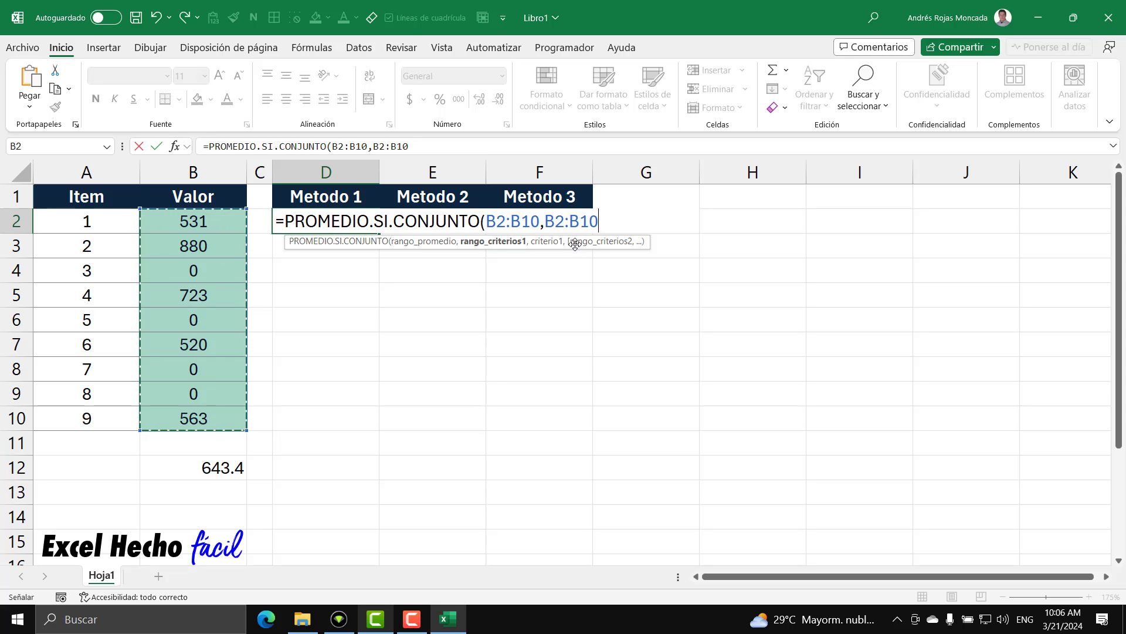
{"action": "left_click_drag", "start_coordinate": [546, 223], "coordinate": [625, 224]}
{"action": "left_click", "coordinate": [625, 224]}
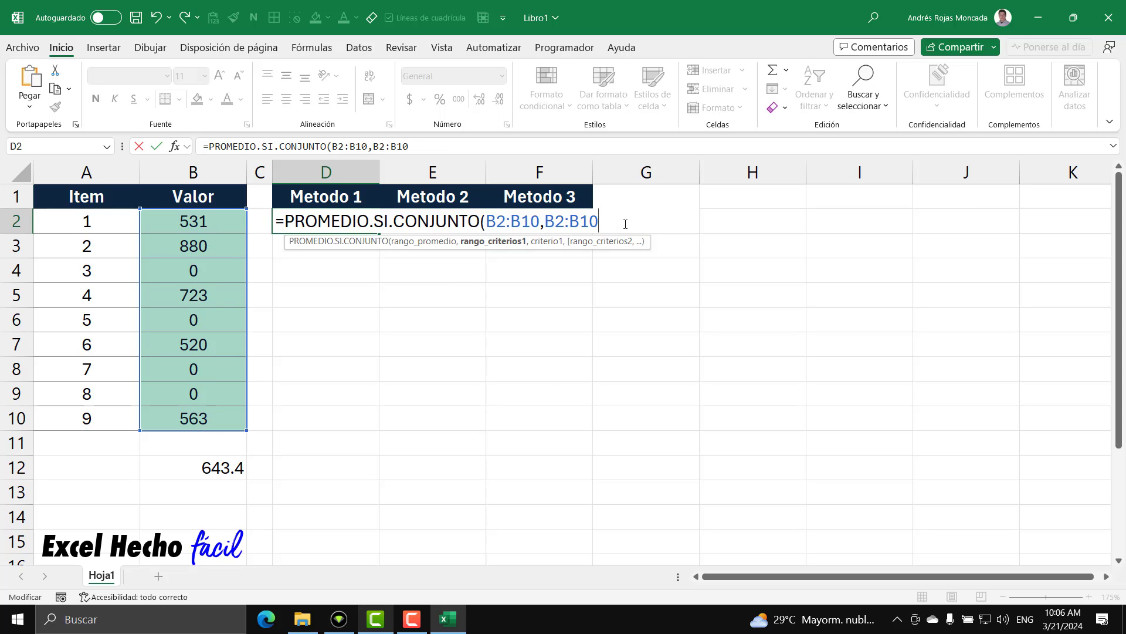
{"action": "type", "text": ","}
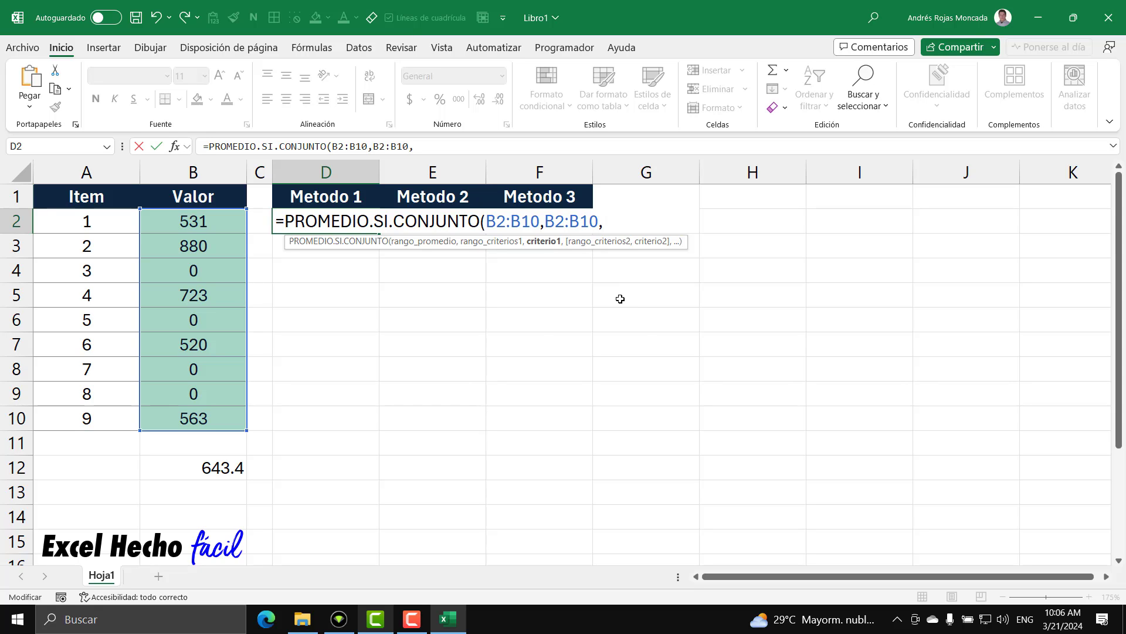
{"action": "type", "text": "\"\""}
{"action": "key", "text": "Left"}
{"action": "type", "text": "<>"}
{"action": "key", "text": "Right"}
{"action": "type", "text": "&0"}
- Evaluate the "<>"&0 criterion in place within the D2 formula to show how its operator and zero combine
{"action": "double_click", "coordinate": [641, 216]}
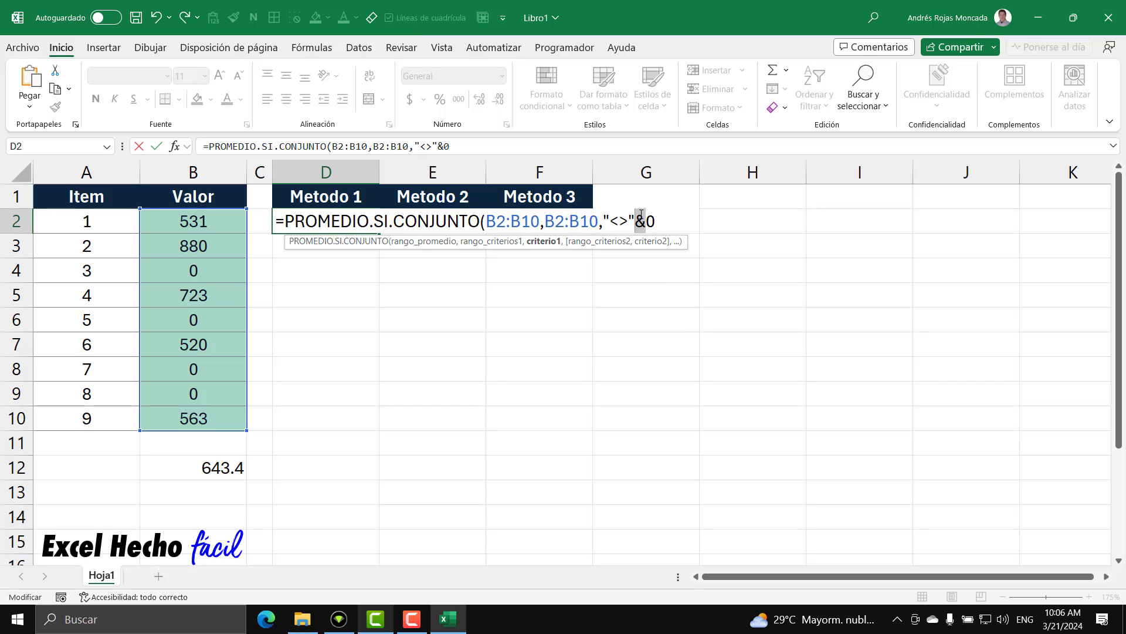
{"action": "left_click", "coordinate": [657, 222]}
{"action": "mouse_move", "coordinate": [636, 222]}
{"action": "left_mouse_down"}
{"action": "mouse_move", "coordinate": [606, 223]}
{"action": "mouse_move", "coordinate": [655, 213]}
{"action": "mouse_move", "coordinate": [614, 222]}
{"action": "left_mouse_up"}
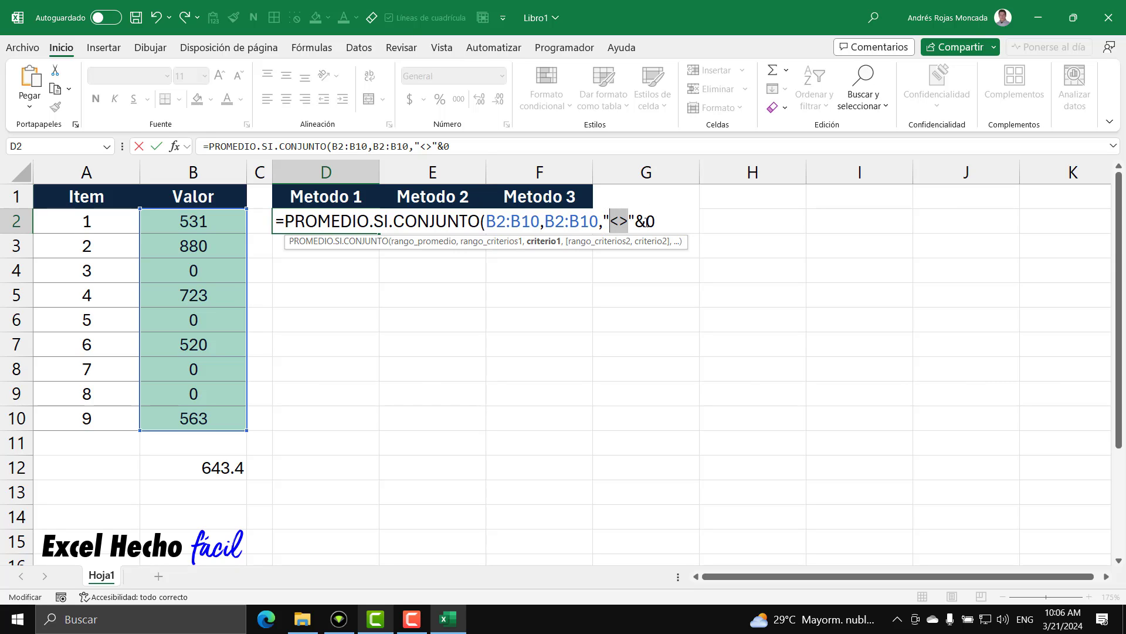
{"action": "left_click", "coordinate": [647, 222]}
{"action": "left_click", "coordinate": [632, 221]}
{"action": "left_click", "coordinate": [666, 222]}
{"action": "left_click_drag", "start_coordinate": [647, 222], "coordinate": [606, 222]}
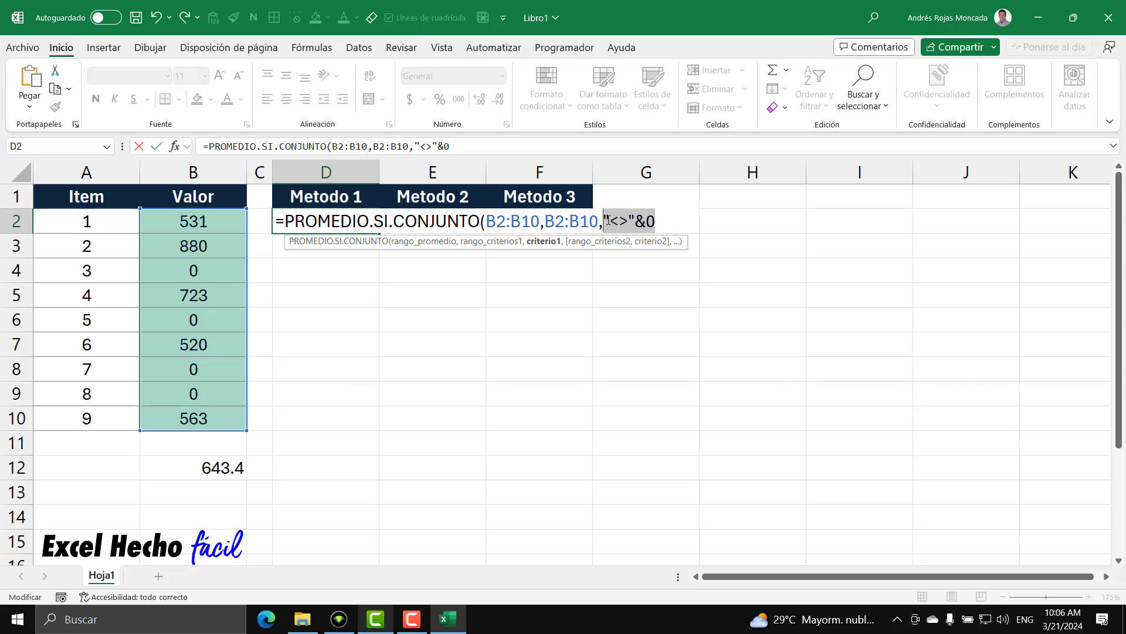
{"action": "key", "text": "F9"}
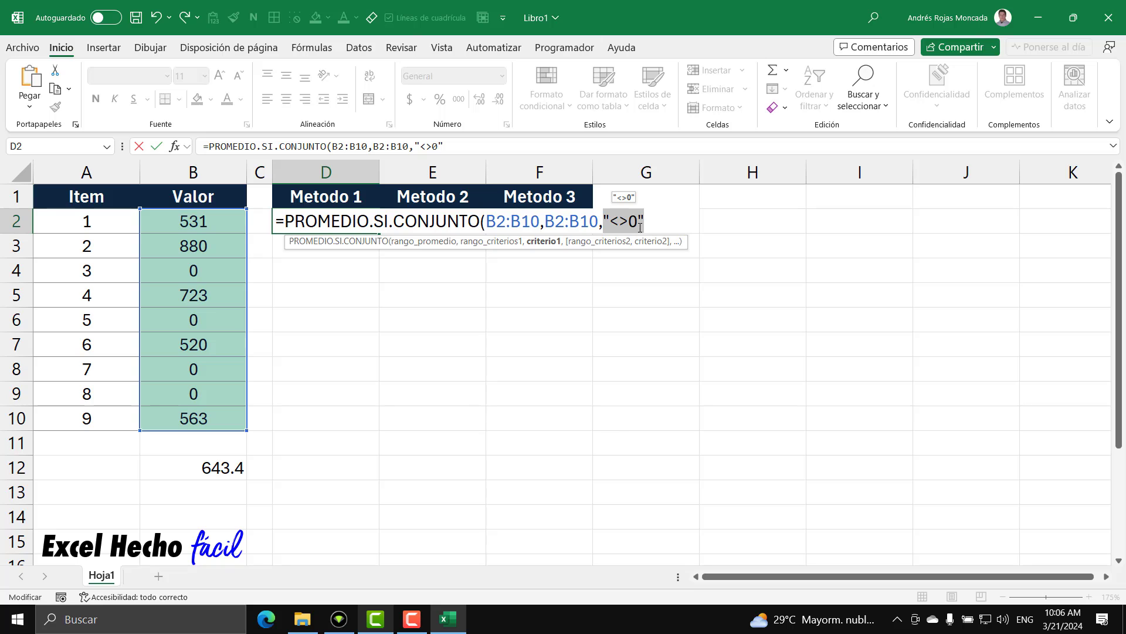
- Restore the "<>"&0 criterion in the D2 PROMEDIO.SI.CONJUNTO formula and enter the formula
{"action": "type", "text": "\"<>\"&0"}
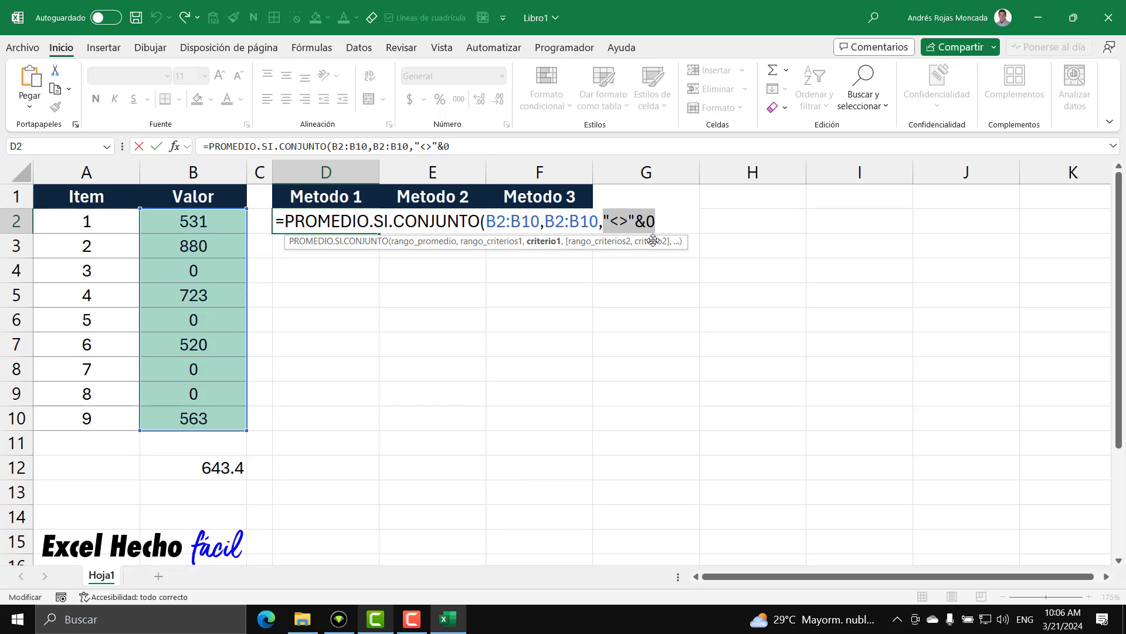
{"action": "key", "text": "Return"}
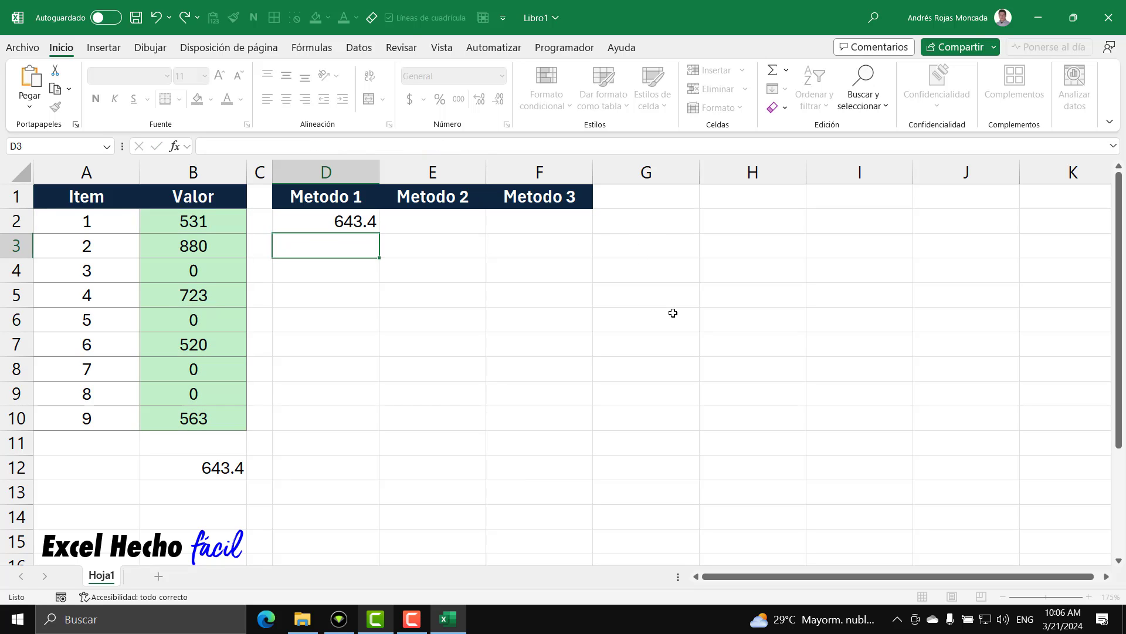
{"action": "left_click", "coordinate": [302, 216]}
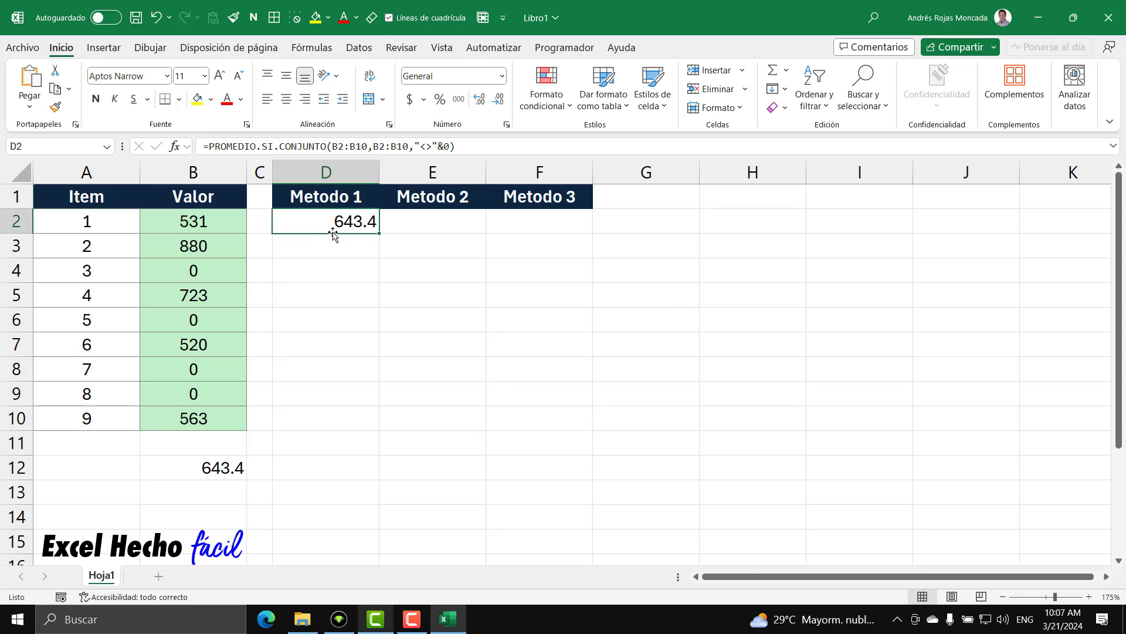
- Show the text of the D2 formula in D4 with the FORMULATEXTO function
{"action": "left_click", "coordinate": [331, 269]}
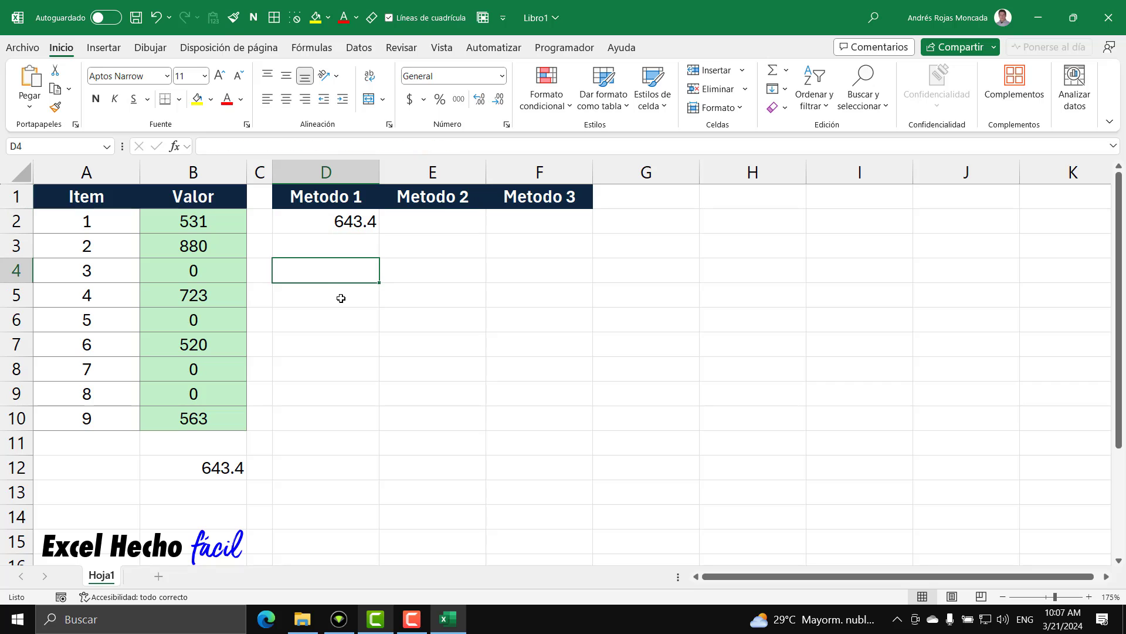
{"action": "type", "text": "=for"}
{"action": "key", "text": "Tab"}
{"action": "key", "text": "Up"}
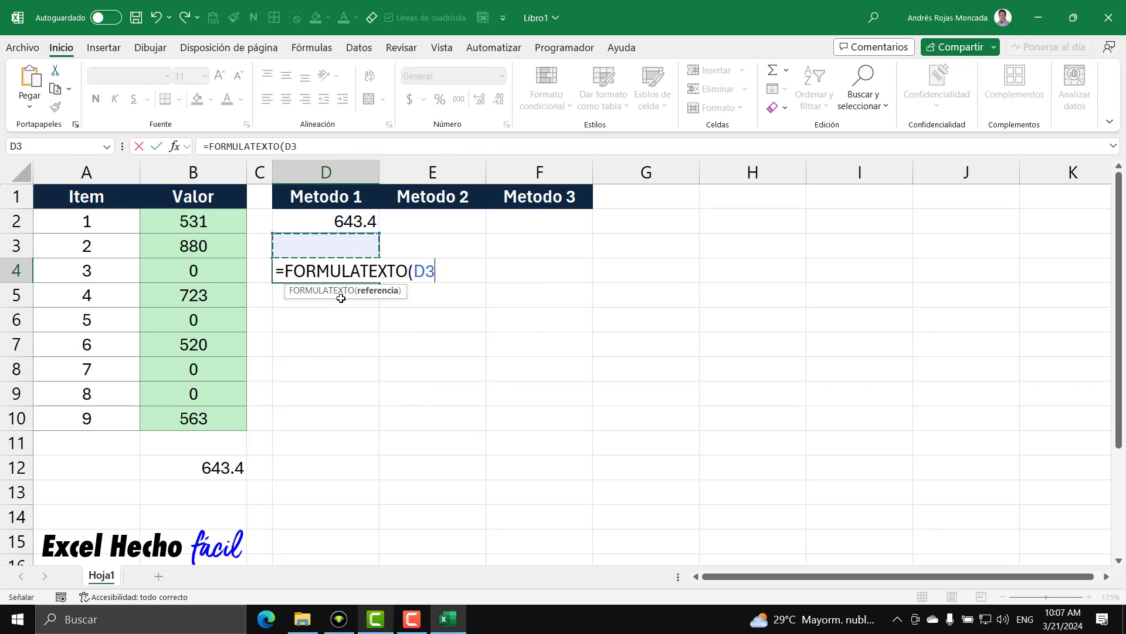
{"action": "key", "text": "Up"}
{"action": "type", "text": ")"}
{"action": "key", "text": "Return"}
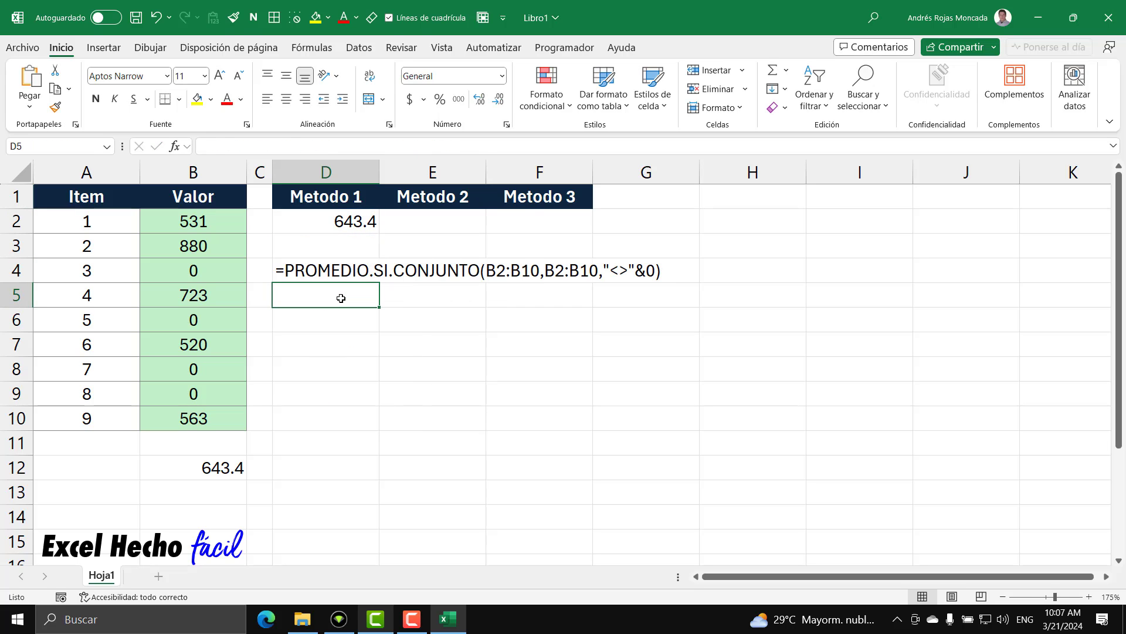
- Begin an SI formula in E2 under Metodo 2 with B2:B10>0 as its logical test
{"action": "left_click", "coordinate": [397, 227]}
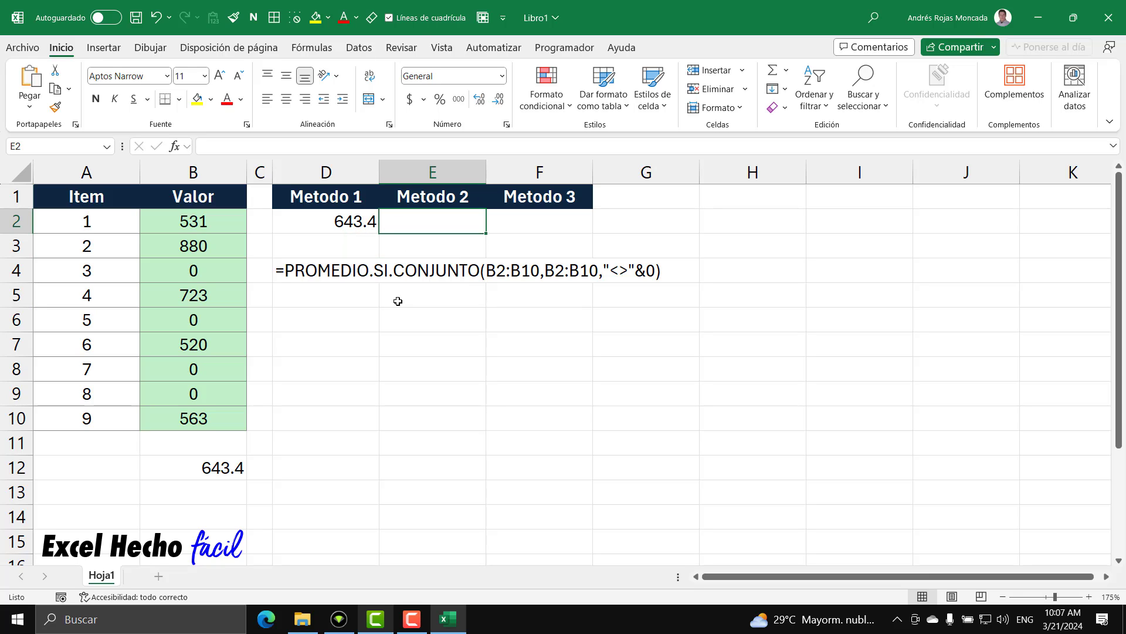
{"action": "type", "text": "="}
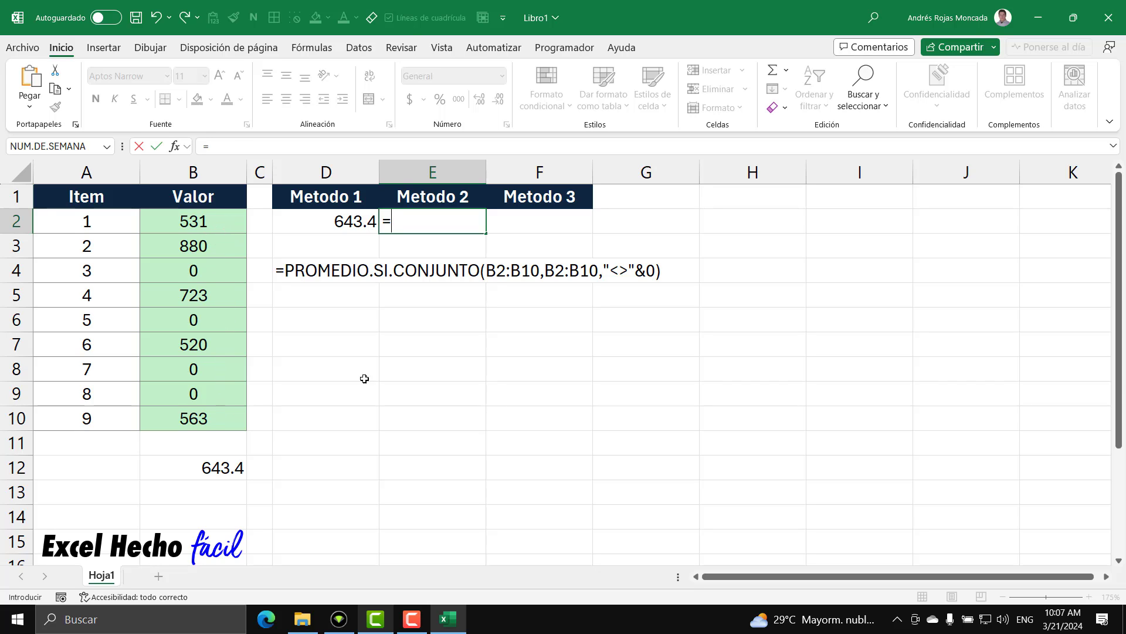
{"action": "type", "text": "si"}
{"action": "key", "text": "Tab"}
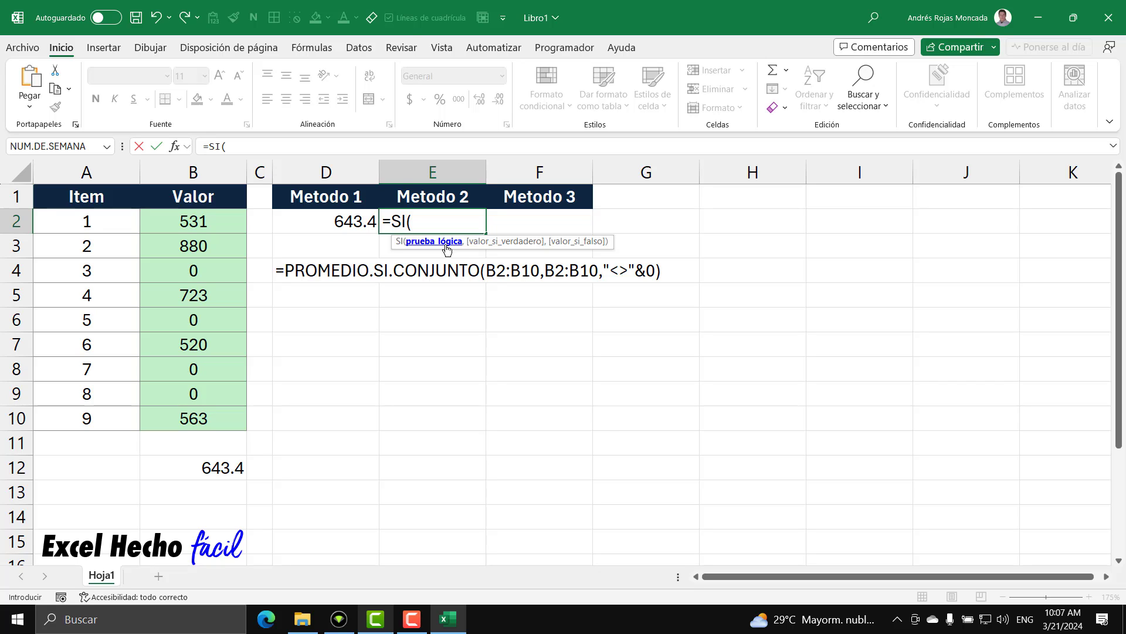
{"action": "left_click_drag", "start_coordinate": [229, 222], "coordinate": [221, 420]}
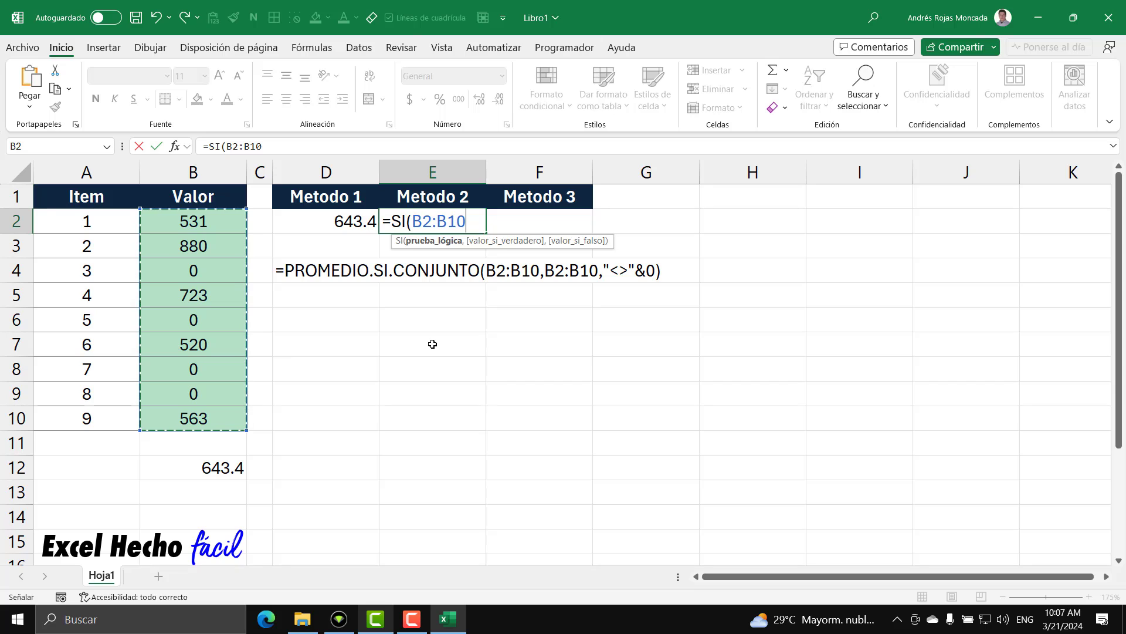
{"action": "type", "text": ">0"}
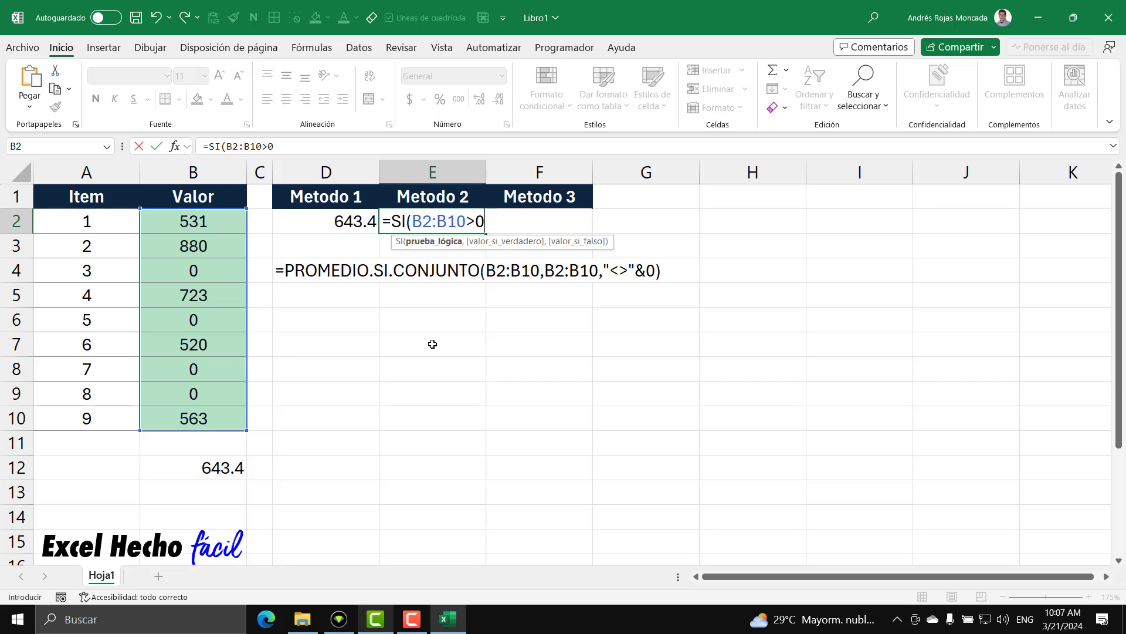
- Evaluate the B2:B10>0 test in place to inspect its array of logical values, and restore the expression
{"action": "left_click", "coordinate": [434, 241]}
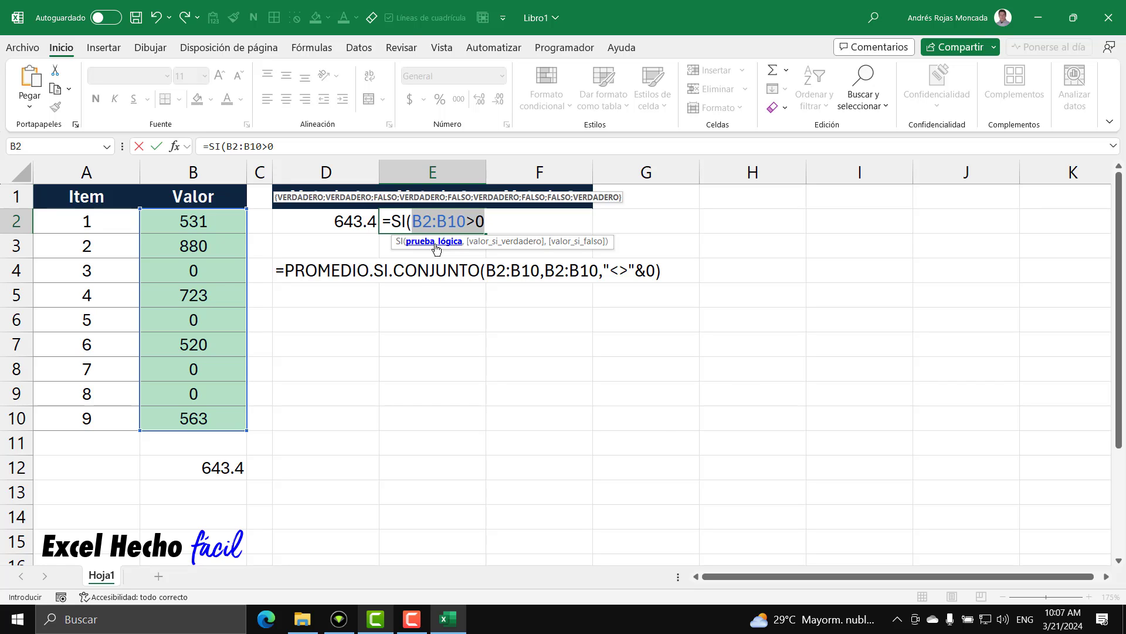
{"action": "key", "text": "F9"}
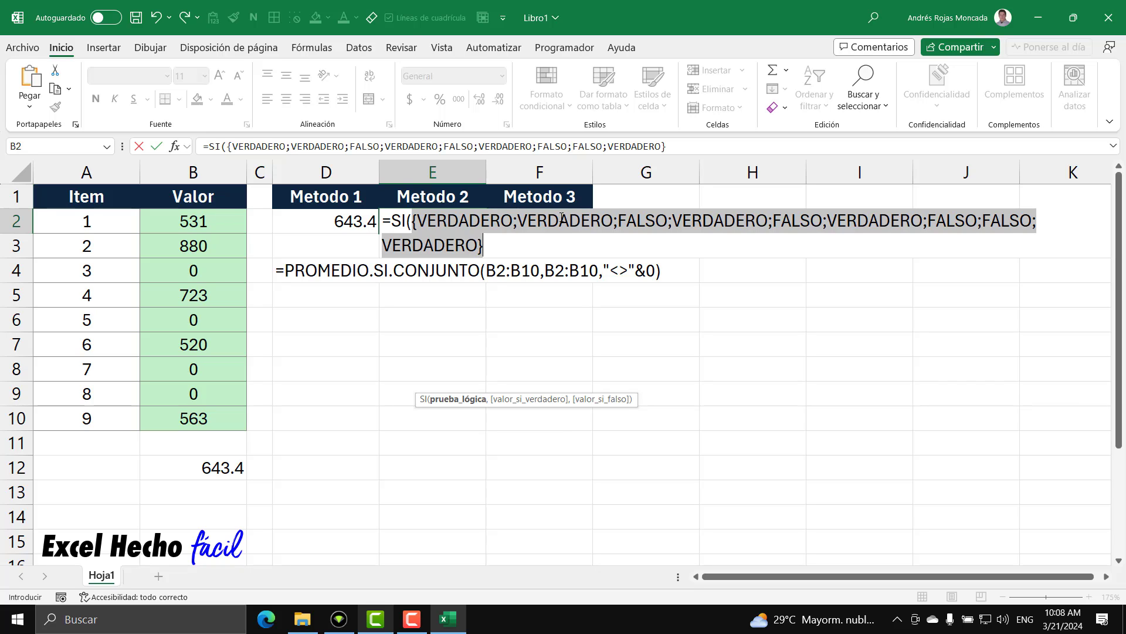
{"action": "key", "text": "ctrl+z"}
{"action": "key", "text": "End"}
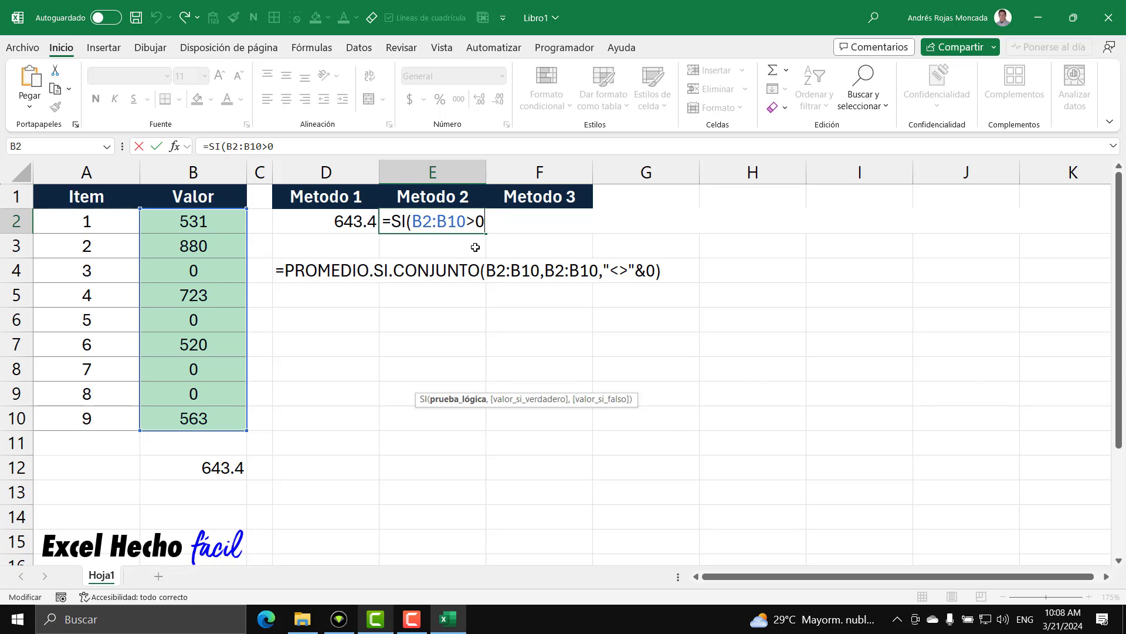
- Add B2:B10 as the value if true, close the SI function in E2, and preview its evaluated array before restoring the formula
{"action": "type", "text": ","}
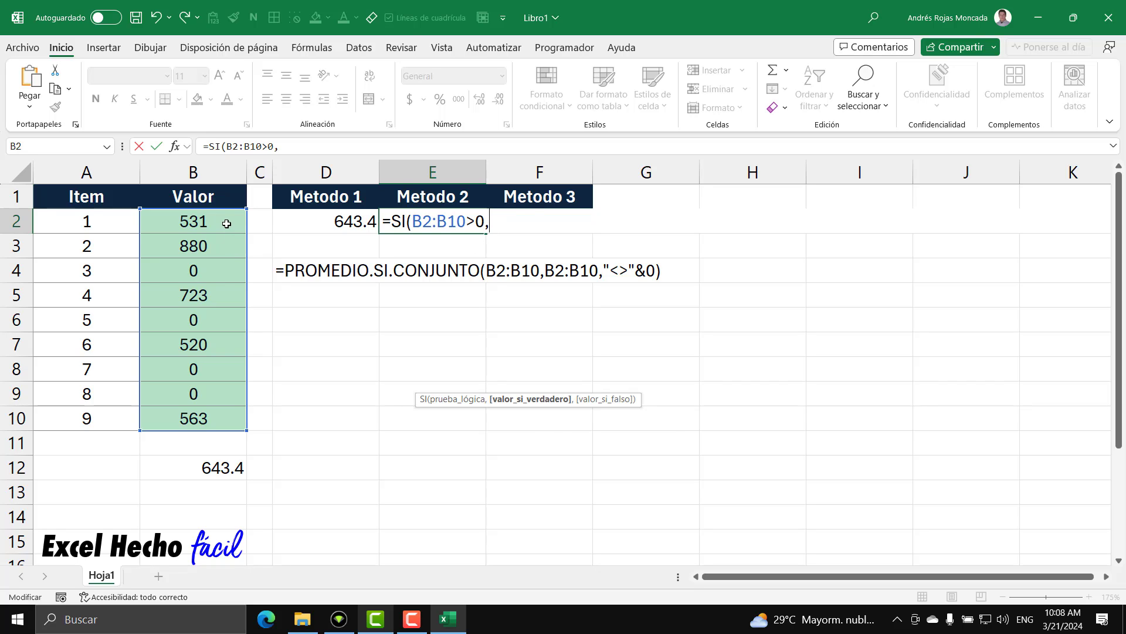
{"action": "left_click_drag", "start_coordinate": [226, 223], "coordinate": [226, 419]}
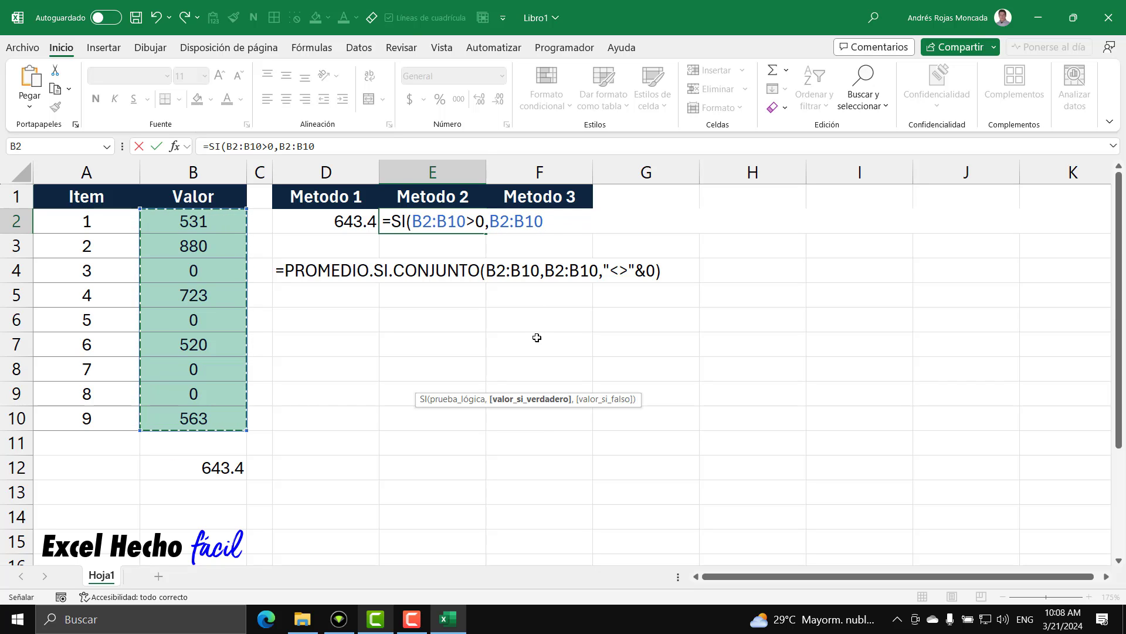
{"action": "type", "text": ")"}
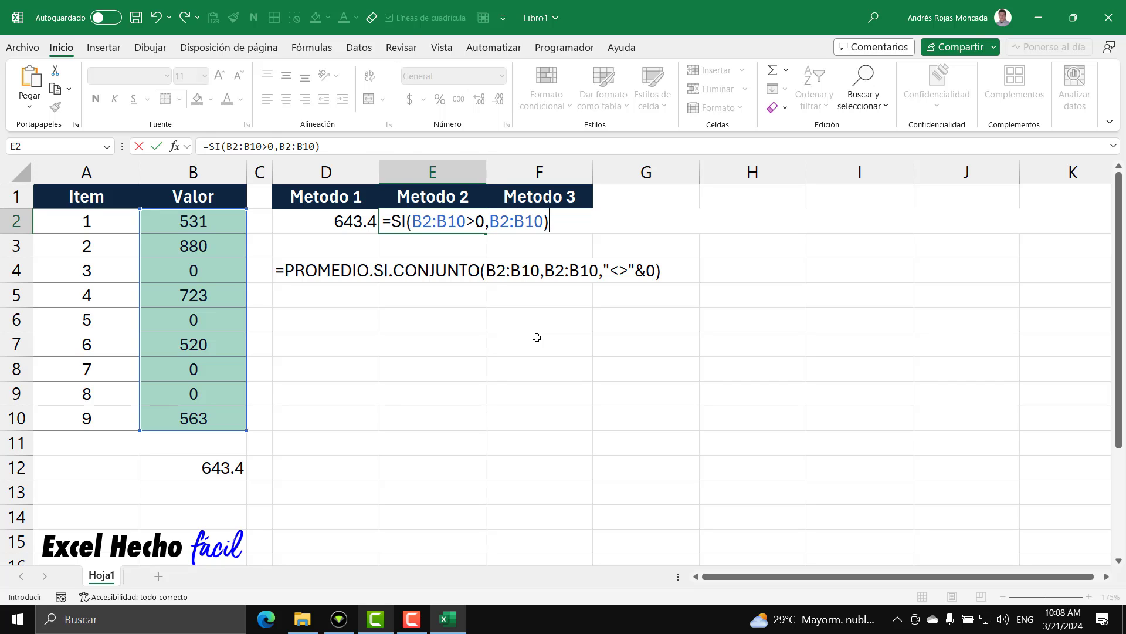
{"action": "key", "text": "F9"}
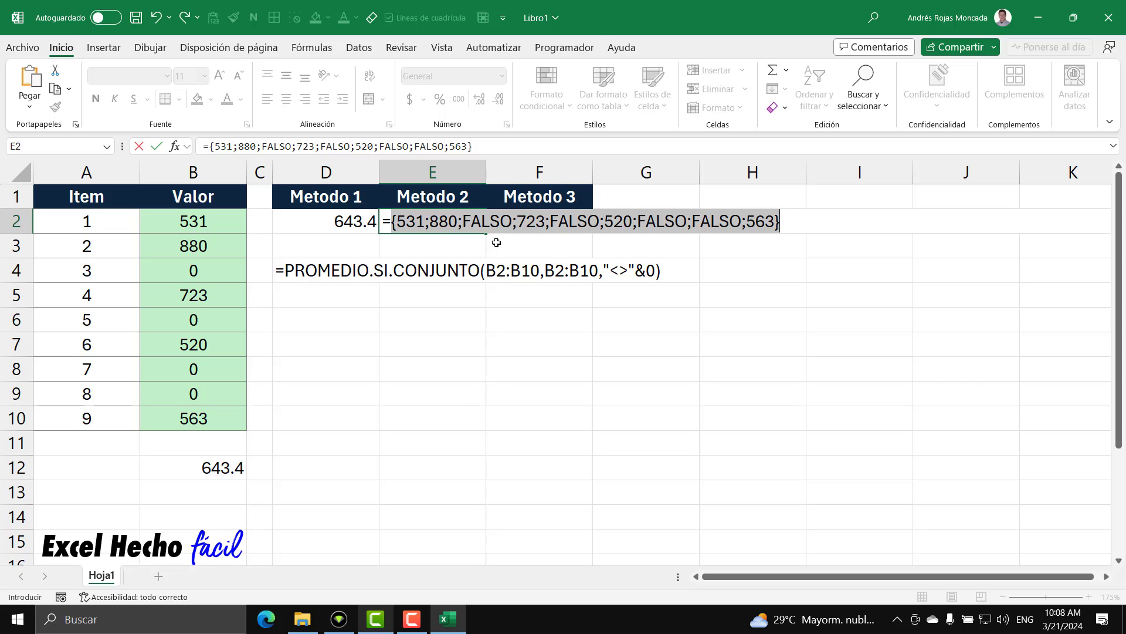
{"action": "key", "text": "ctrl+z"}
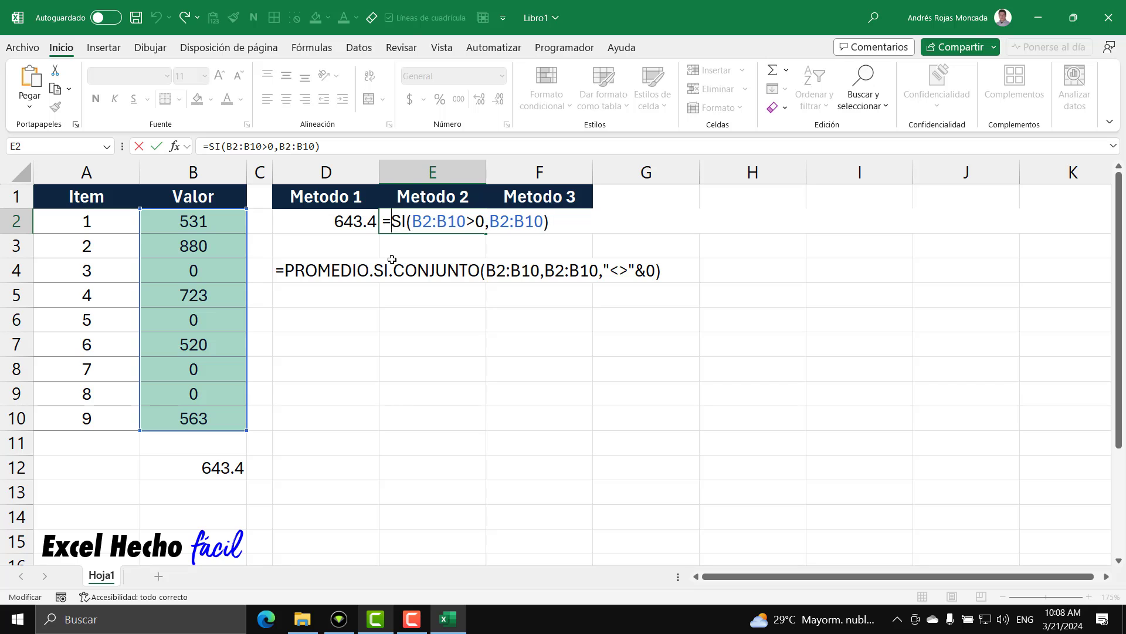
- Wrap the SI expression in E2 in the CONTAR function and preview its evaluated count before restoring the formula
{"action": "type", "text": "con"}
{"action": "key", "text": "Down"}
{"action": "key", "text": "Down"}
{"action": "key", "text": "Down"}
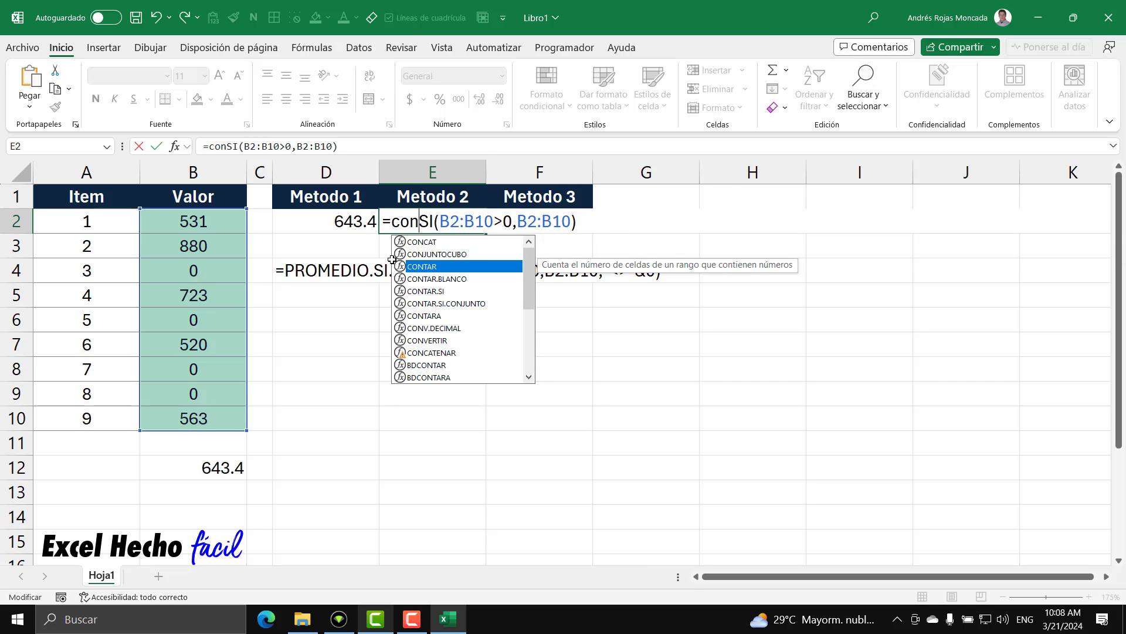
{"action": "key", "text": "Tab"}
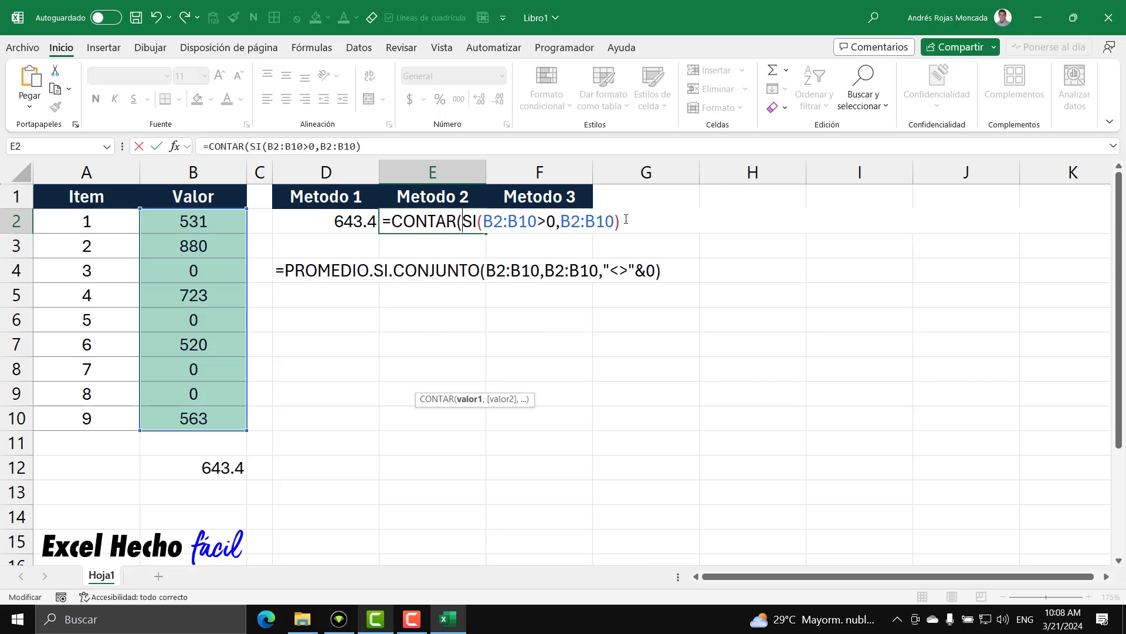
{"action": "left_click", "coordinate": [628, 220]}
{"action": "type", "text": ")"}
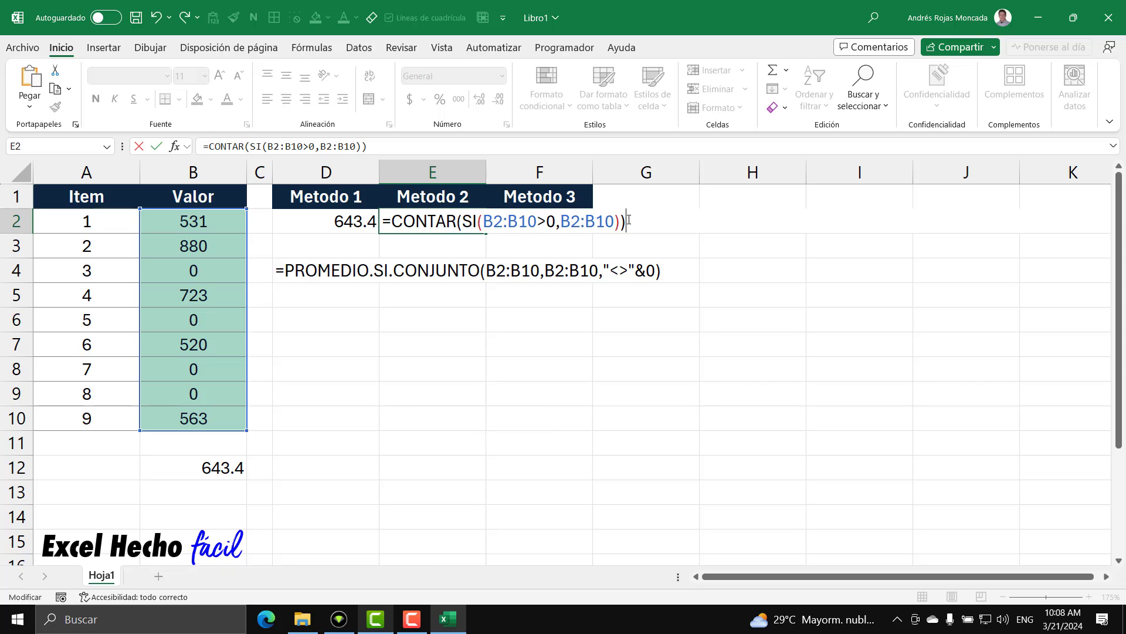
{"action": "key", "text": "F9"}
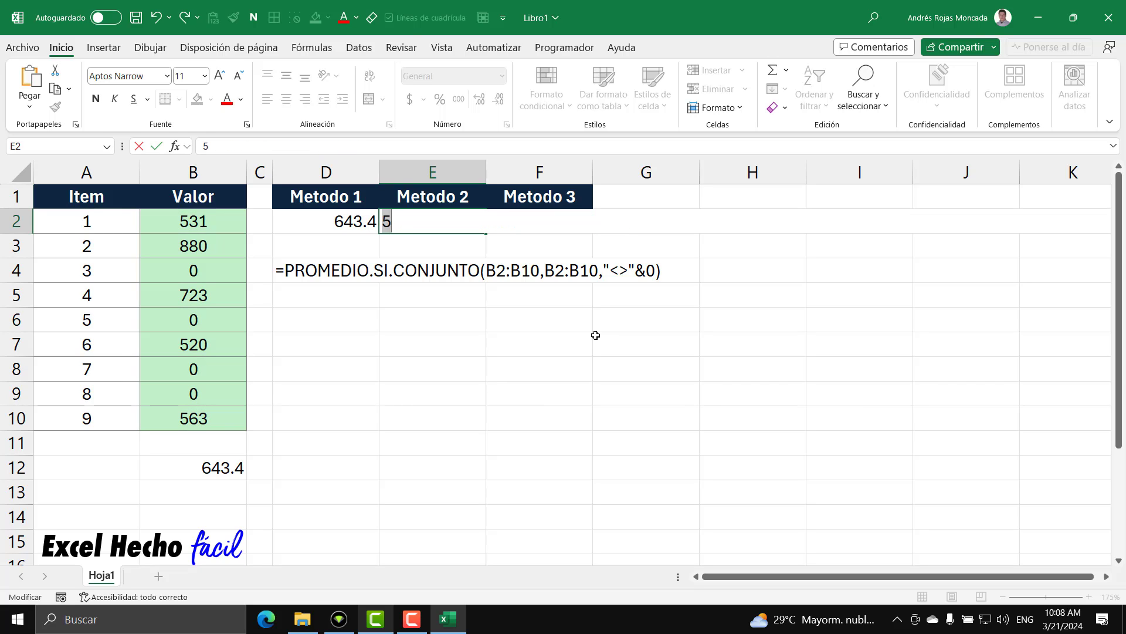
{"action": "key", "text": "ctrl+z"}
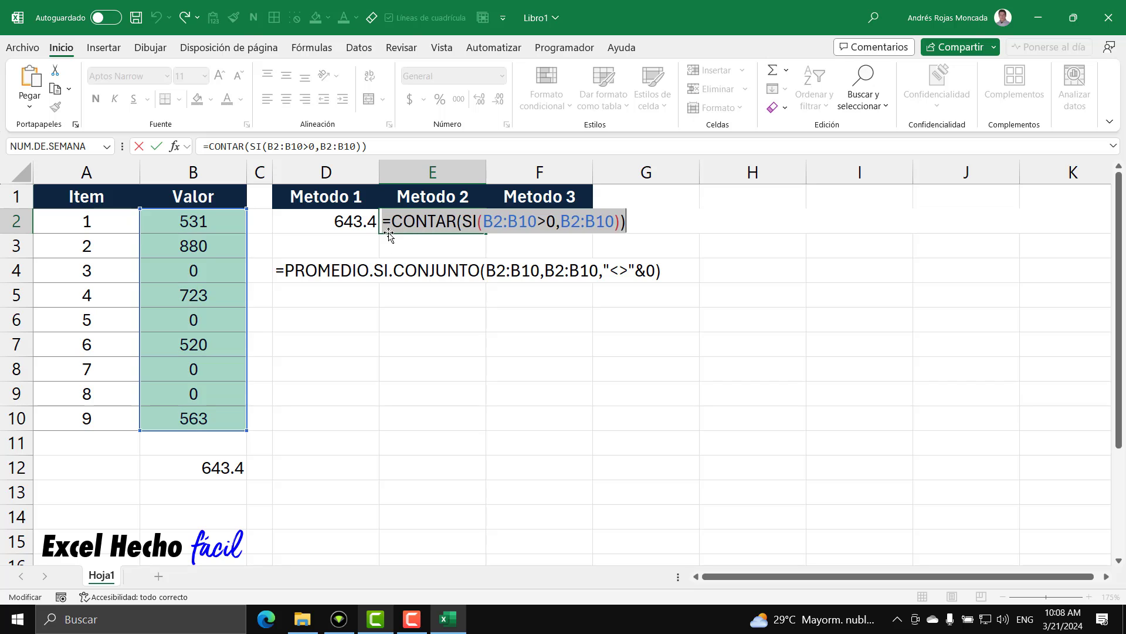
- Insert SUMA(B2:B10)/ before CONTAR in the E2 formula and enter the completed formula
{"action": "key", "text": "Left"}
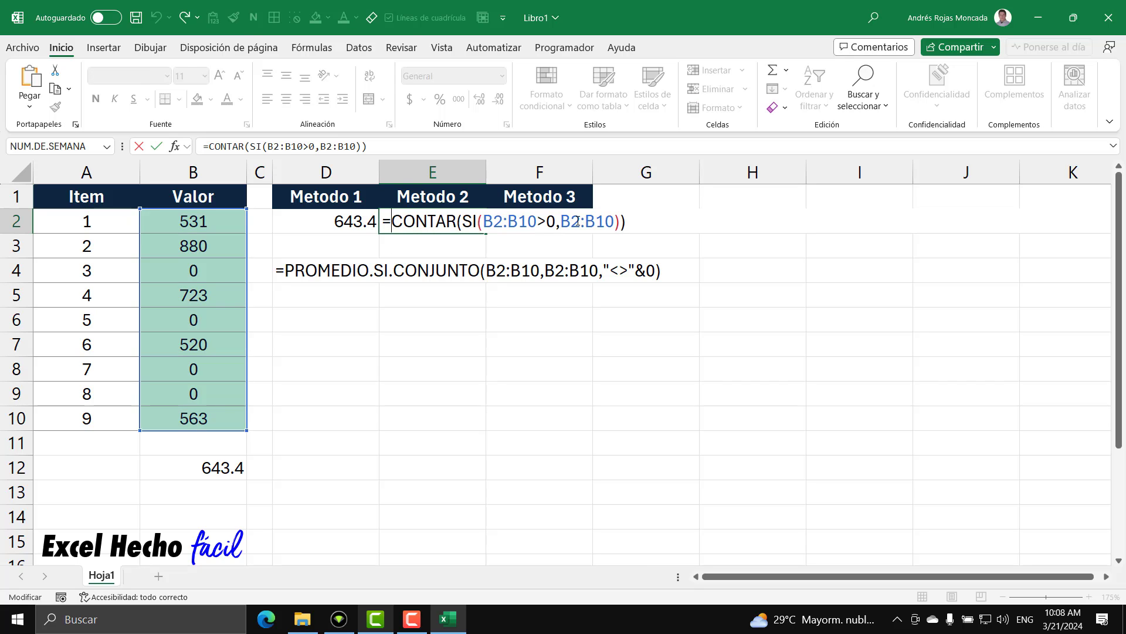
{"action": "type", "text": "suma("}
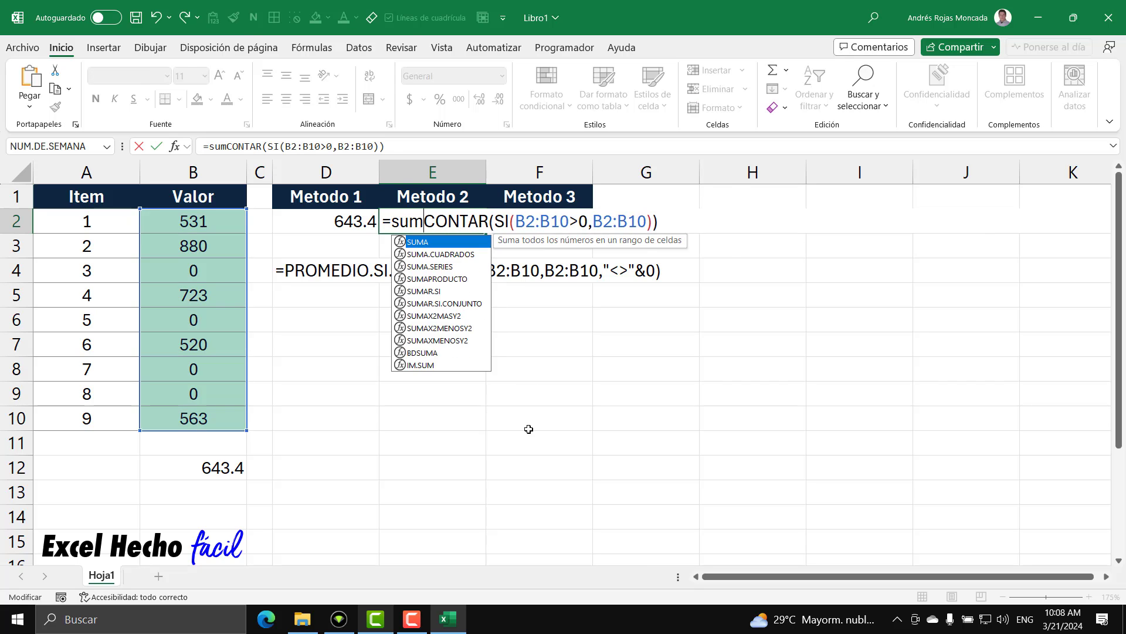
{"action": "left_click_drag", "start_coordinate": [200, 220], "coordinate": [200, 419]}
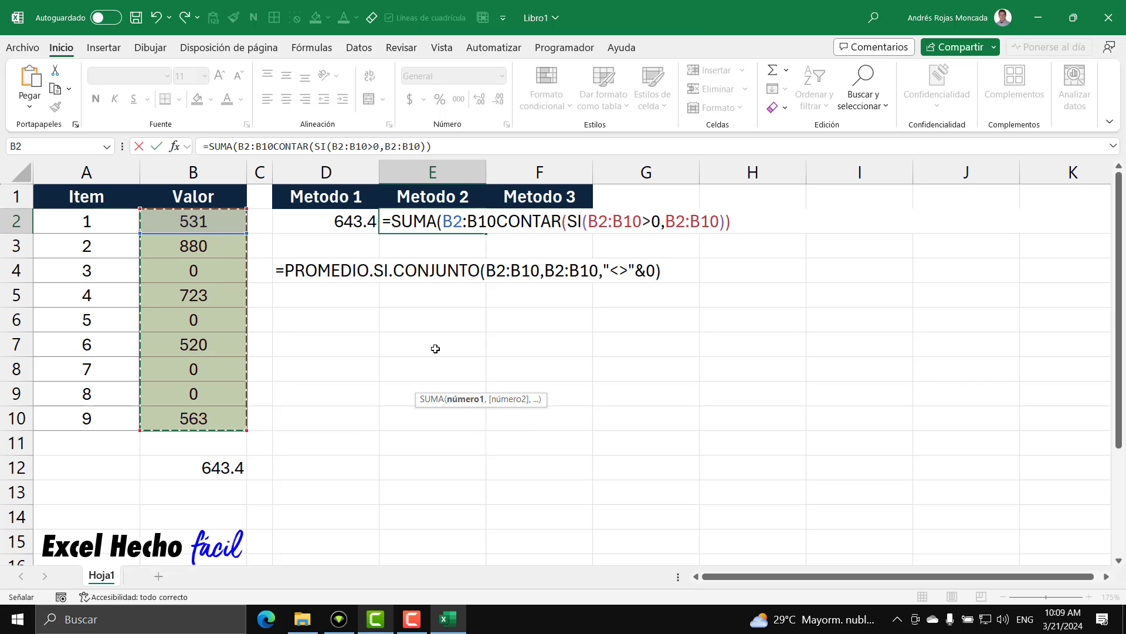
{"action": "type", "text": ")/"}
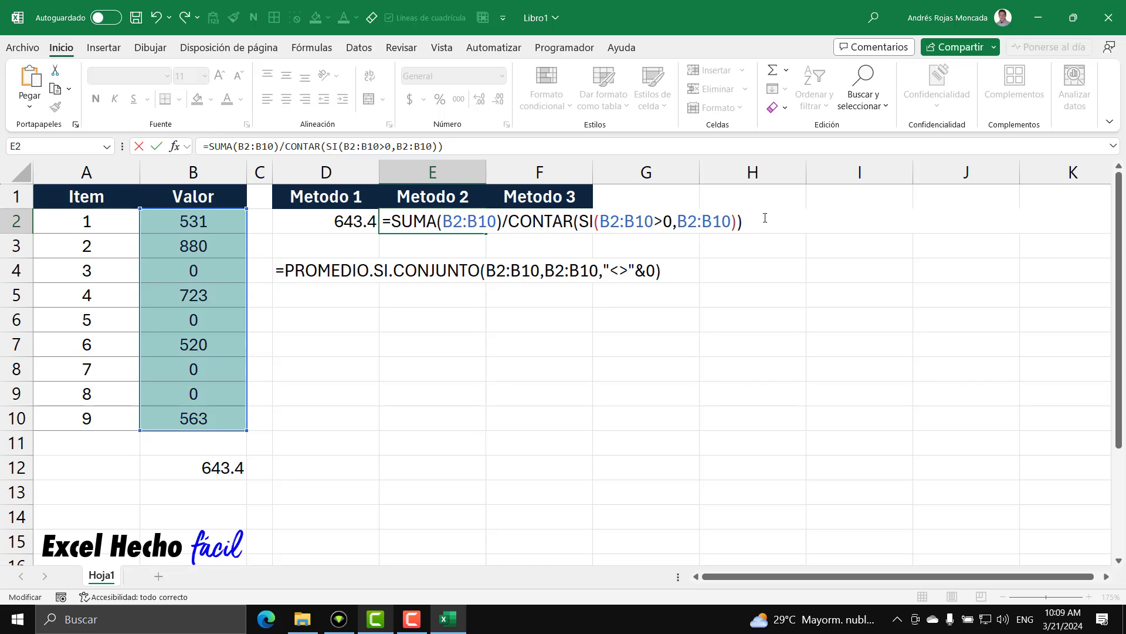
{"action": "key", "text": "Return"}
{"action": "left_click", "coordinate": [463, 220]}
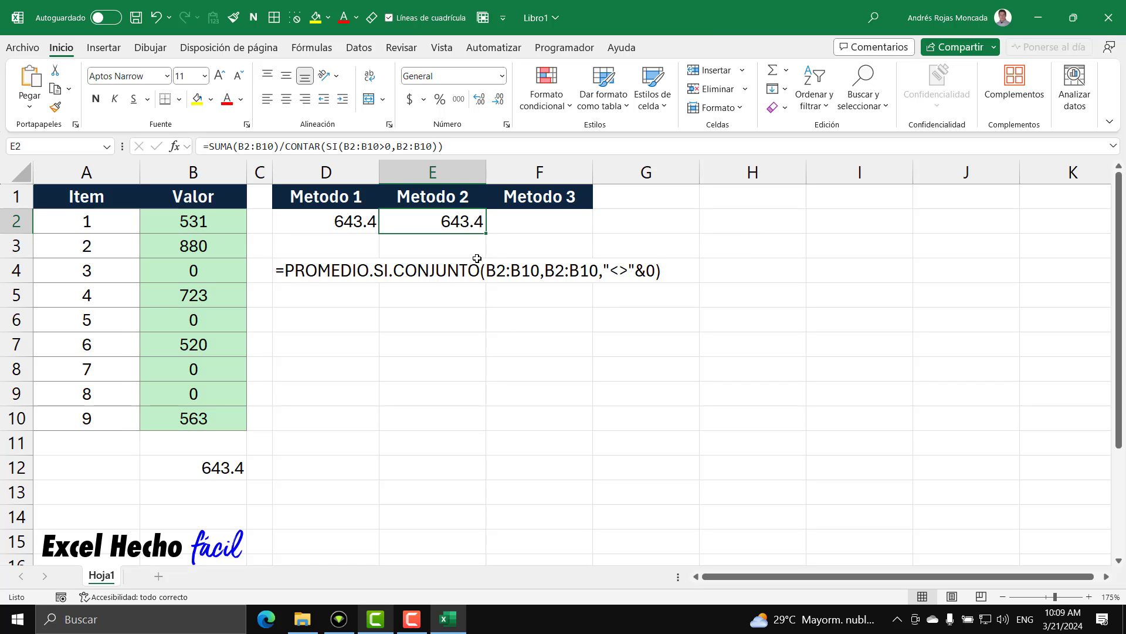
- Start a formula in F2 with the logical test B2:B10>0, without a SI function around it
{"action": "left_click", "coordinate": [506, 220]}
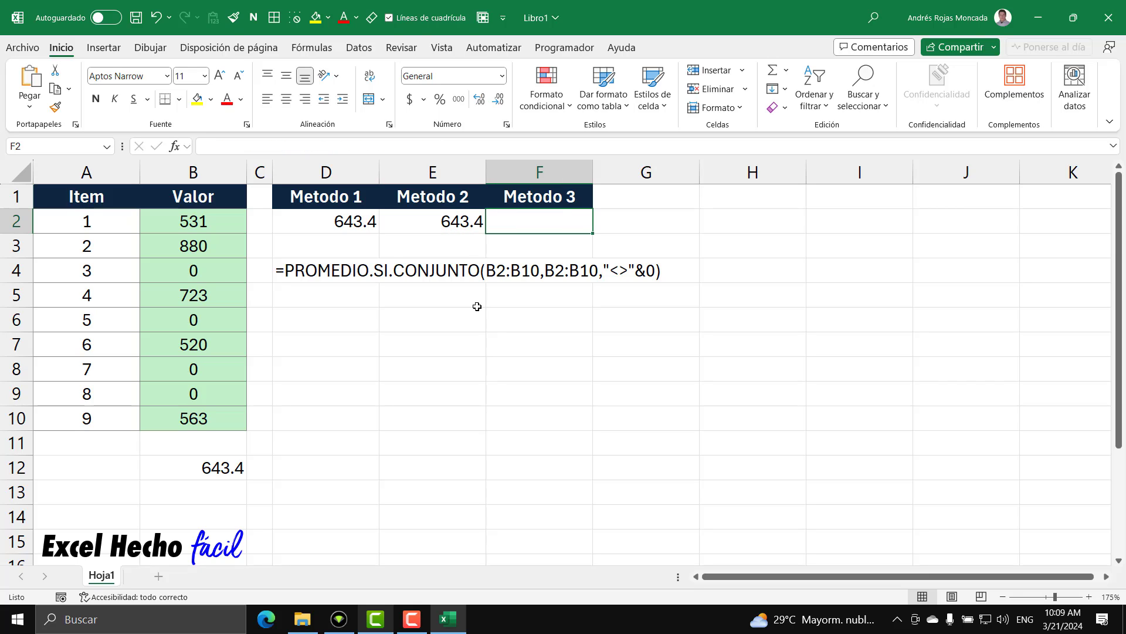
{"action": "type", "text": "="}
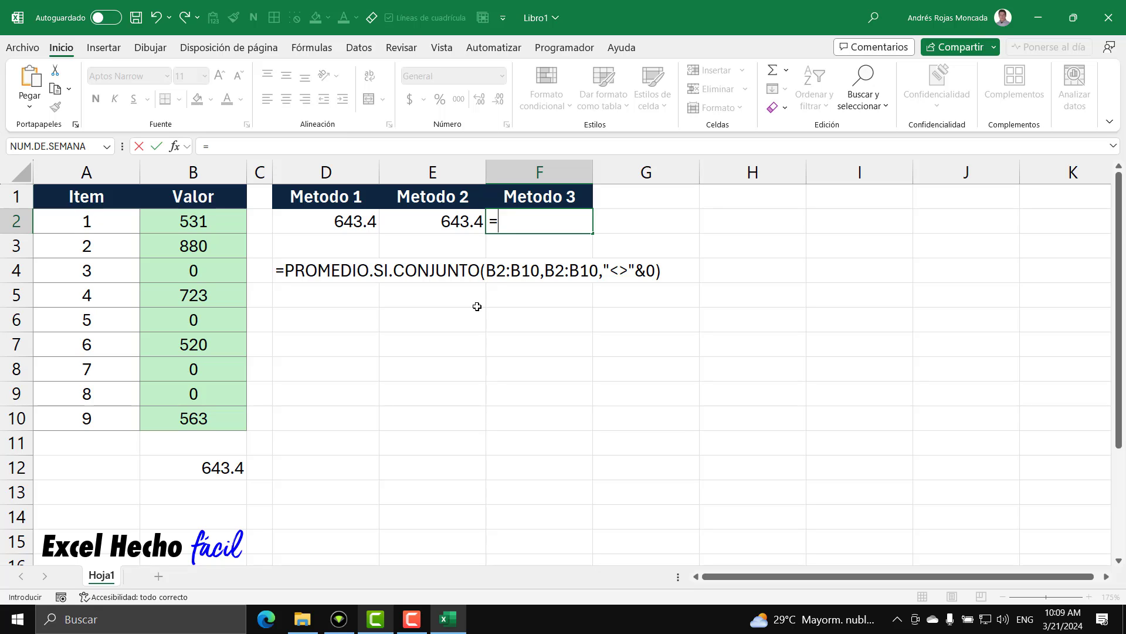
{"action": "type", "text": "SI("}
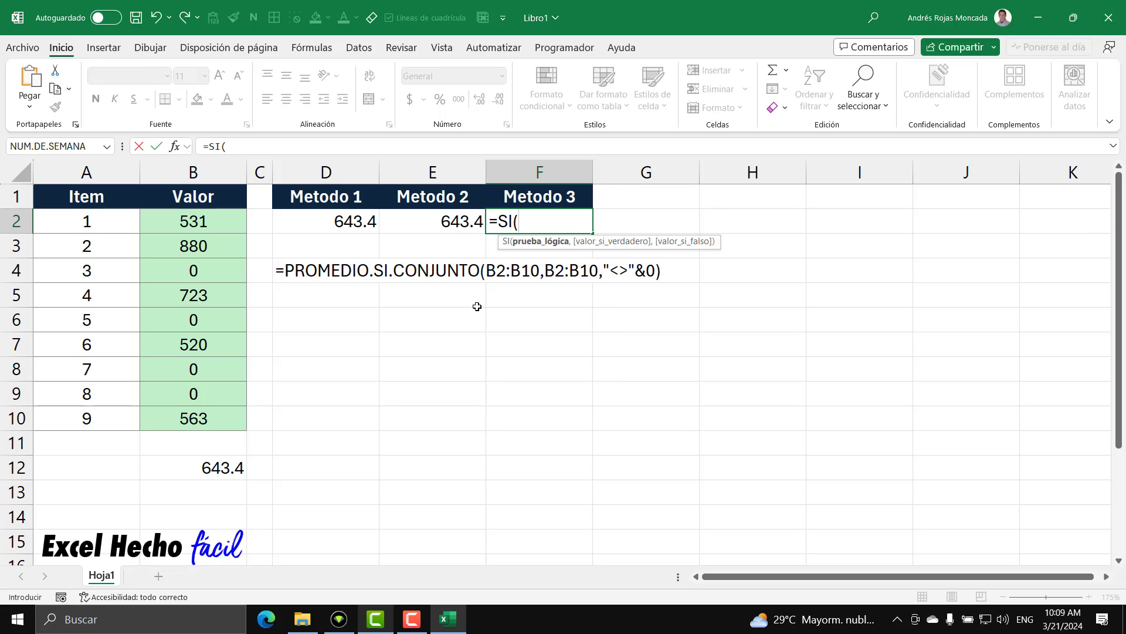
{"action": "left_click_drag", "start_coordinate": [195, 222], "coordinate": [197, 420]}
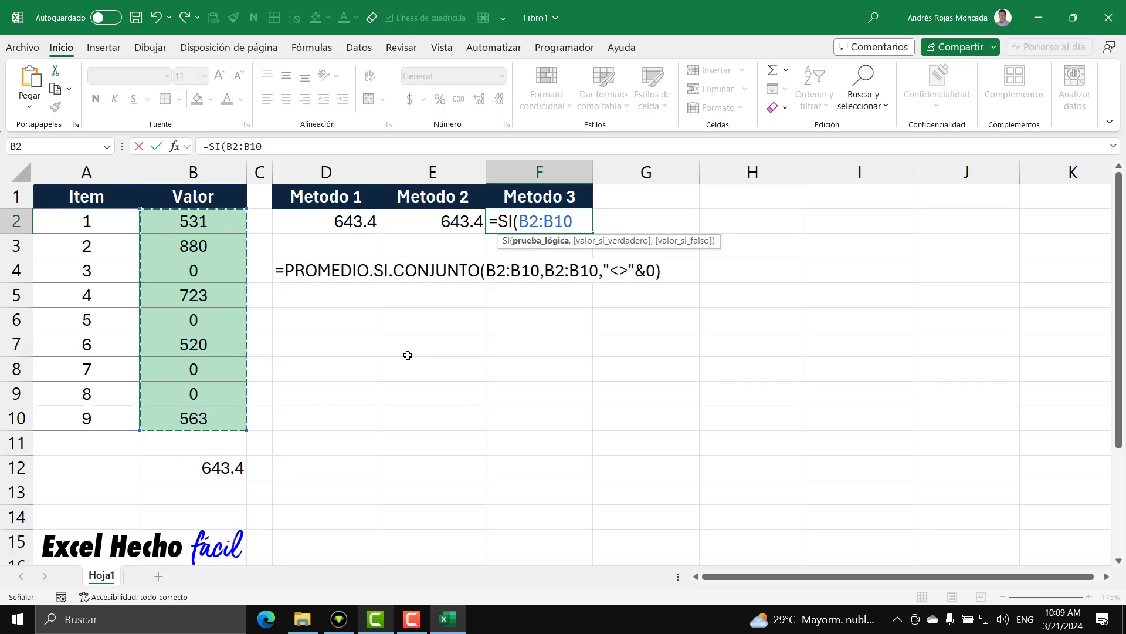
{"action": "left_click", "coordinate": [520, 226]}
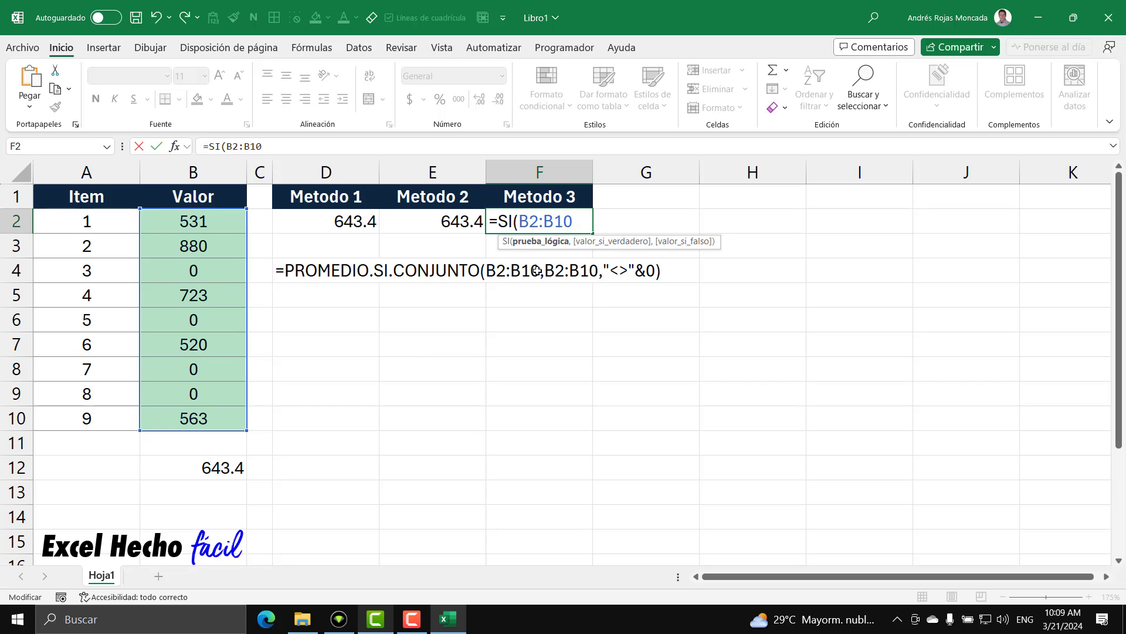
{"action": "key", "text": "BackSpace"}
{"action": "key", "text": "BackSpace"}
{"action": "key", "text": "BackSpace"}
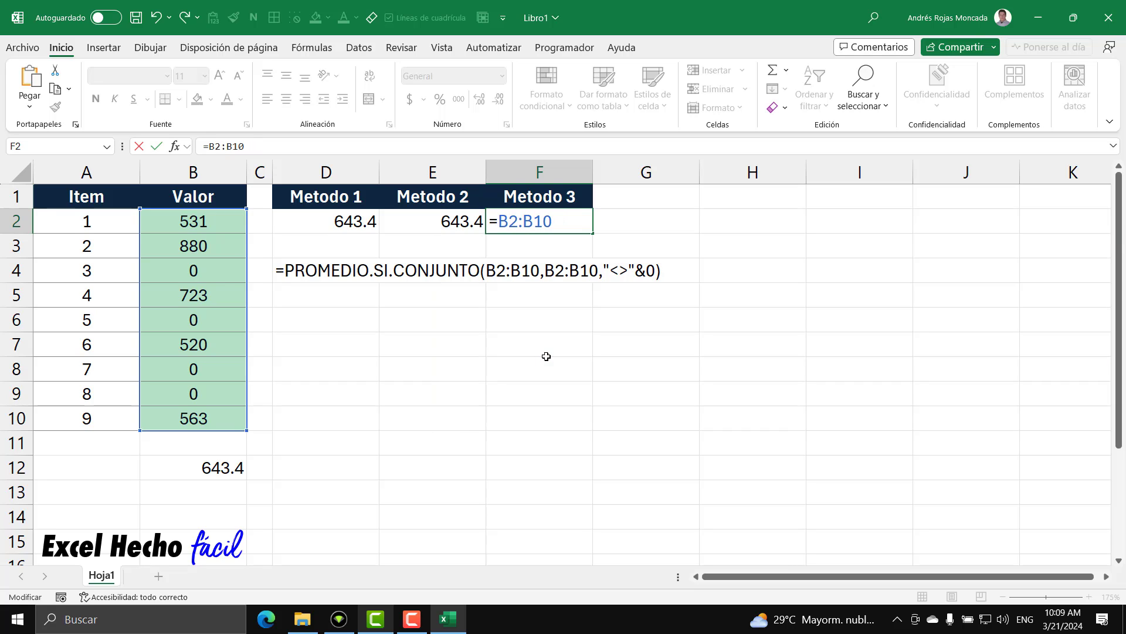
{"action": "key", "text": "End"}
{"action": "type", "text": "0"}
- Evaluate the B2:B10>0 test in F2 in place to inspect its logical array, and restore the expression
{"action": "left_click_drag", "start_coordinate": [498, 221], "coordinate": [571, 226]}
{"action": "key", "text": "F9"}
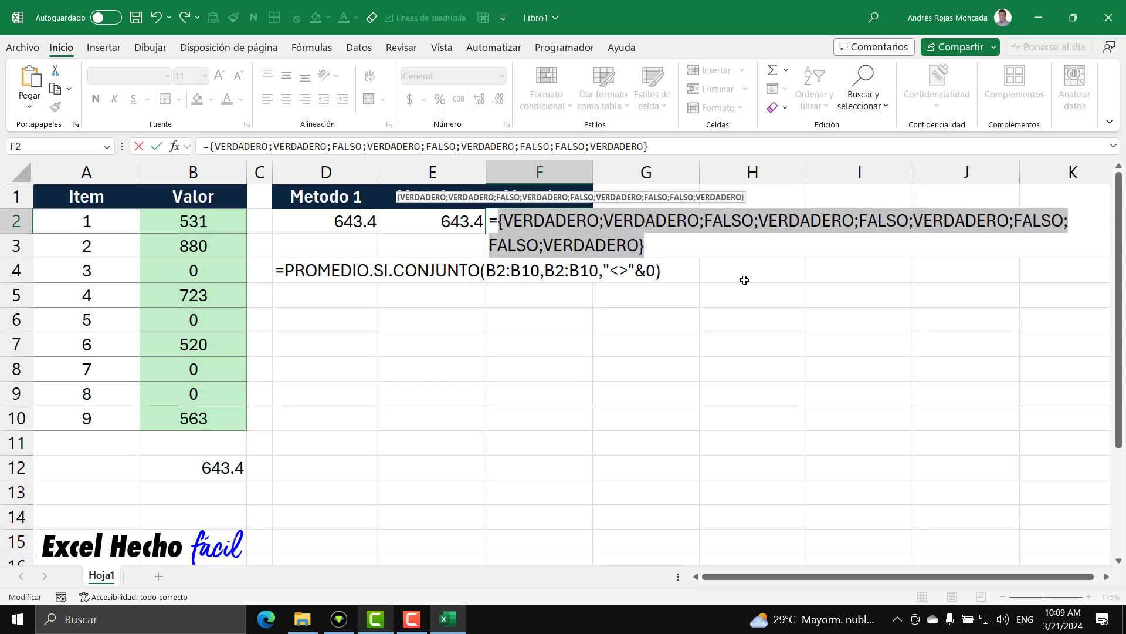
{"action": "key", "text": "ctrl+z"}
- Enclose the B2:B10>0 test in parentheses and multiply it by 1 in the F2 formula
{"action": "left_click", "coordinate": [498, 222]}
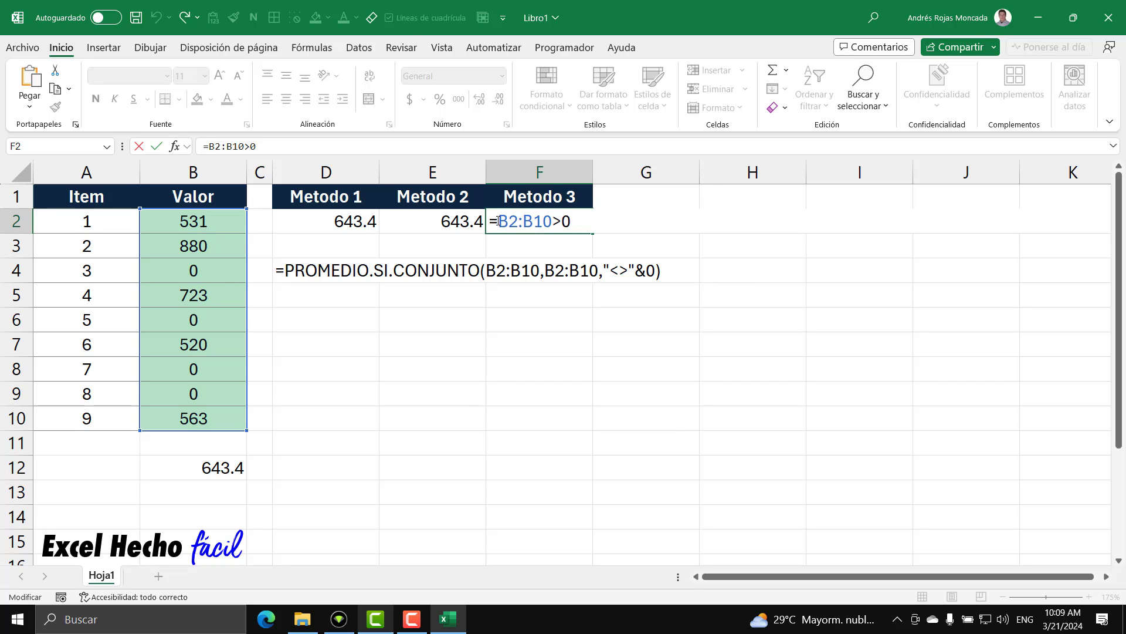
{"action": "type", "text": "("}
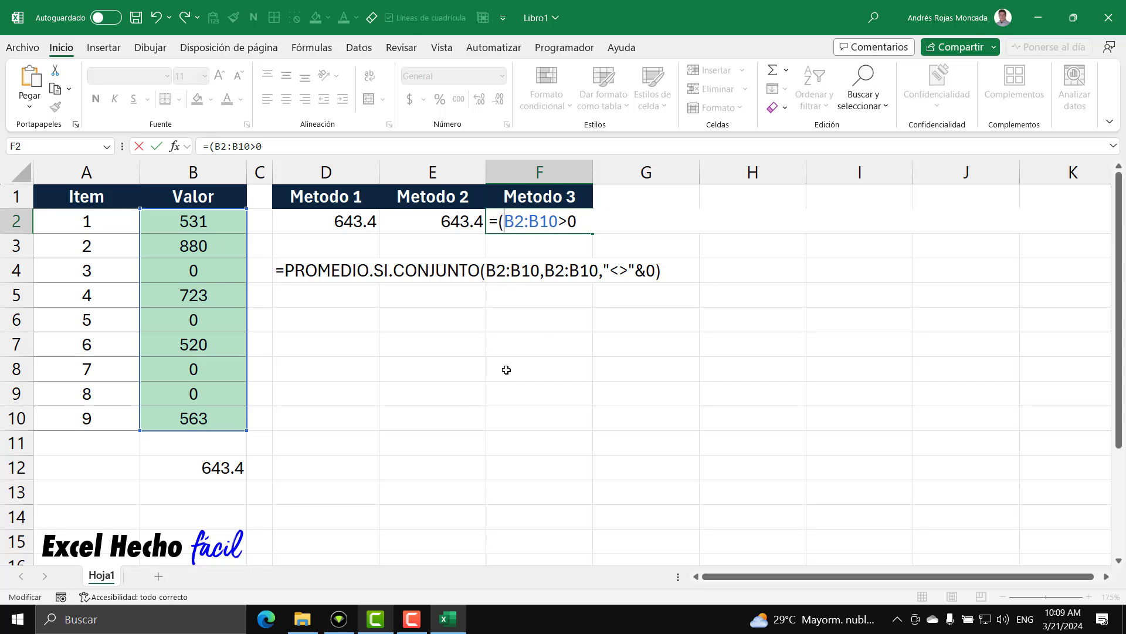
{"action": "key", "text": "End"}
{"action": "type", "text": ")*1"}
- Preview the evaluated array of (B2:B10>0)*1 in F2 and restore the expression
{"action": "key", "text": "Home"}
{"action": "key", "text": "Right"}
{"action": "key", "text": "shift+End"}
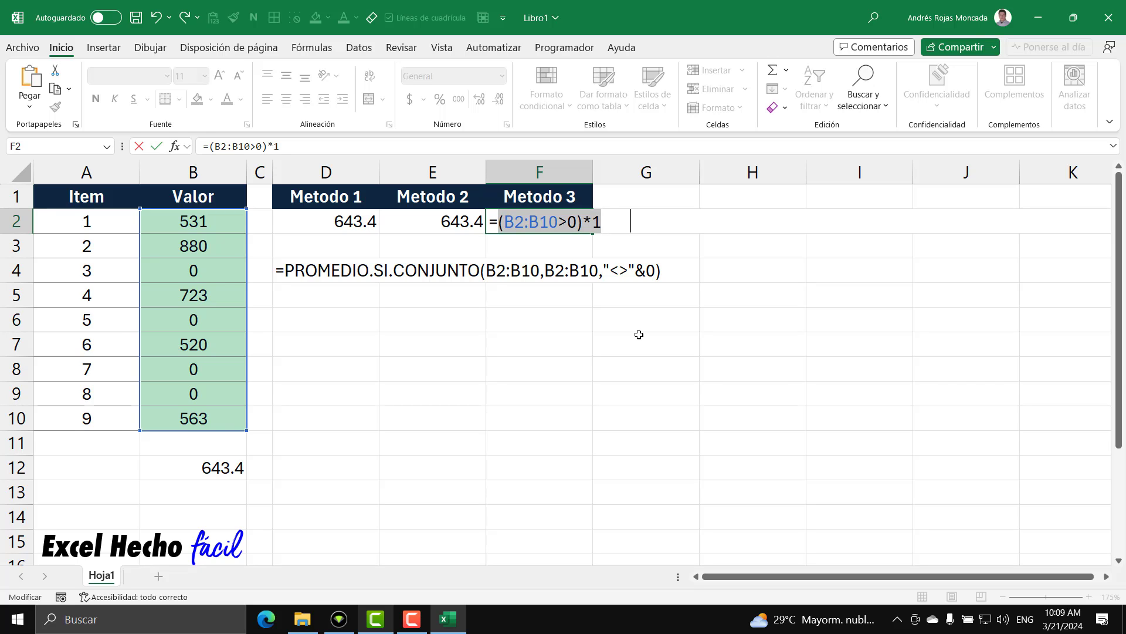
{"action": "key", "text": "F9"}
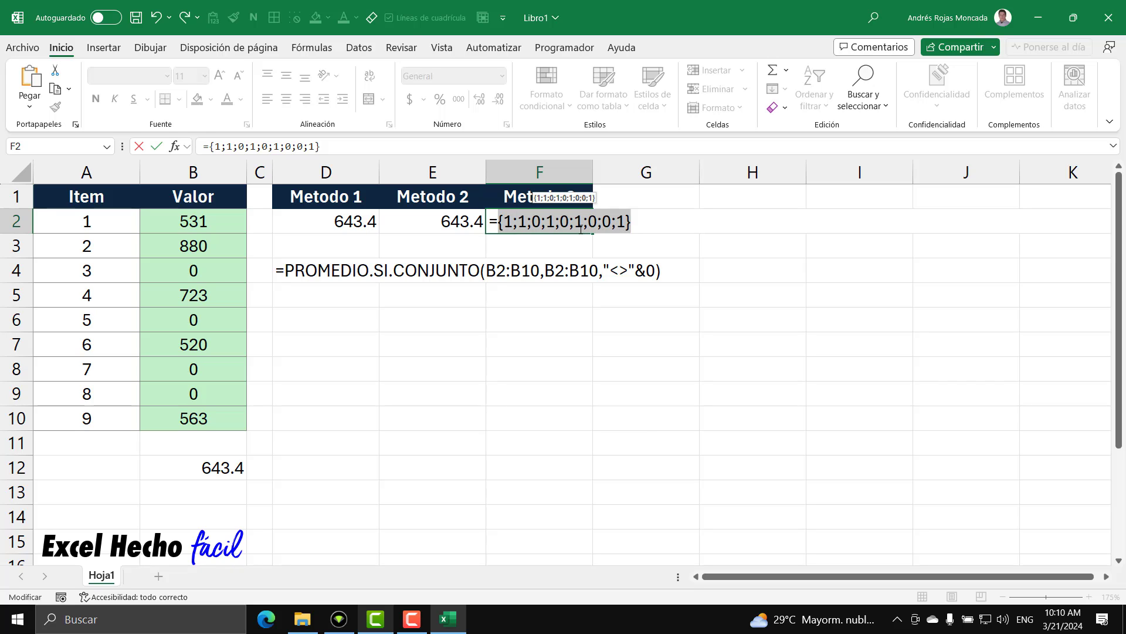
{"action": "key", "text": "ctrl+z"}
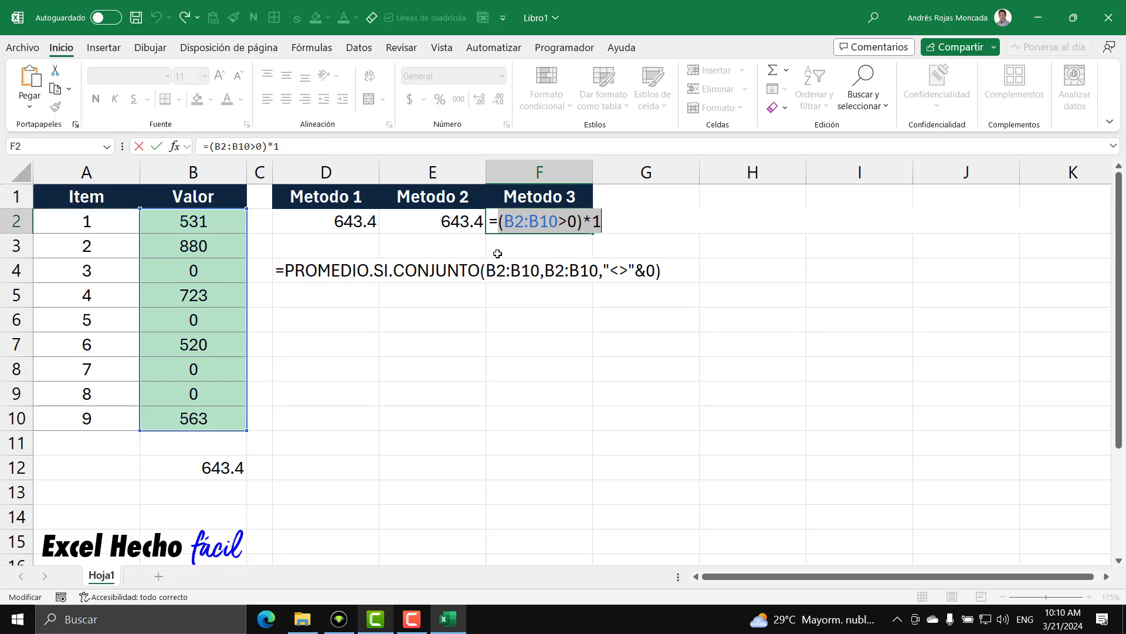
- Wrap (B2:B10>0)*1 in F2 in the SUMAPRODUCTO function and close its parenthesis
{"action": "left_click", "coordinate": [499, 223]}
{"action": "type", "text": "sum"}
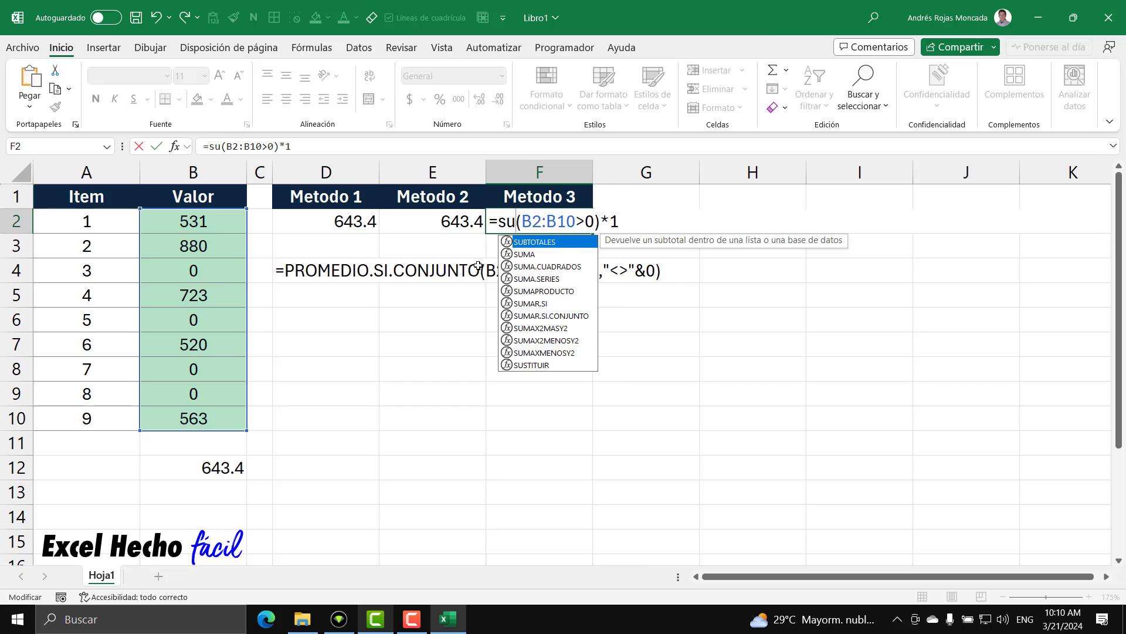
{"action": "key", "text": "Down"}
{"action": "key", "text": "Down"}
{"action": "key", "text": "Down"}
{"action": "key", "text": "Tab"}
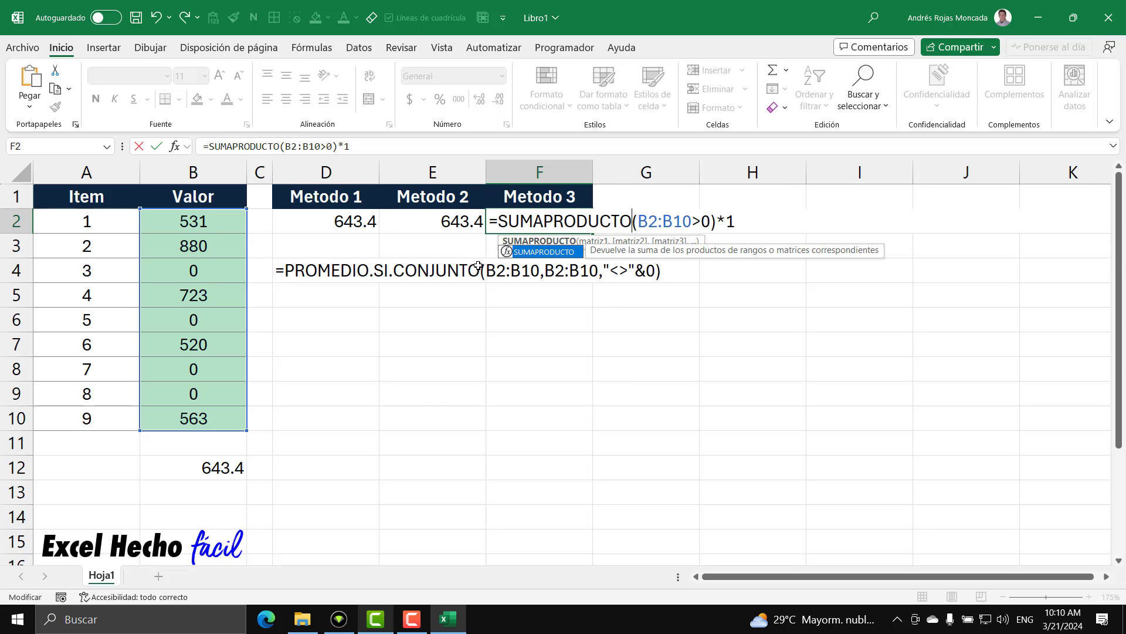
{"action": "type", "text": "("}
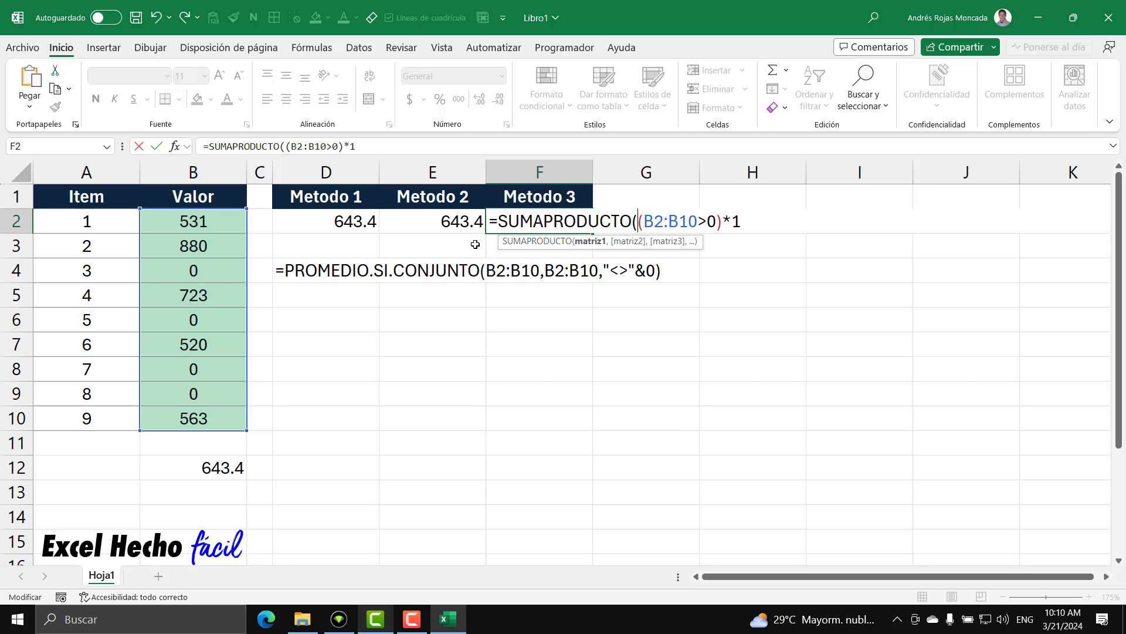
{"action": "left_click", "coordinate": [592, 241]}
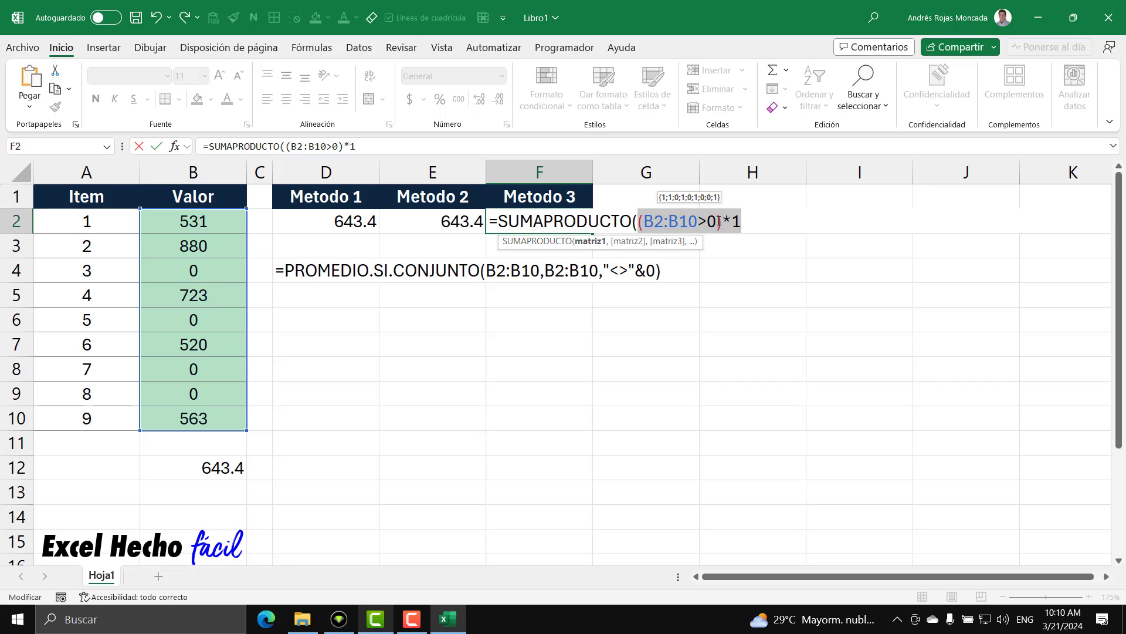
{"action": "left_click", "coordinate": [761, 221]}
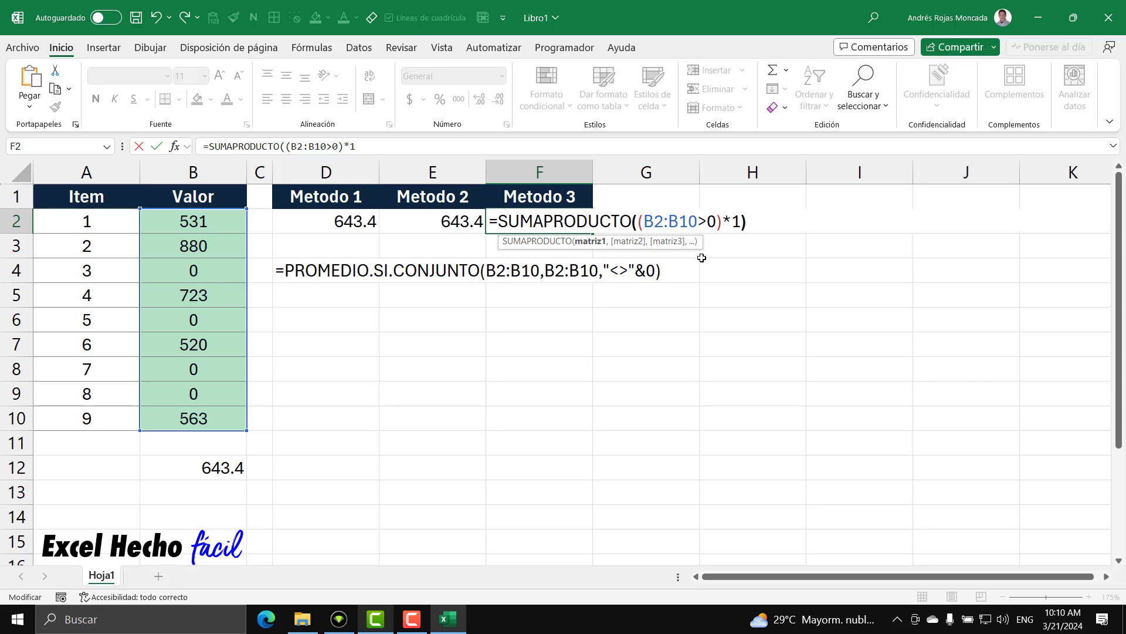
{"action": "type", "text": ")"}
- Evaluate the whole SUMAPRODUCTO expression in F2 in place to check its count, and restore the formula
{"action": "left_click_drag", "start_coordinate": [749, 221], "coordinate": [495, 218]}
{"action": "type", "text": "5"}
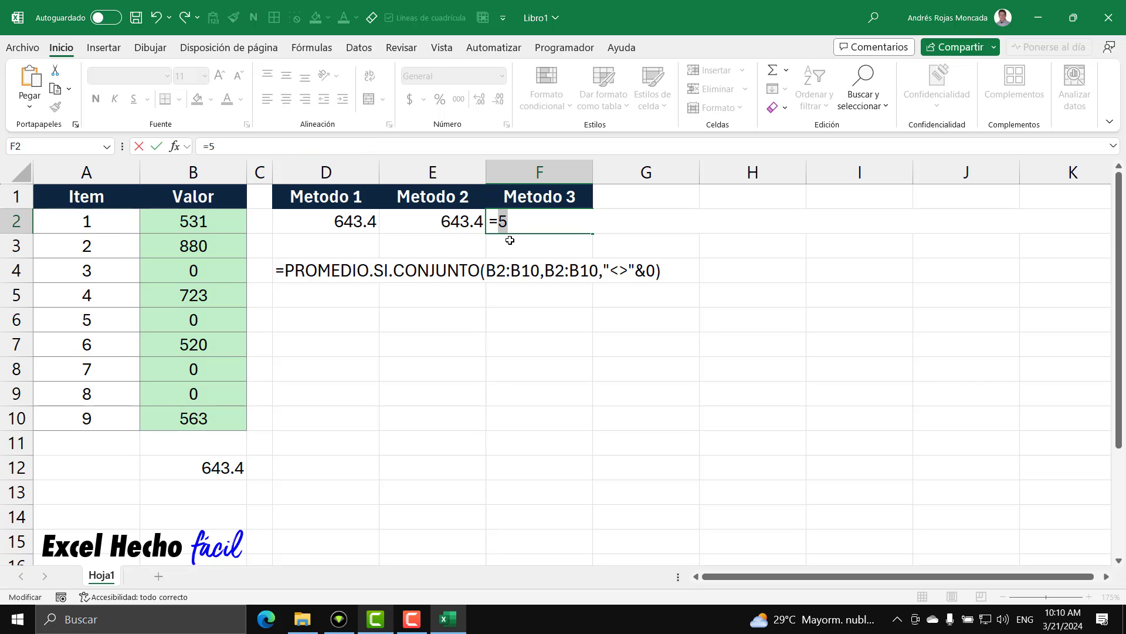
{"action": "key", "text": "ctrl+z"}
- Duplicate the SUMAPRODUCTO((B2:B10>0)*1) expression in F2 and divide the first copy by the second
{"action": "left_click", "coordinate": [639, 224]}
{"action": "left_click_drag", "start_coordinate": [638, 225], "coordinate": [504, 218]}
{"action": "key", "text": "ctrl+c"}
{"action": "left_click", "coordinate": [500, 220]}
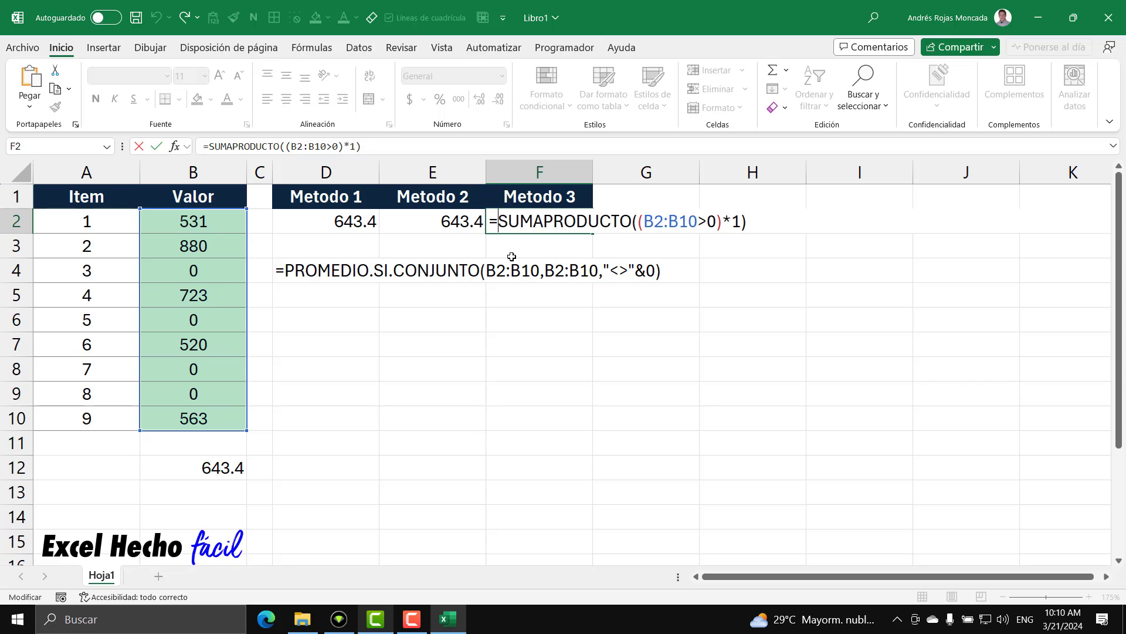
{"action": "key", "text": "ctrl+v"}
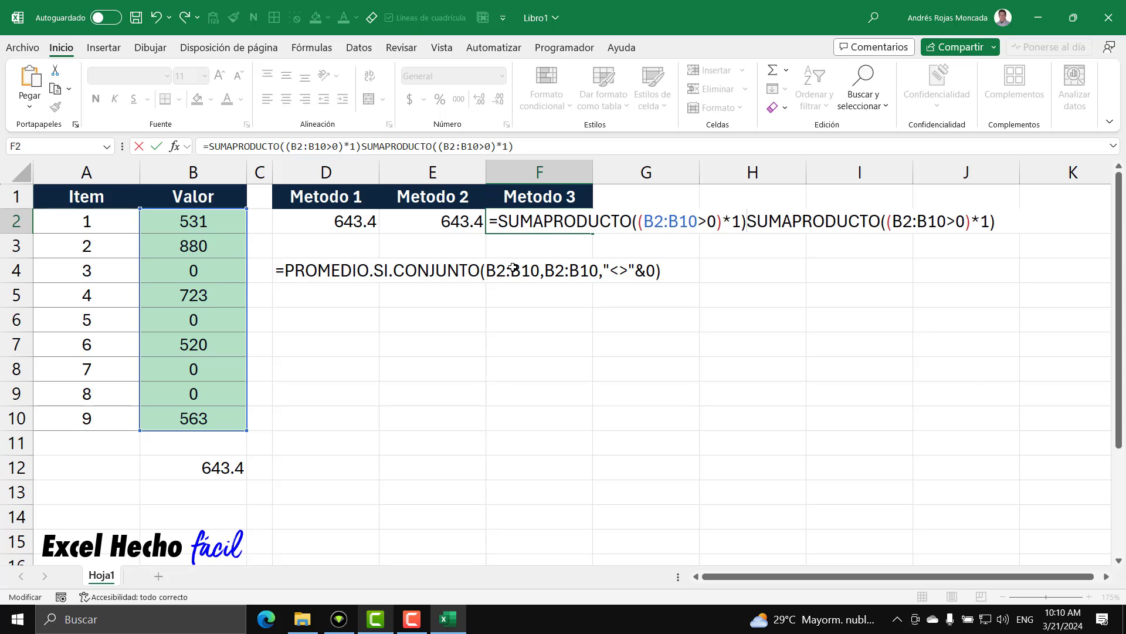
{"action": "type", "text": "/"}
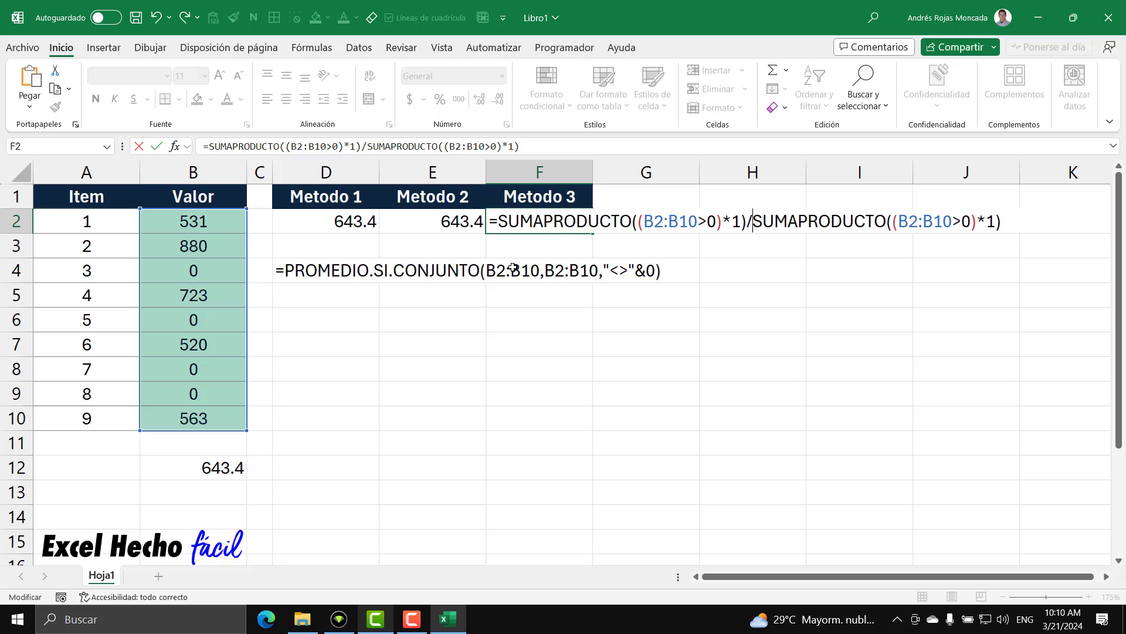
- Add B2:B10 as the second array of the first SUMAPRODUCTO in the F2 formula
{"action": "left_click", "coordinate": [744, 216]}
{"action": "type", "text": ","}
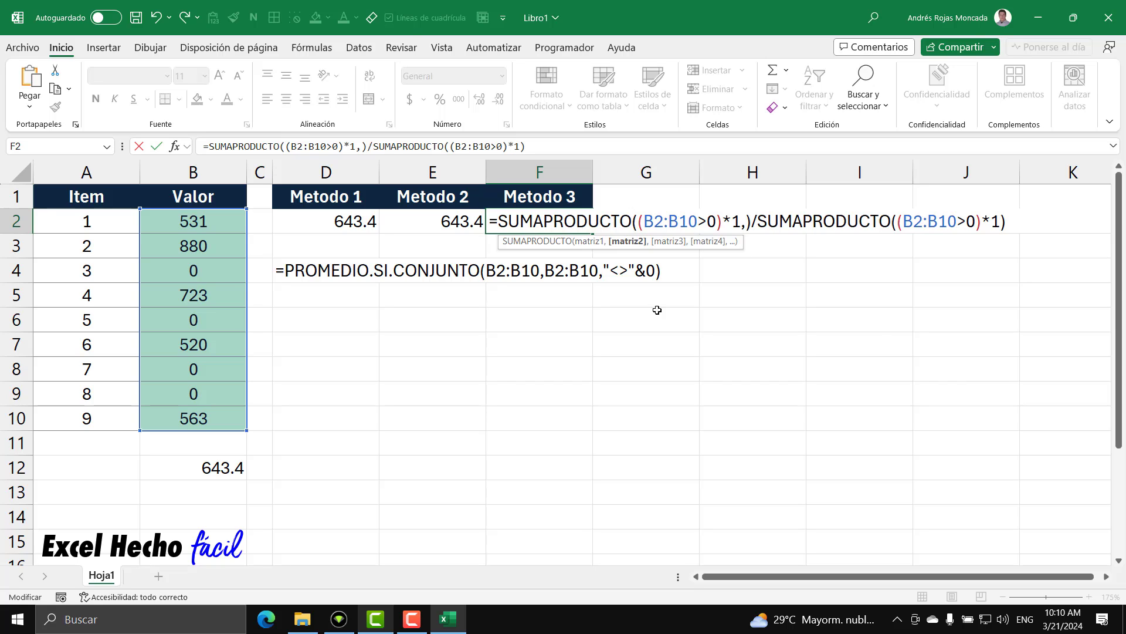
{"action": "left_click_drag", "start_coordinate": [178, 226], "coordinate": [179, 417]}
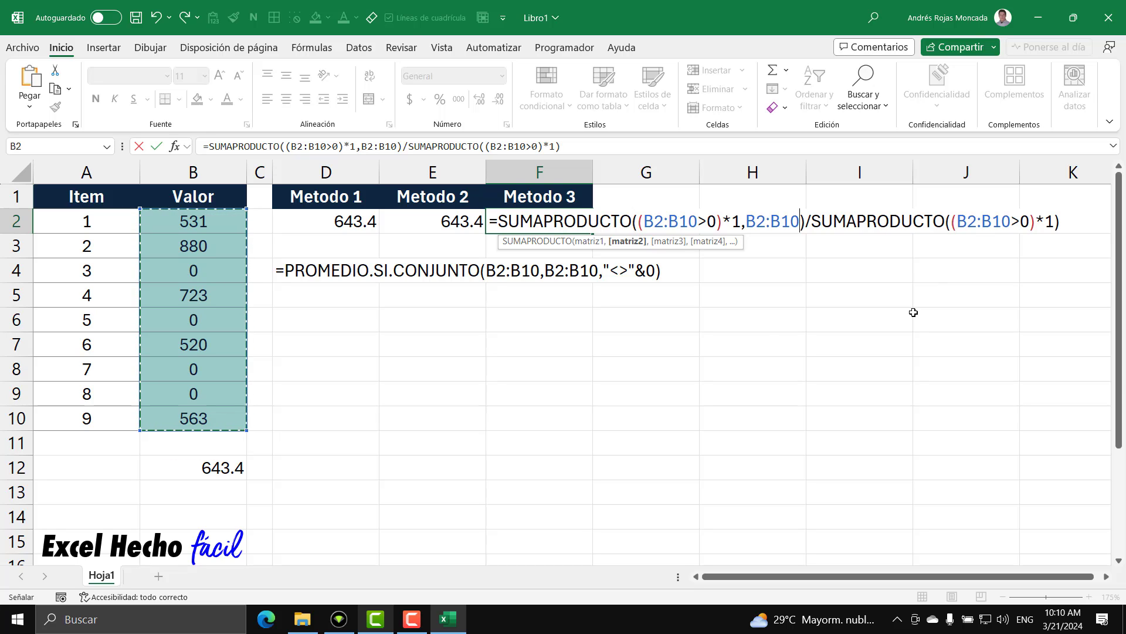
- Try multiplying by B2:B10 instead of the comma in the first SUMAPRODUCTO, preview the evaluated array, and restore the comma
{"action": "left_click", "coordinate": [633, 238]}
{"action": "left_click_drag", "start_coordinate": [637, 221], "coordinate": [736, 227]}
{"action": "left_click", "coordinate": [746, 223]}
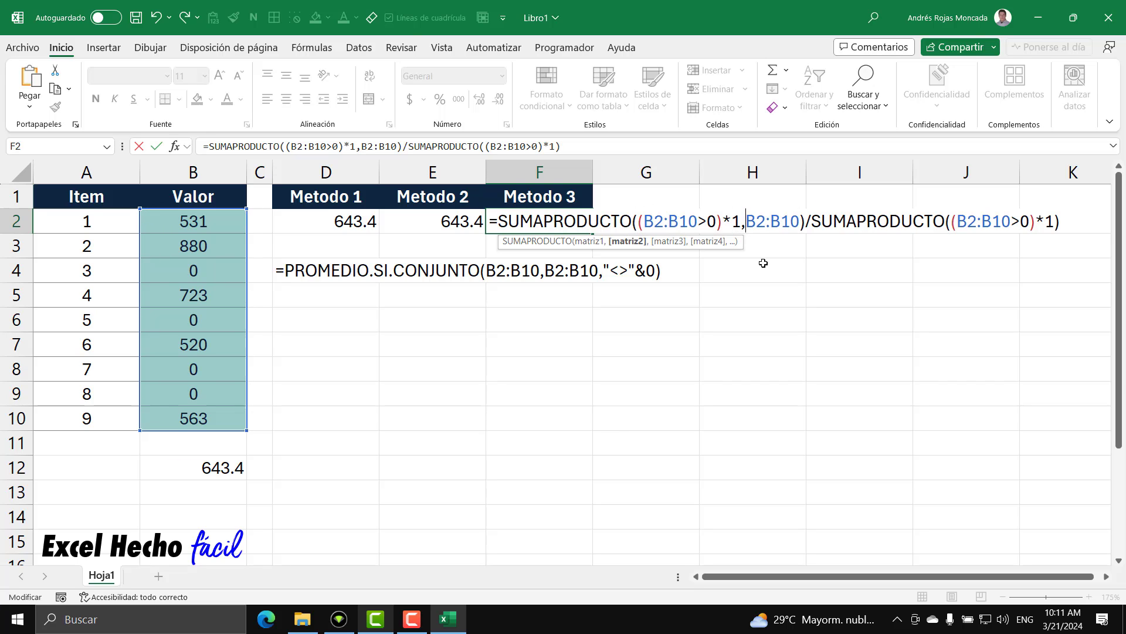
{"action": "key", "text": "BackSpace"}
{"action": "type", "text": "*"}
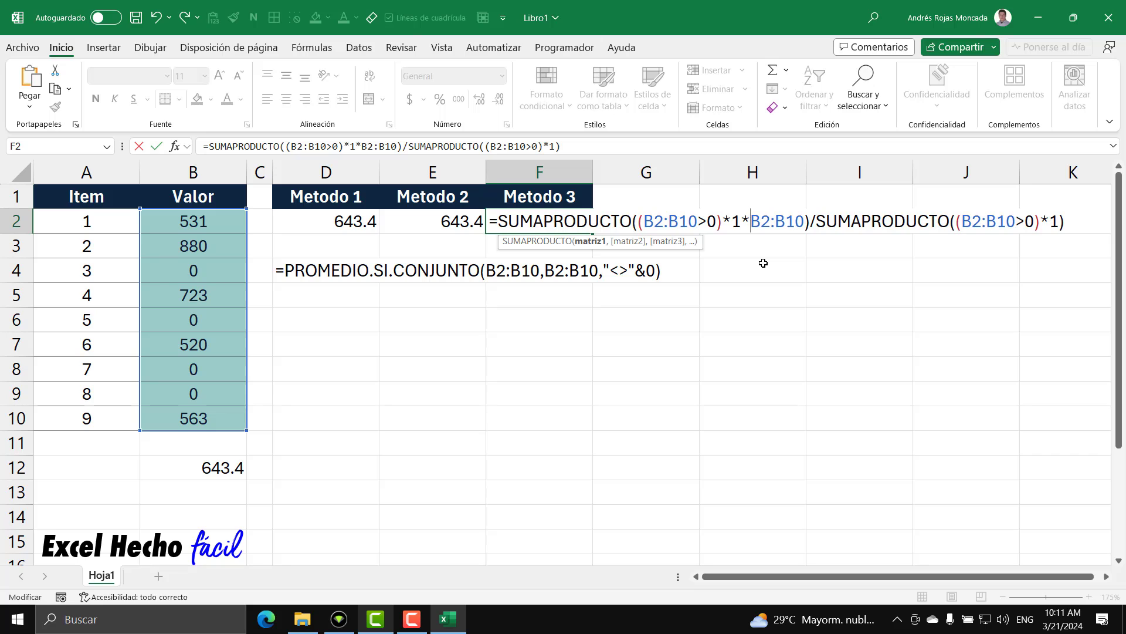
{"action": "left_click", "coordinate": [587, 241]}
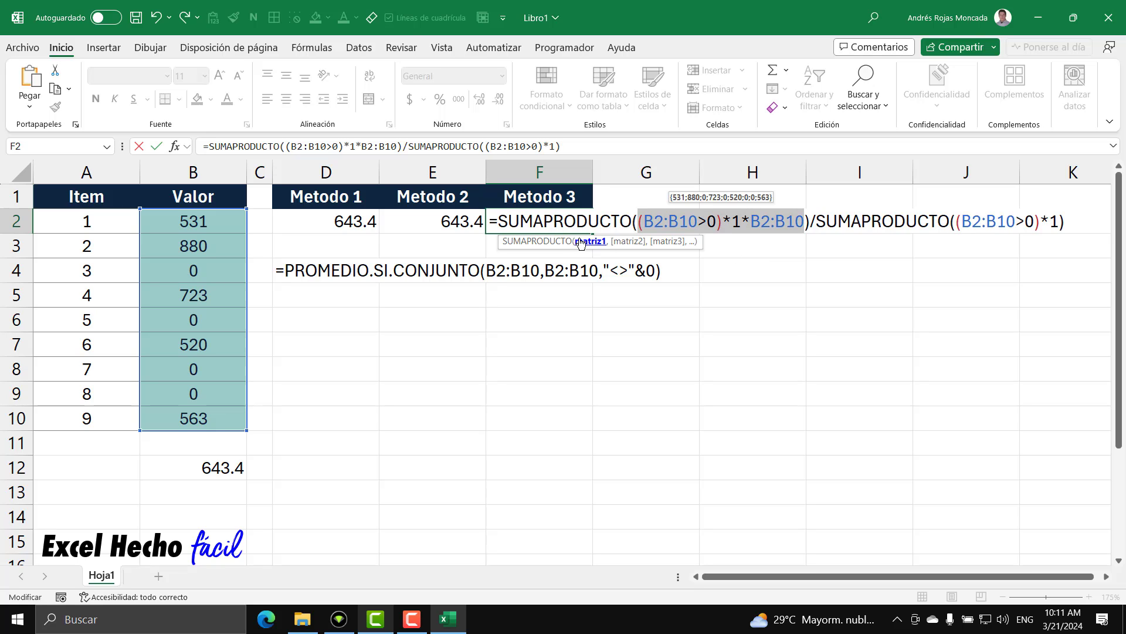
{"action": "key", "text": "F9"}
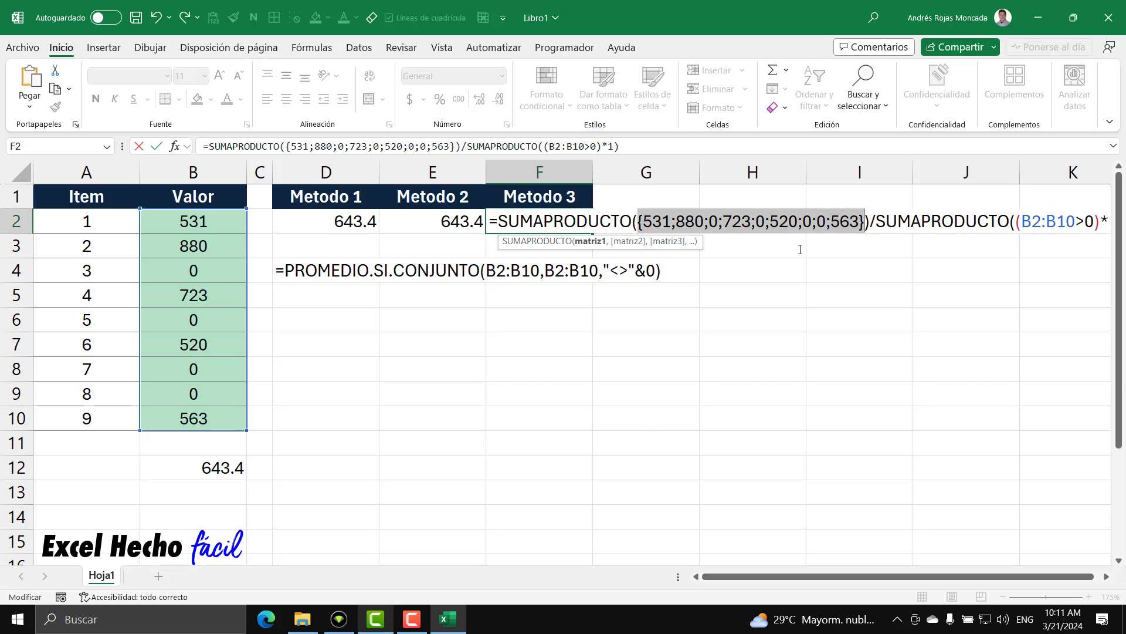
{"action": "key", "text": "ctrl+z"}
{"action": "left_click", "coordinate": [751, 222]}
{"action": "key", "text": "BackSpace"}
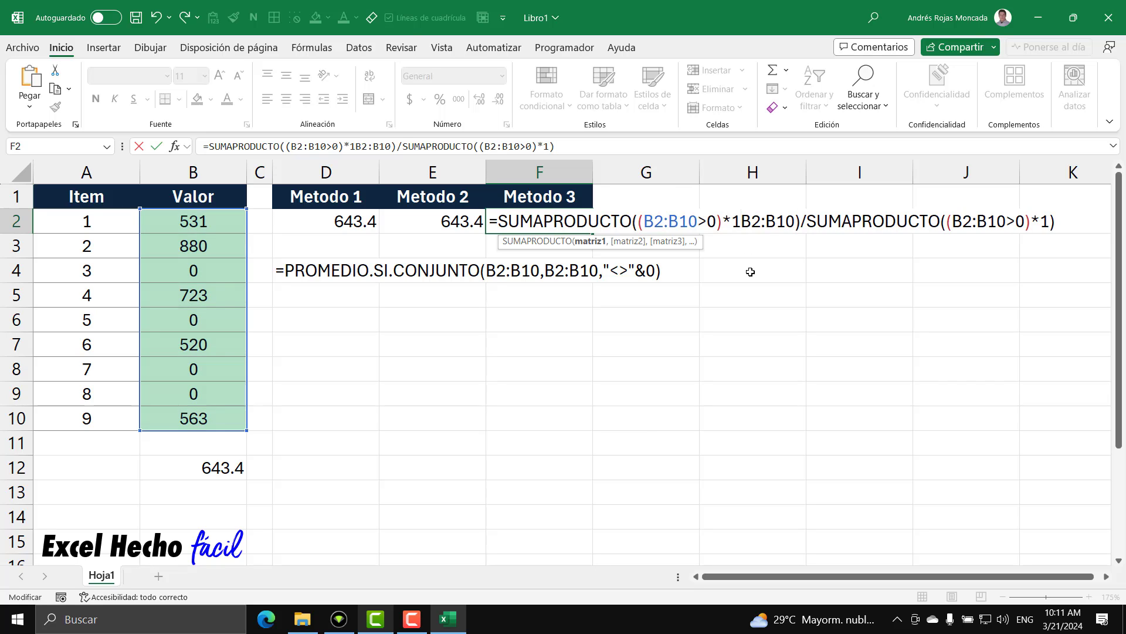
{"action": "type", "text": ","}
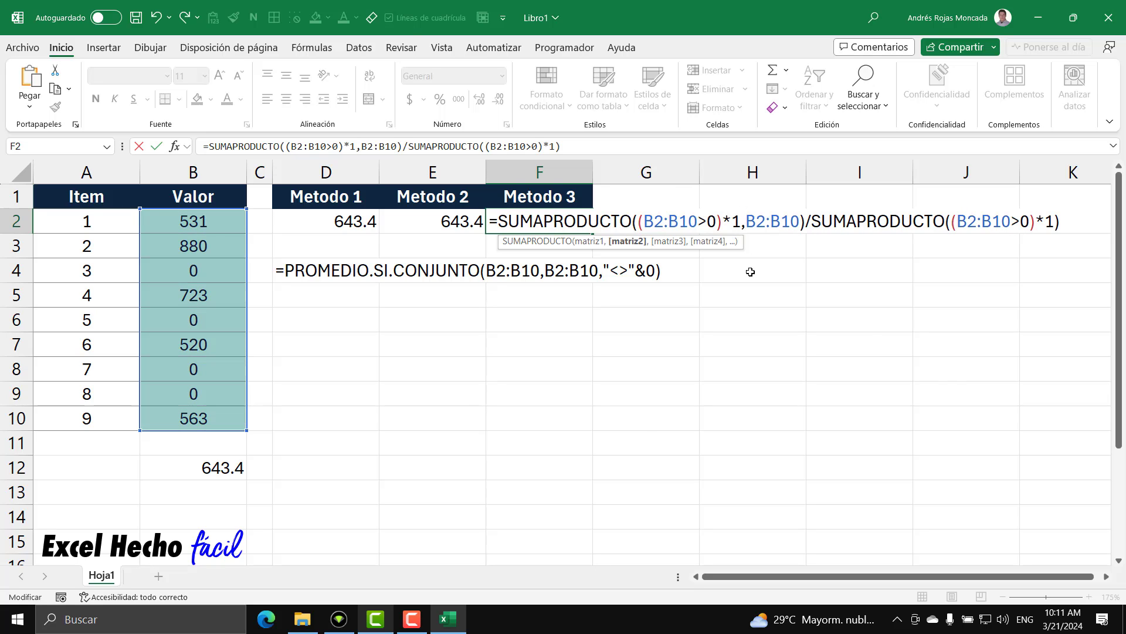
- Inspect both array arguments of the first SUMAPRODUCTO in F2, evaluate that function in place, and restore the formula
{"action": "left_click", "coordinate": [589, 242]}
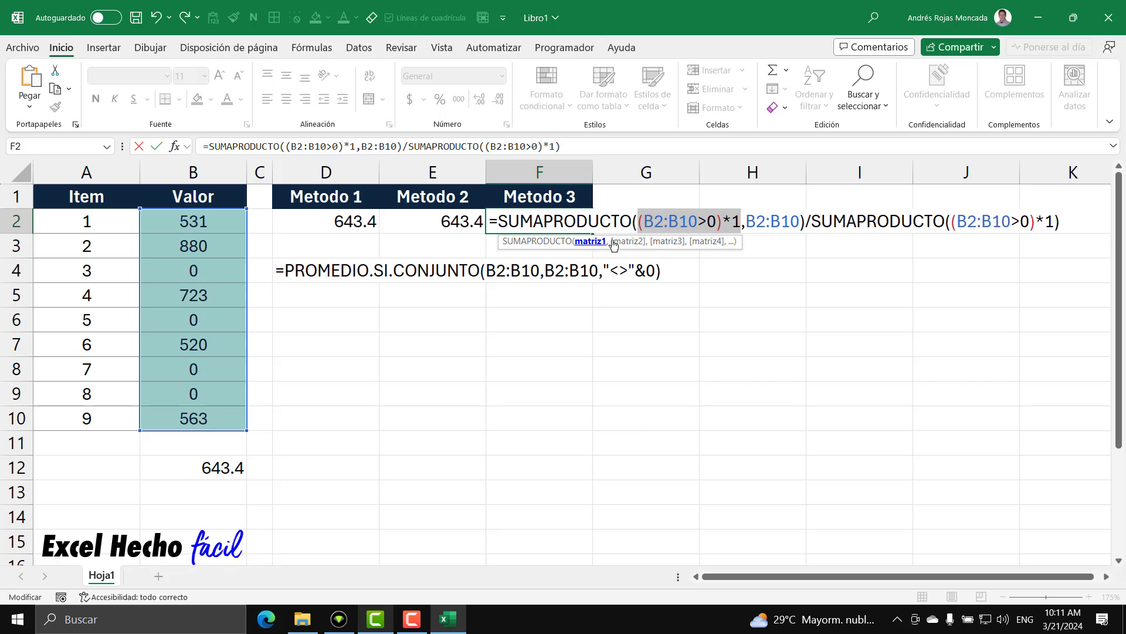
{"action": "left_click", "coordinate": [622, 238]}
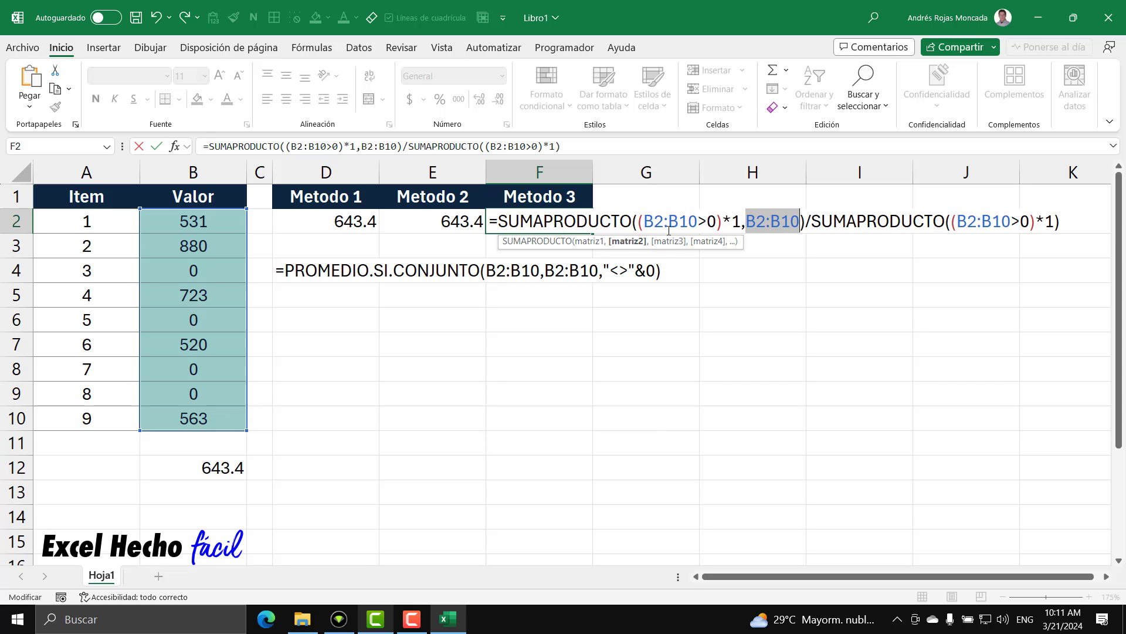
{"action": "left_click", "coordinate": [610, 241]}
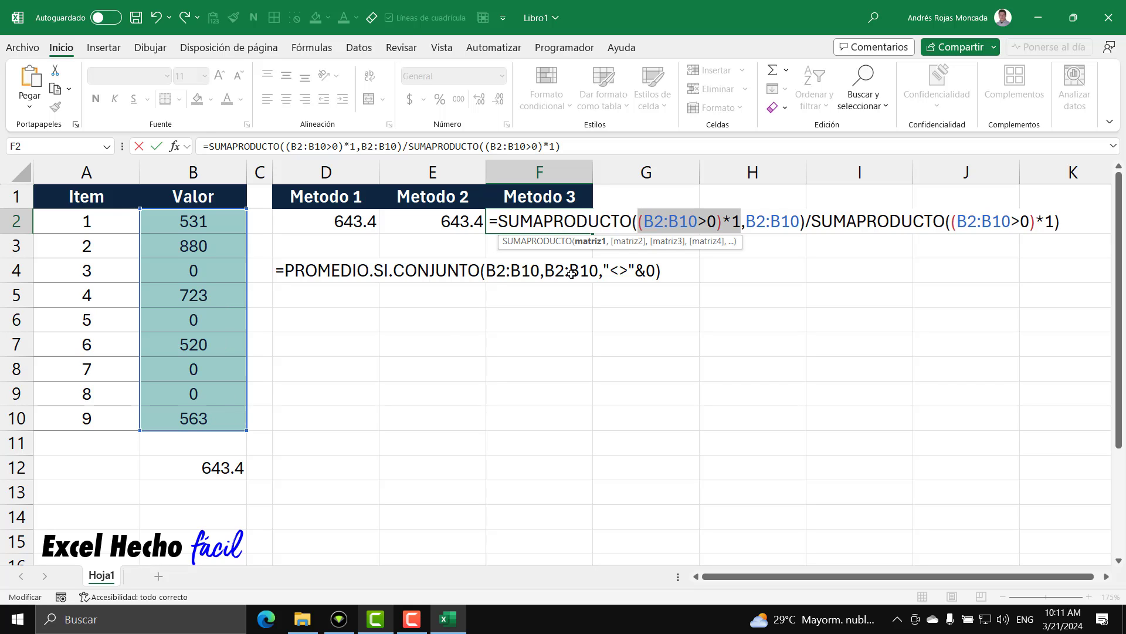
{"action": "left_click_drag", "start_coordinate": [498, 221], "coordinate": [805, 221]}
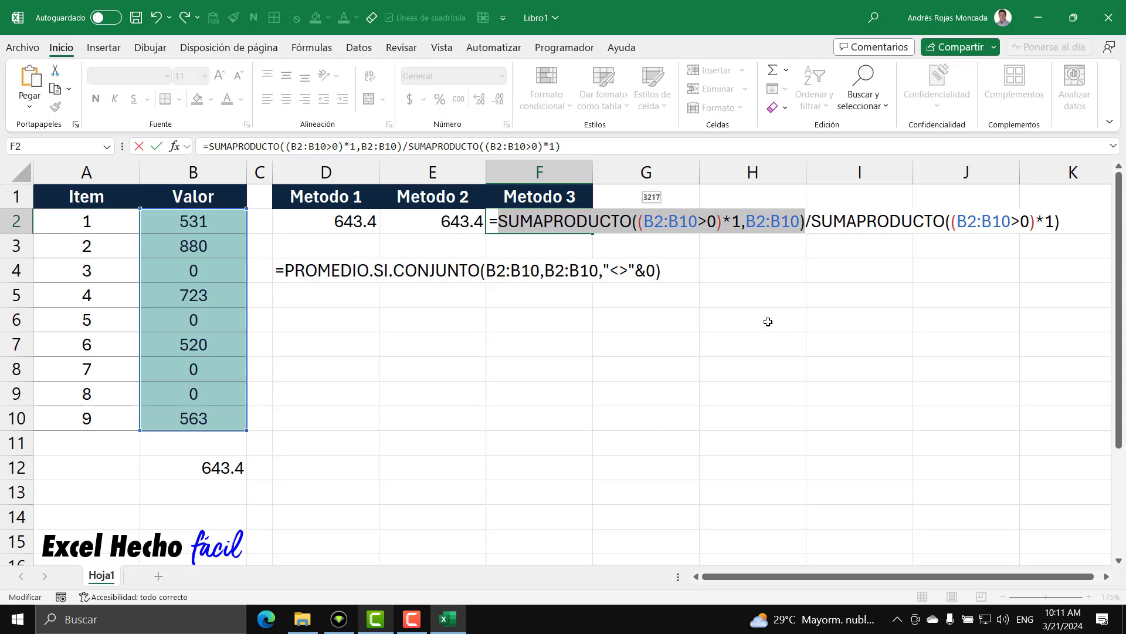
{"action": "key", "text": "F9"}
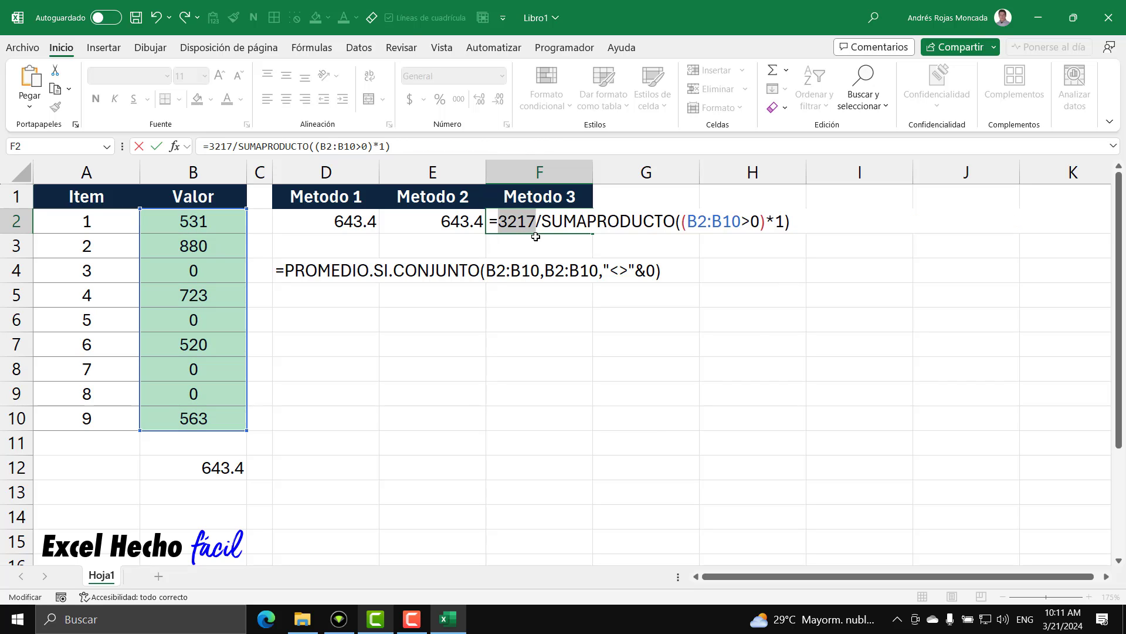
{"action": "key", "text": "ctrl+z"}
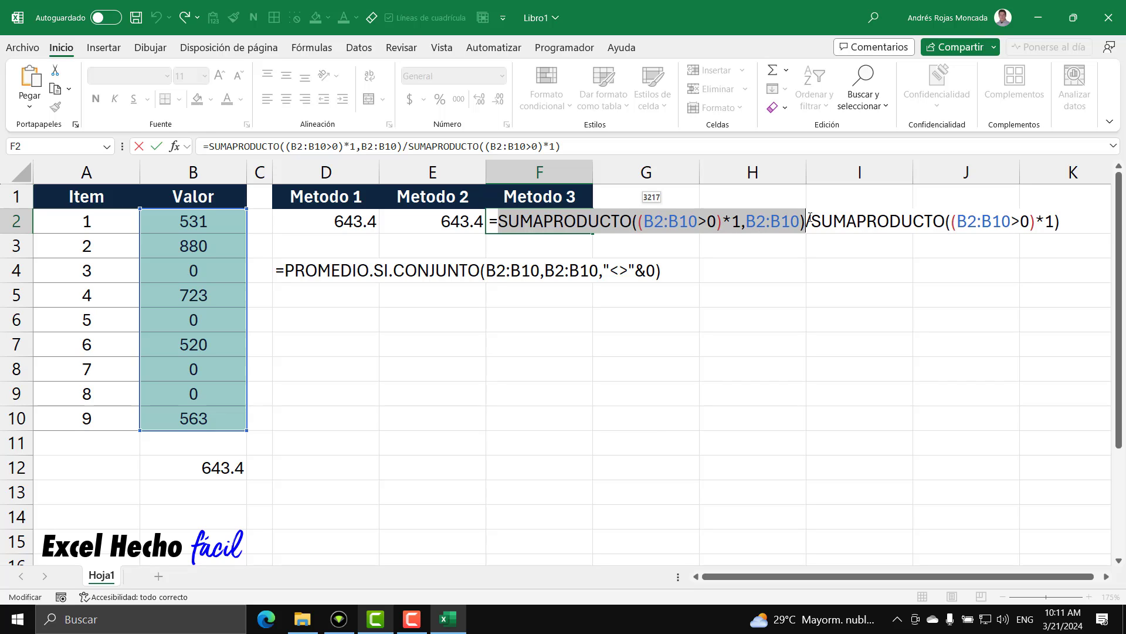
- Check the first SUMAPRODUCTO of the F2 formula and commit the formula
{"action": "left_click_drag", "start_coordinate": [809, 217], "coordinate": [499, 218]}
{"action": "left_click", "coordinate": [1065, 221]}
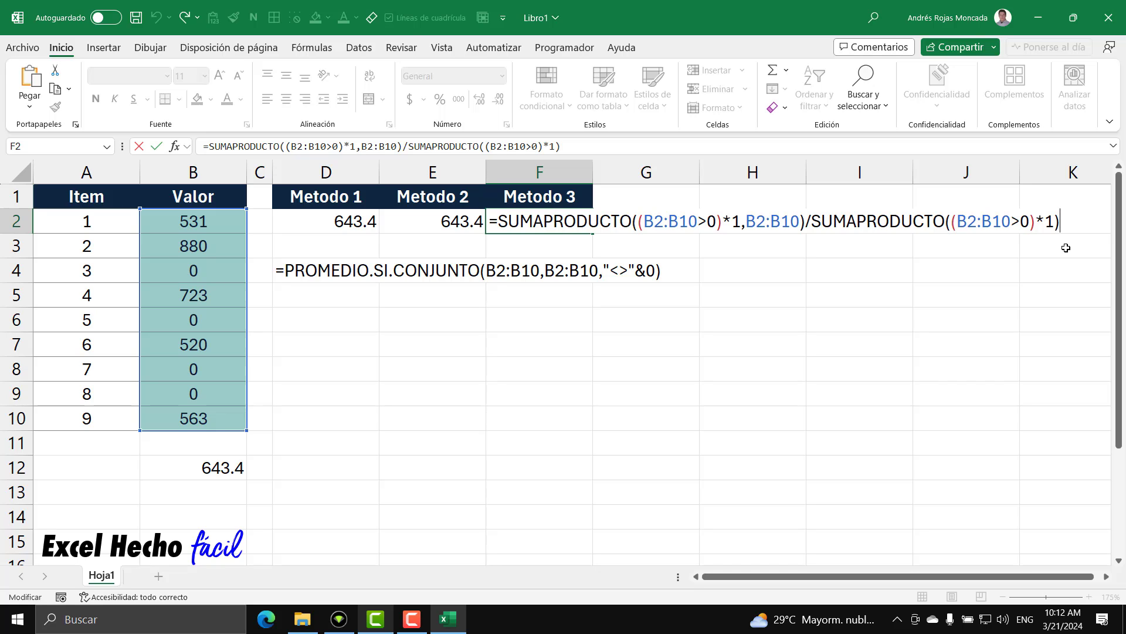
{"action": "key", "text": "Return"}
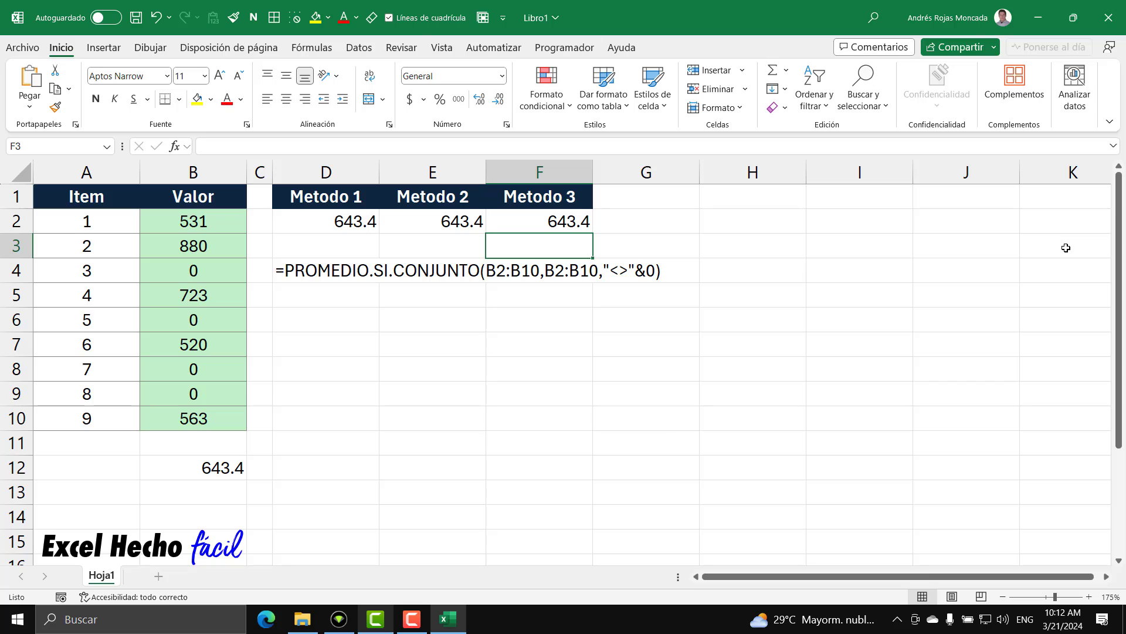
- Replace the formula in D4 with =FORMULATEXTO(D2:F2) to show the text of all three method formulas
{"action": "left_click", "coordinate": [299, 274]}
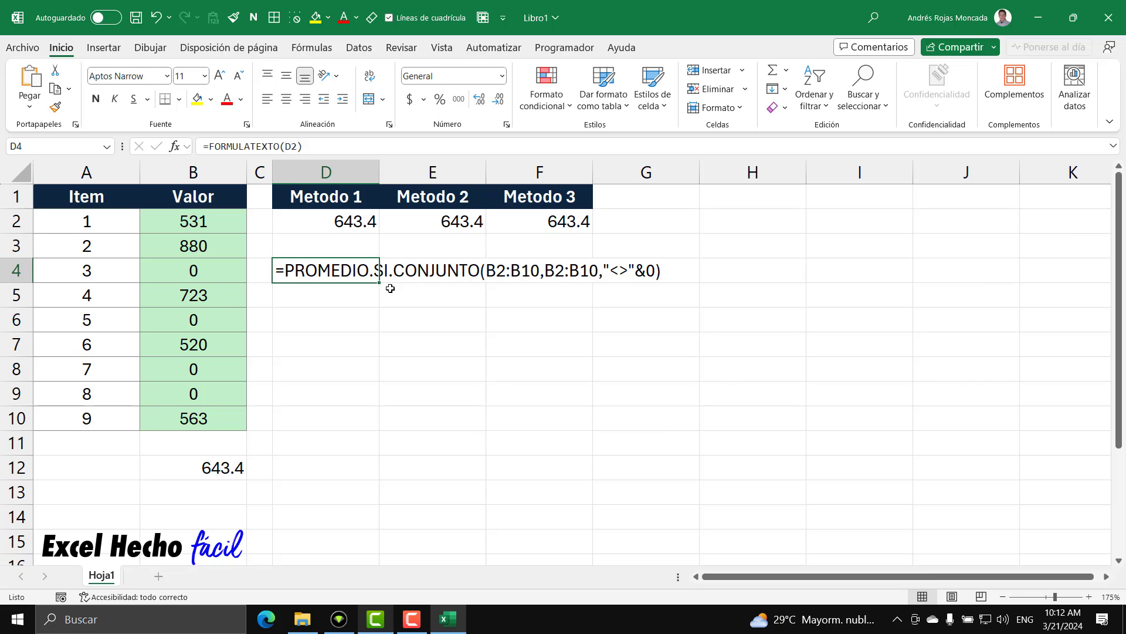
{"action": "key", "text": "Delete"}
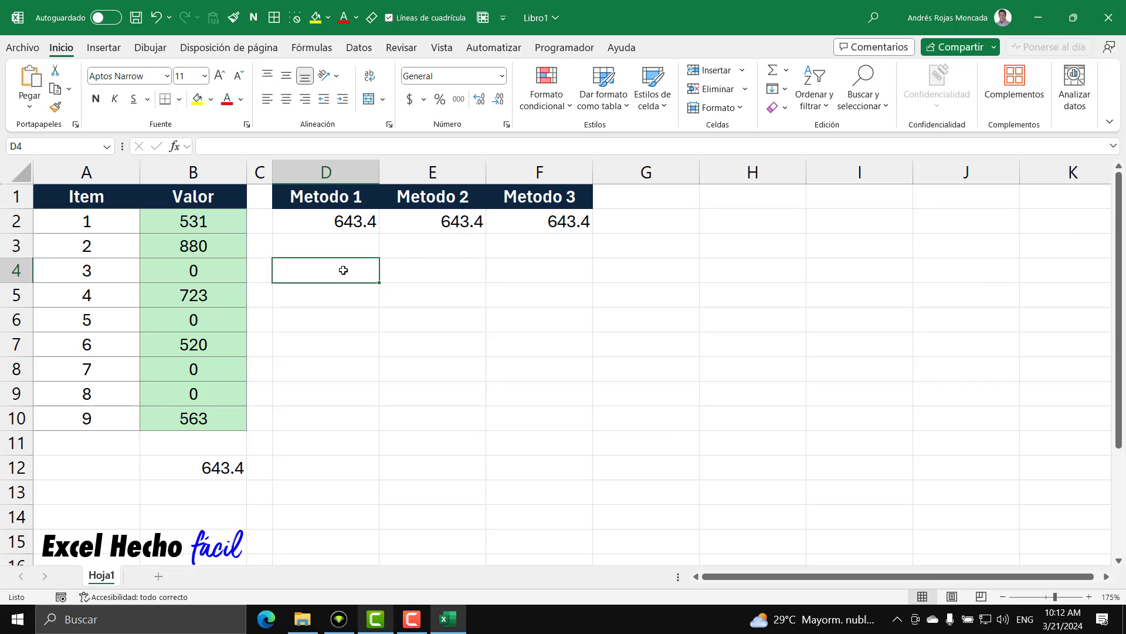
{"action": "type", "text": "=for"}
{"action": "key", "text": "Tab"}
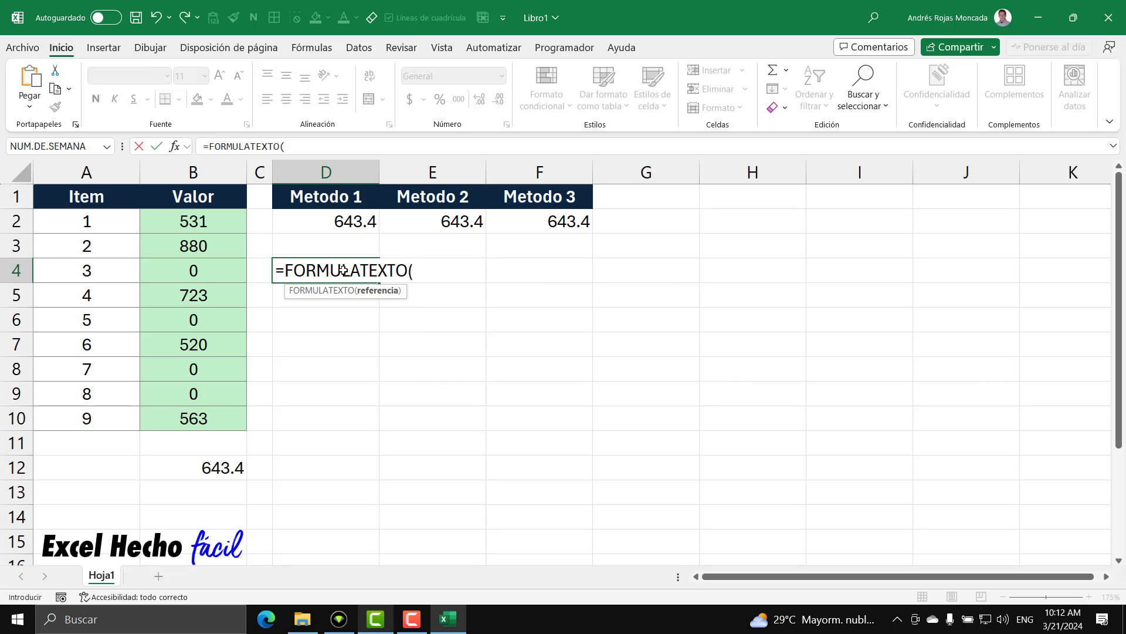
{"action": "left_click_drag", "start_coordinate": [342, 223], "coordinate": [540, 223]}
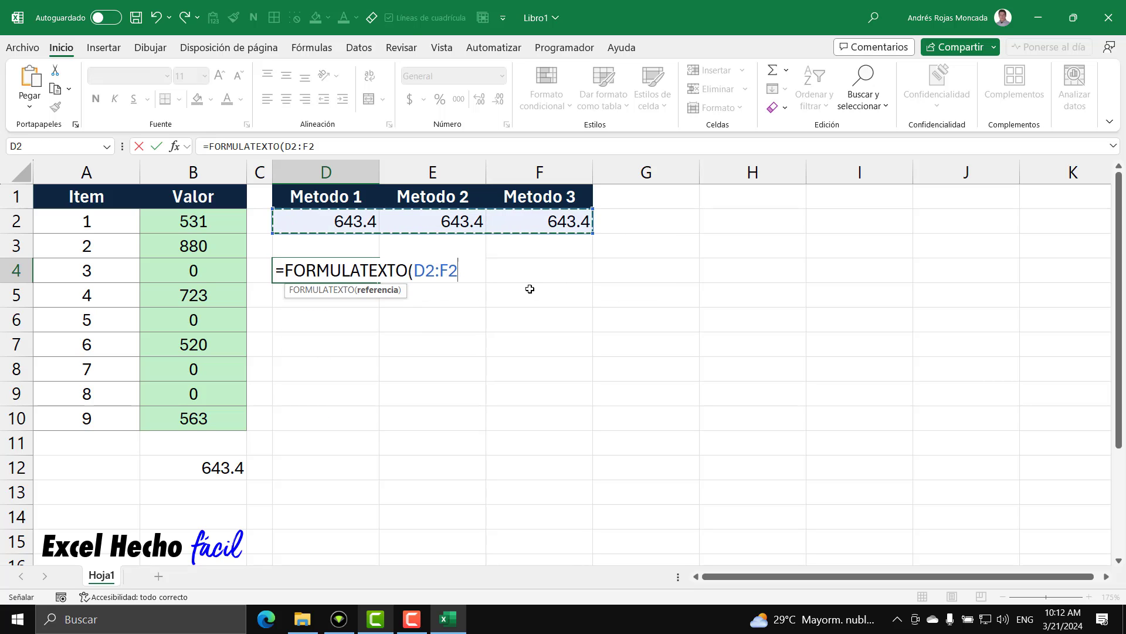
{"action": "type", "text": ")"}
- Wrap the FORMULATEXTO(D2:F2) formula in D4 in TRANSPONER so the formula texts are listed vertically
{"action": "left_click", "coordinate": [285, 273]}
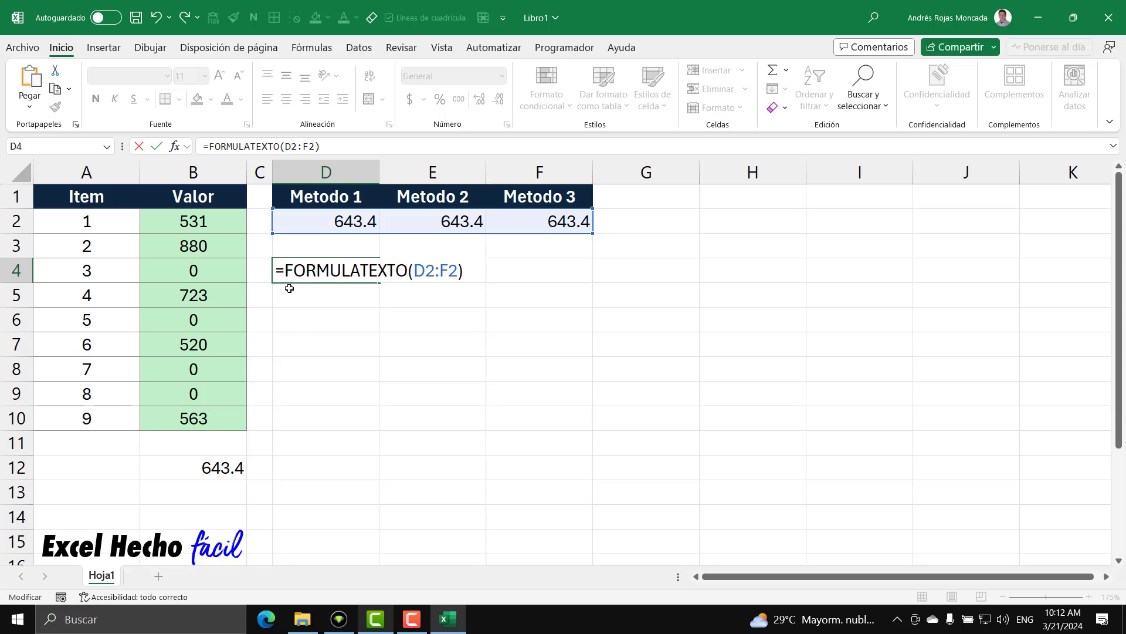
{"action": "type", "text": "tr"}
{"action": "key", "text": "Tab"}
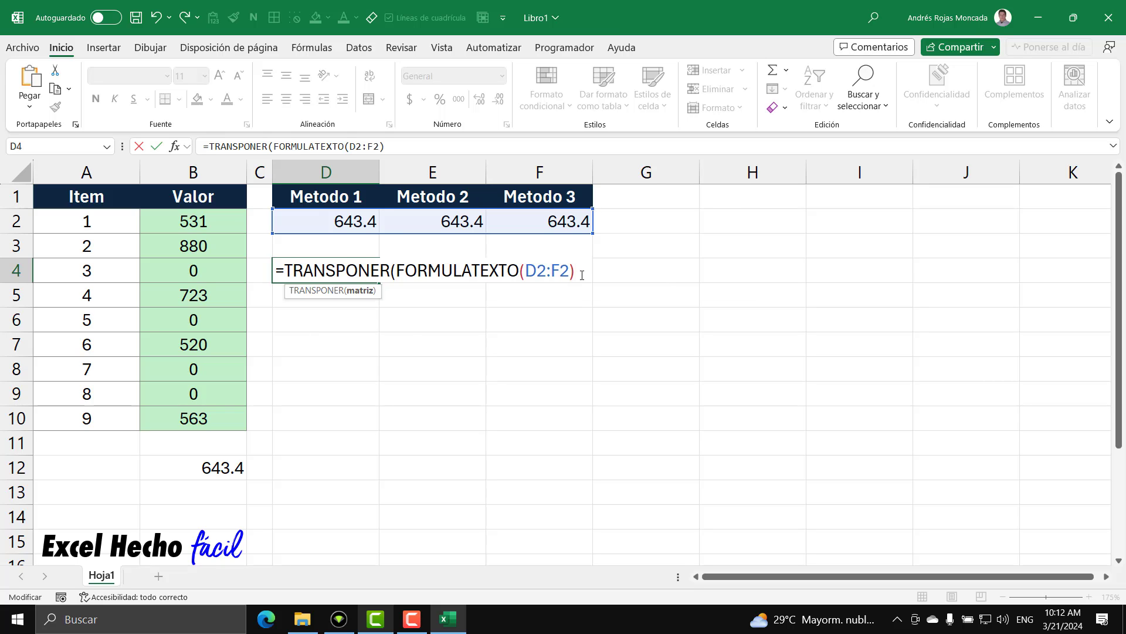
{"action": "key", "text": "Return"}
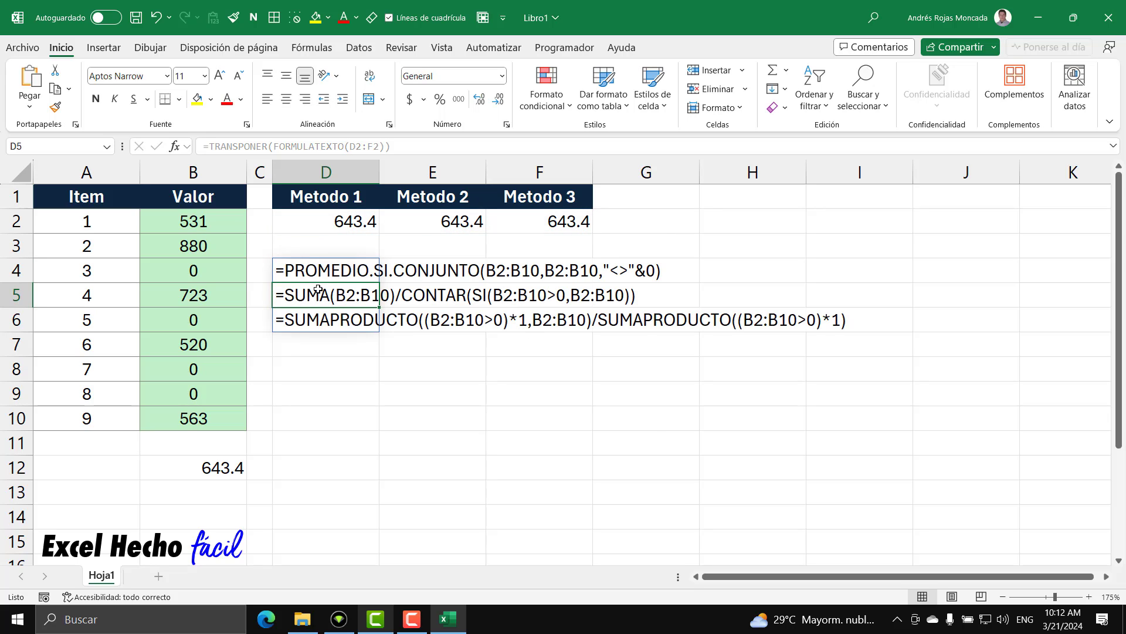
- Extend the header row from F1 into G1 with the heading Metodo 4
{"action": "left_click", "coordinate": [540, 205]}
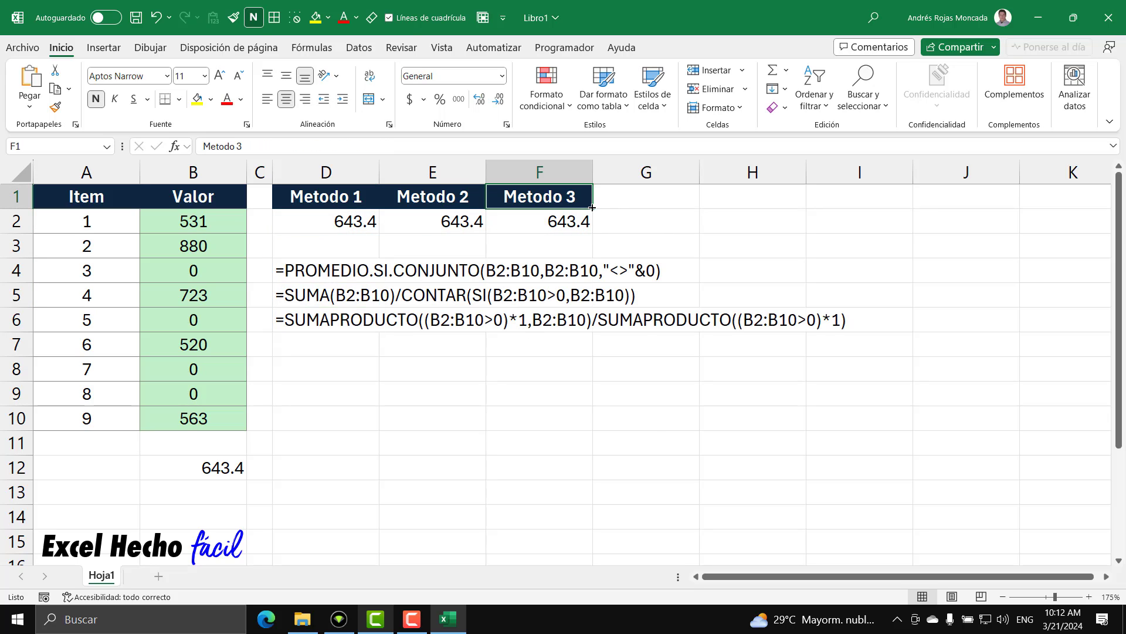
{"action": "left_click_drag", "start_coordinate": [592, 207], "coordinate": [701, 212]}
{"action": "left_click", "coordinate": [674, 226]}
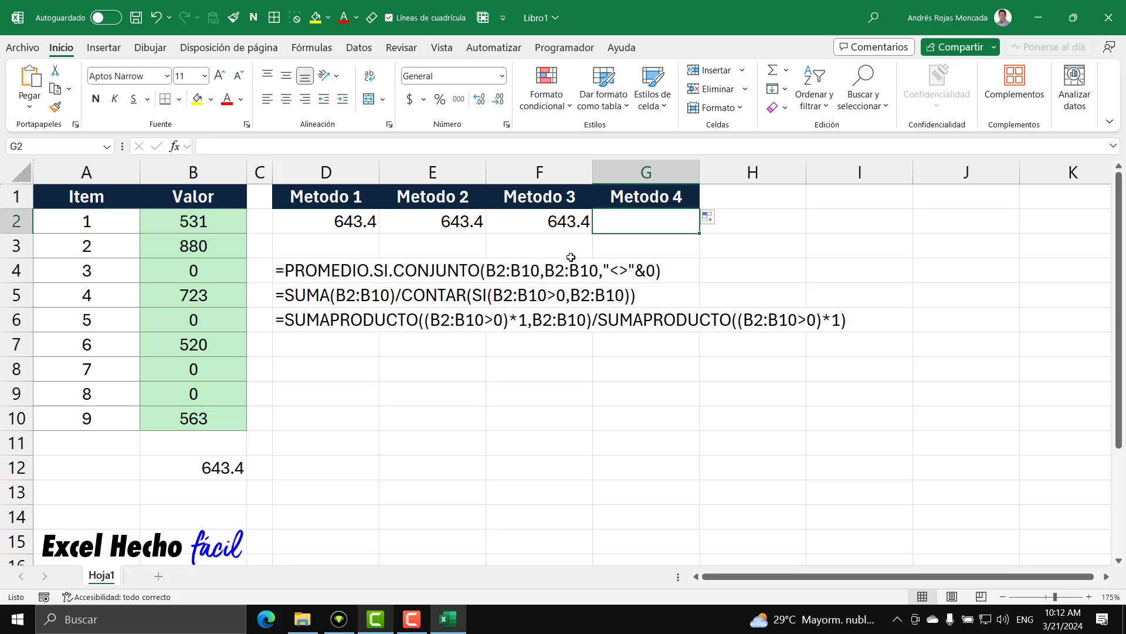
- Copy the text of the F2 formula into G2 as the starting point for the fourth method
{"action": "left_click", "coordinate": [562, 230]}
{"action": "key", "text": "F2"}
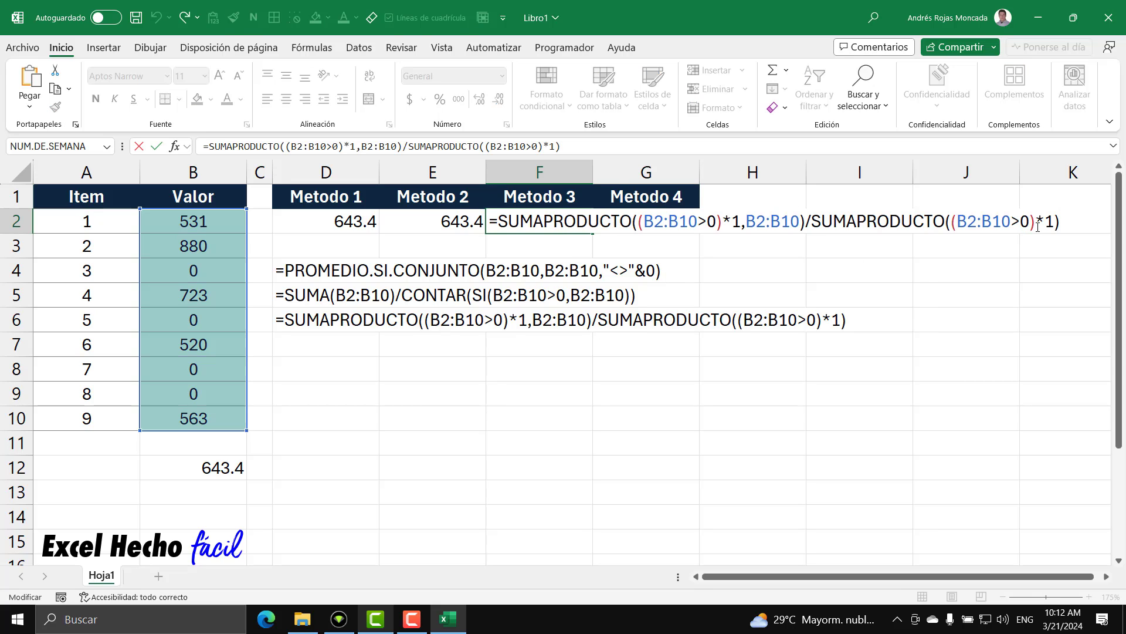
{"action": "left_click_drag", "start_coordinate": [1038, 227], "coordinate": [239, 235]}
{"action": "key", "text": "ctrl+c"}
{"action": "key", "text": "Escape"}
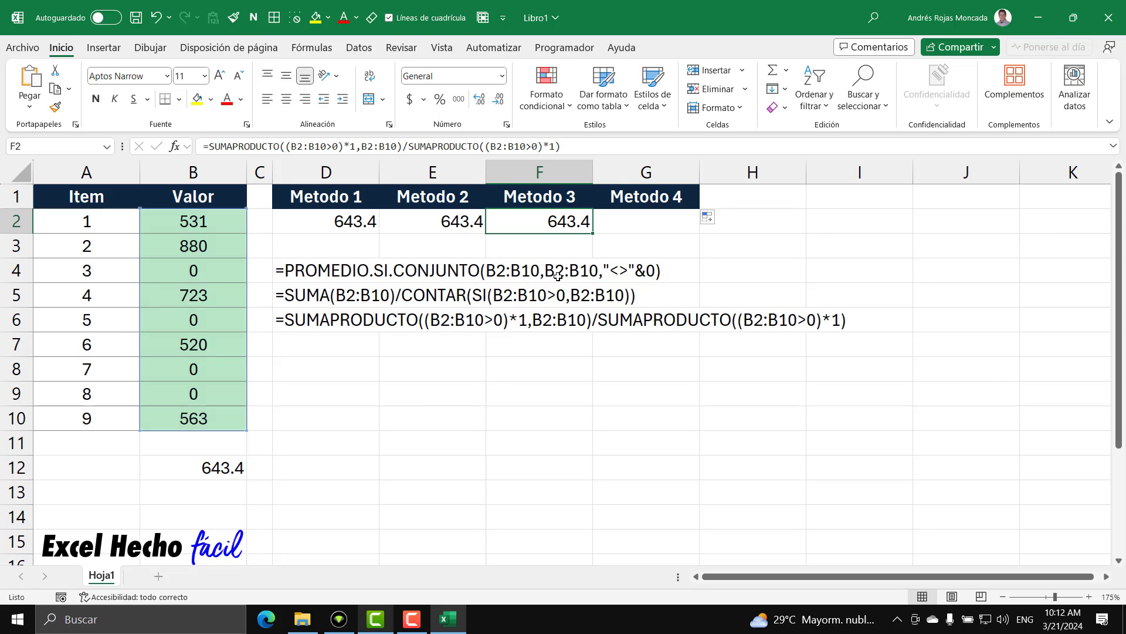
{"action": "key", "text": "Right"}
{"action": "type", "text": "="}
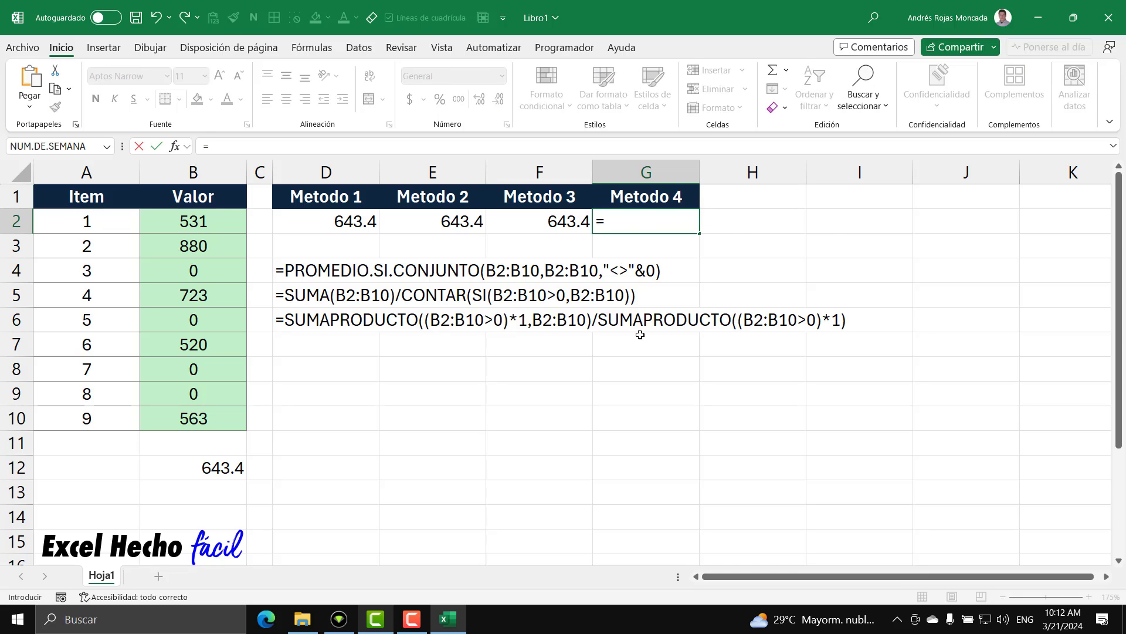
{"action": "key", "text": "ctrl+v"}
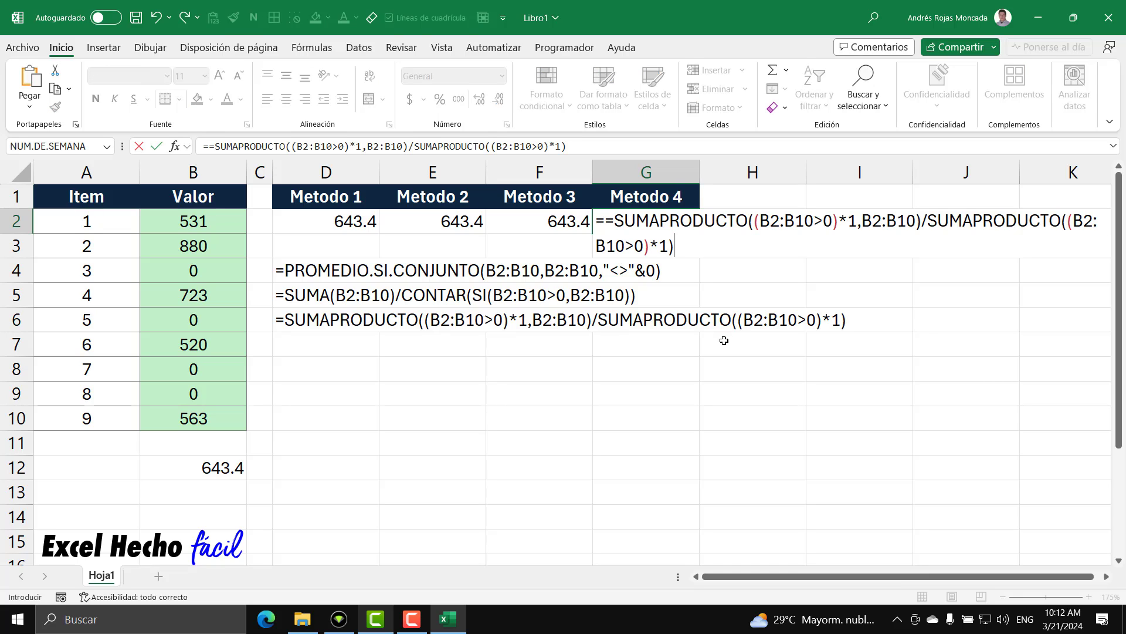
- Replace the duplicated equals sign and first SUMAPRODUCTO in G2 with SUMA(B2:B10) as the numerator
{"action": "left_click_drag", "start_coordinate": [920, 225], "coordinate": [607, 224]}
{"action": "key", "text": "BackSpace"}
{"action": "type", "text": "sum"}
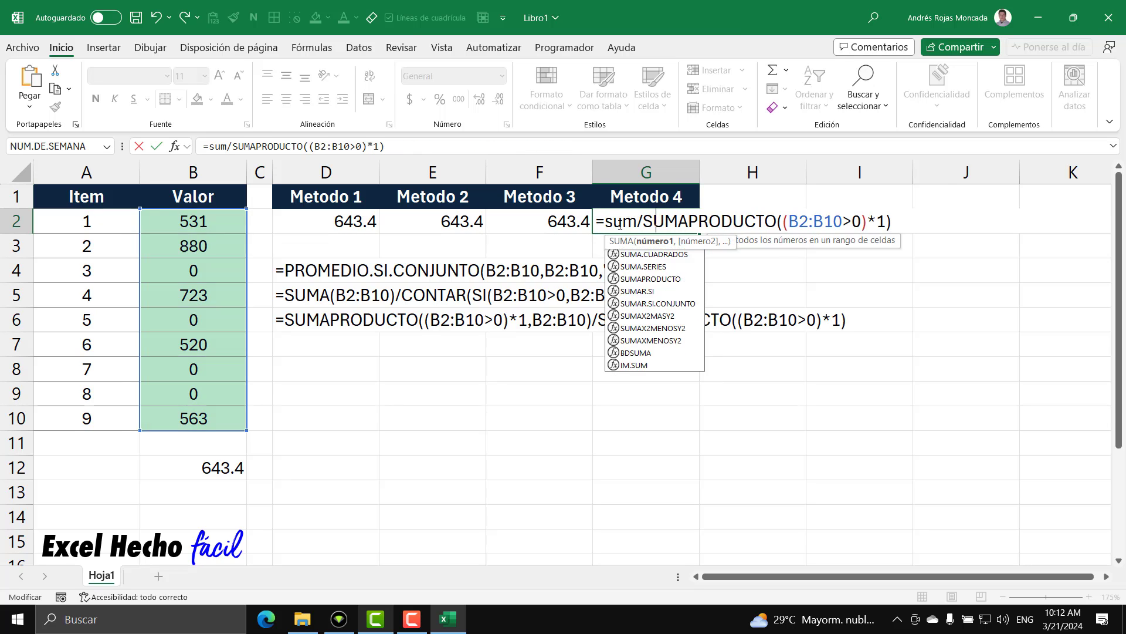
{"action": "key", "text": "Tab"}
{"action": "left_click_drag", "start_coordinate": [221, 221], "coordinate": [211, 418]}
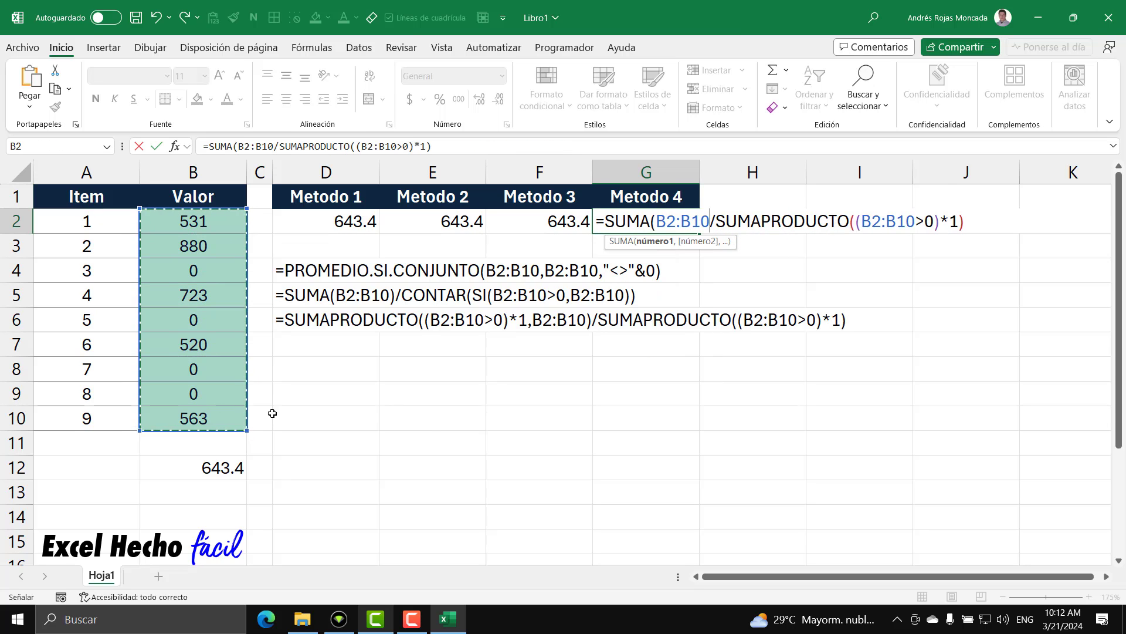
{"action": "type", "text": ")"}
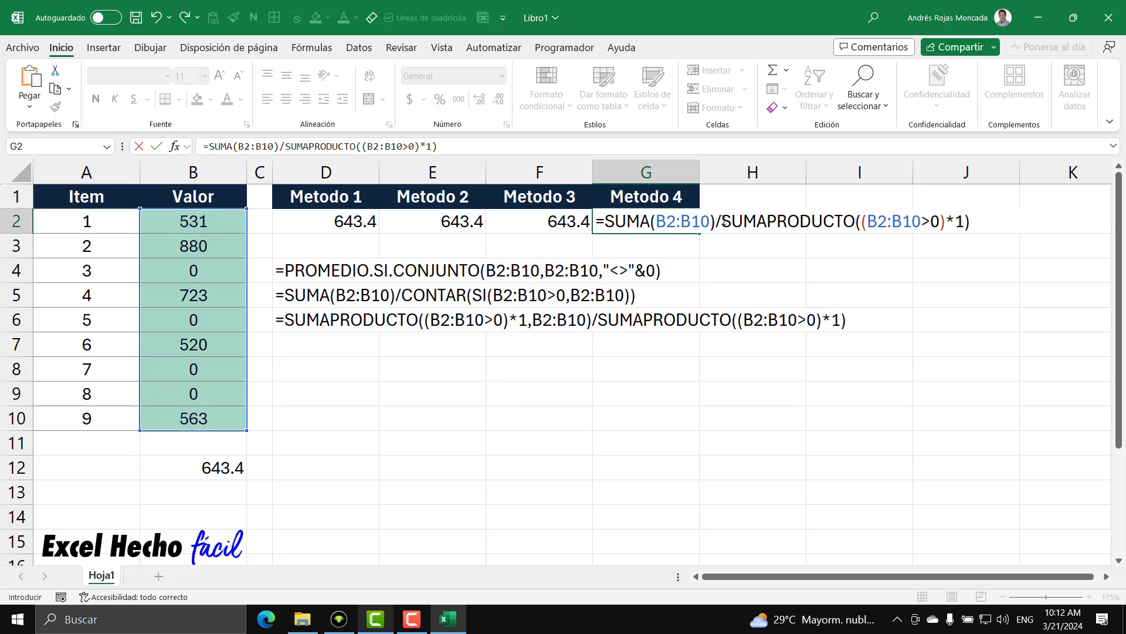
- Inspect the denominator in G2 and try CONTAR in place of SUMAPRODUCTO there
{"action": "left_click_drag", "start_coordinate": [722, 221], "coordinate": [980, 215]}
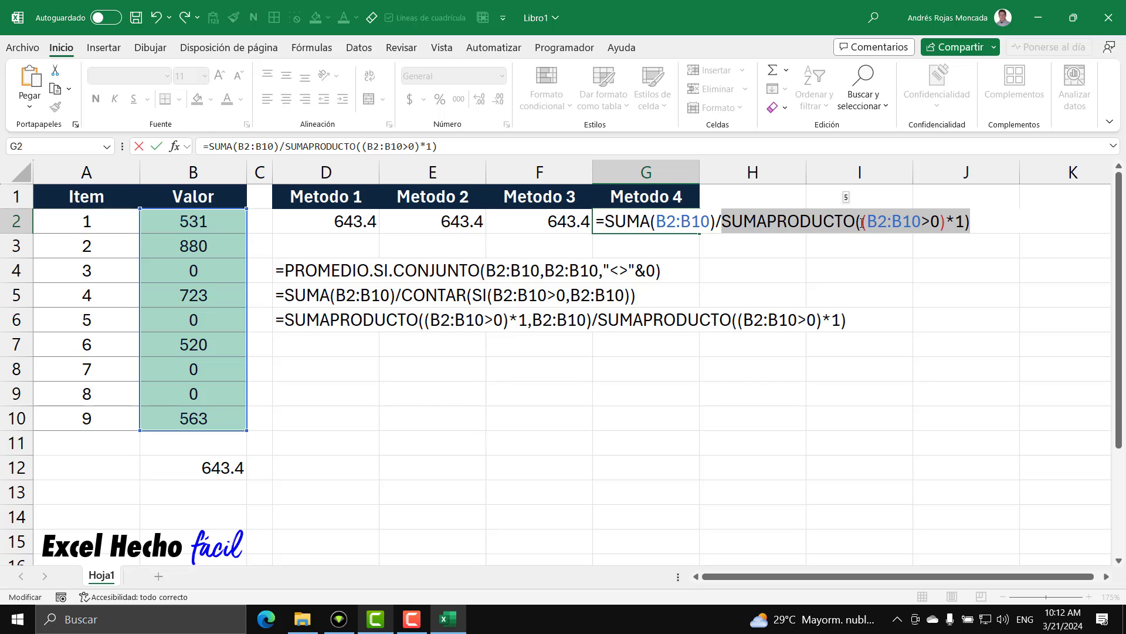
{"action": "left_click_drag", "start_coordinate": [861, 221], "coordinate": [963, 224]}
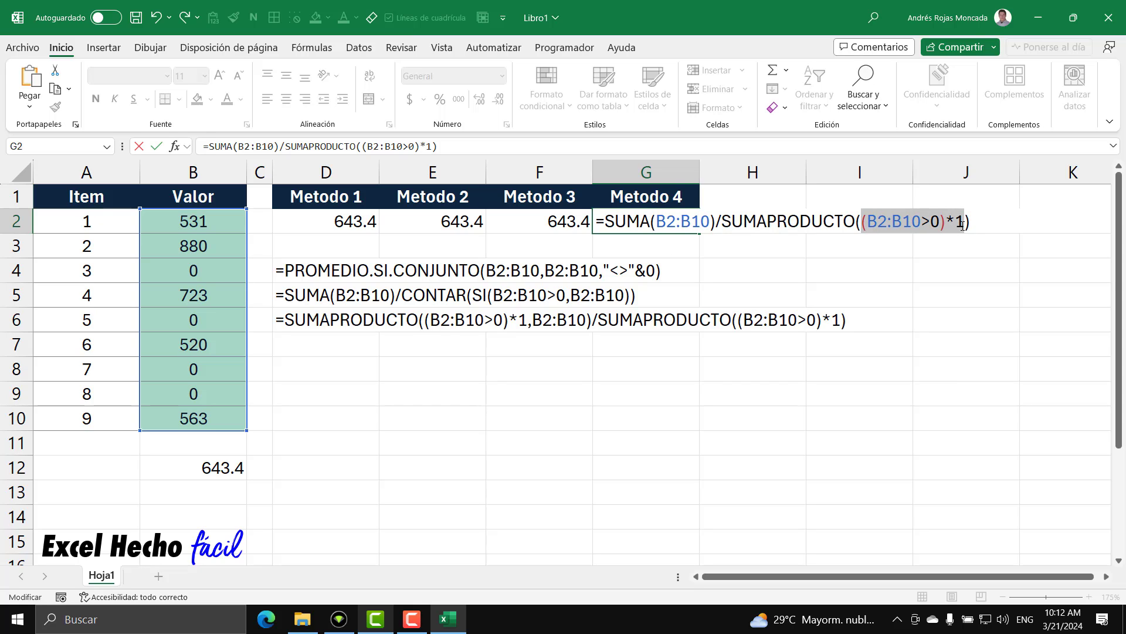
{"action": "left_click", "coordinate": [858, 222]}
{"action": "left_click_drag", "start_coordinate": [859, 222], "coordinate": [722, 221]}
{"action": "type", "text": "CONTAR"}
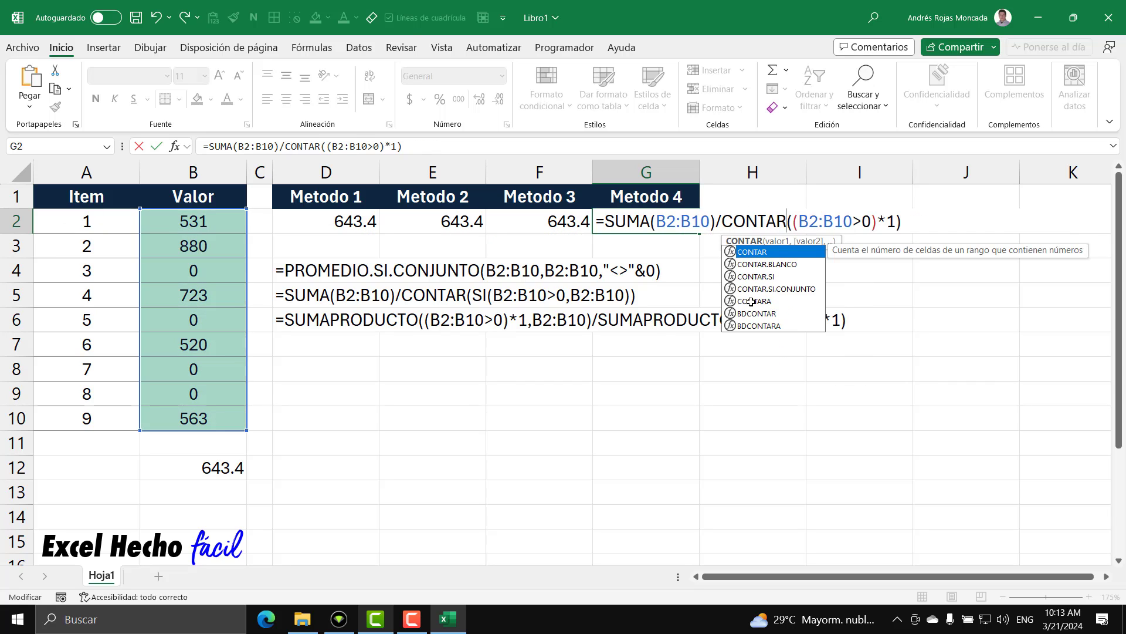
- Evaluate CONTAR's argument (B2:B10>0)*1 in place, restore it, and preview the whole CONTAR function
{"action": "left_click_drag", "start_coordinate": [897, 220], "coordinate": [795, 223]}
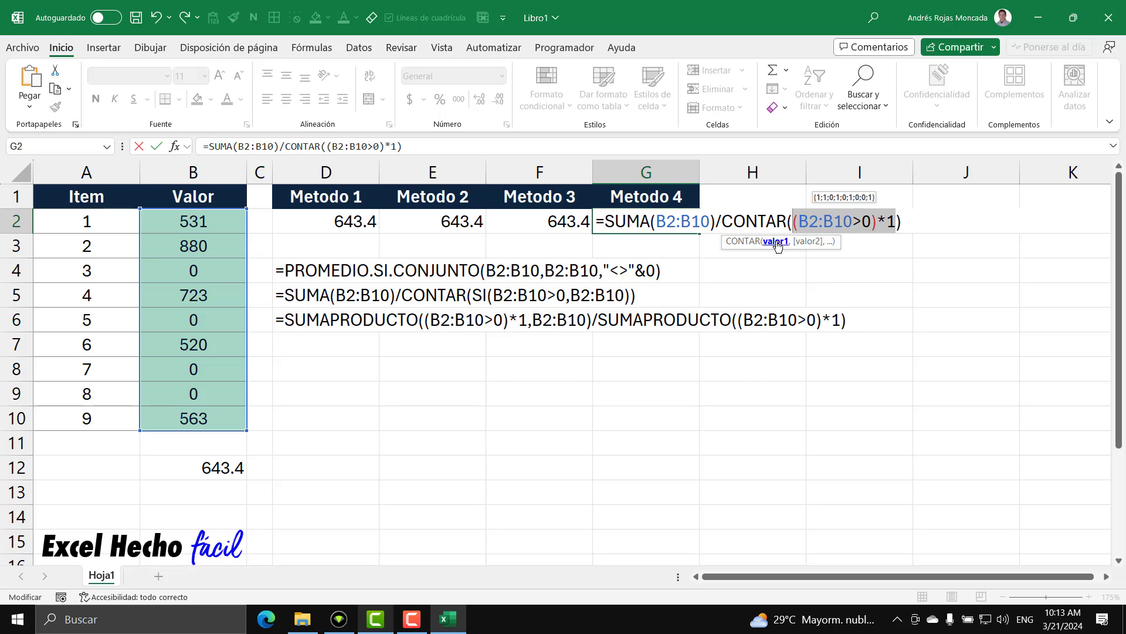
{"action": "key", "text": "F9"}
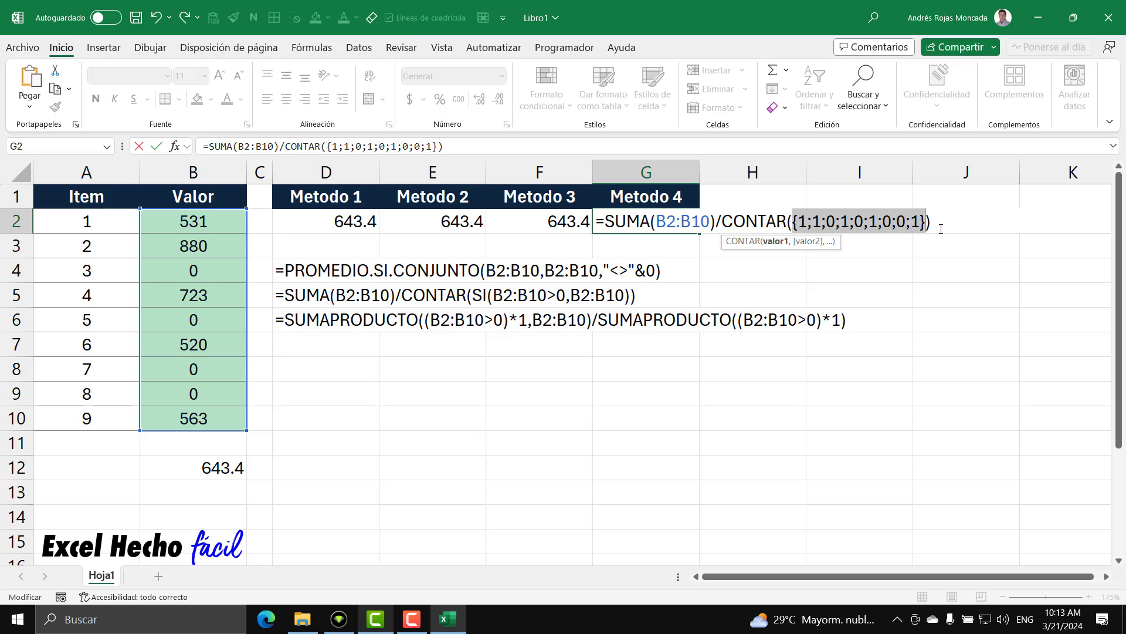
{"action": "key", "text": "ctrl+z"}
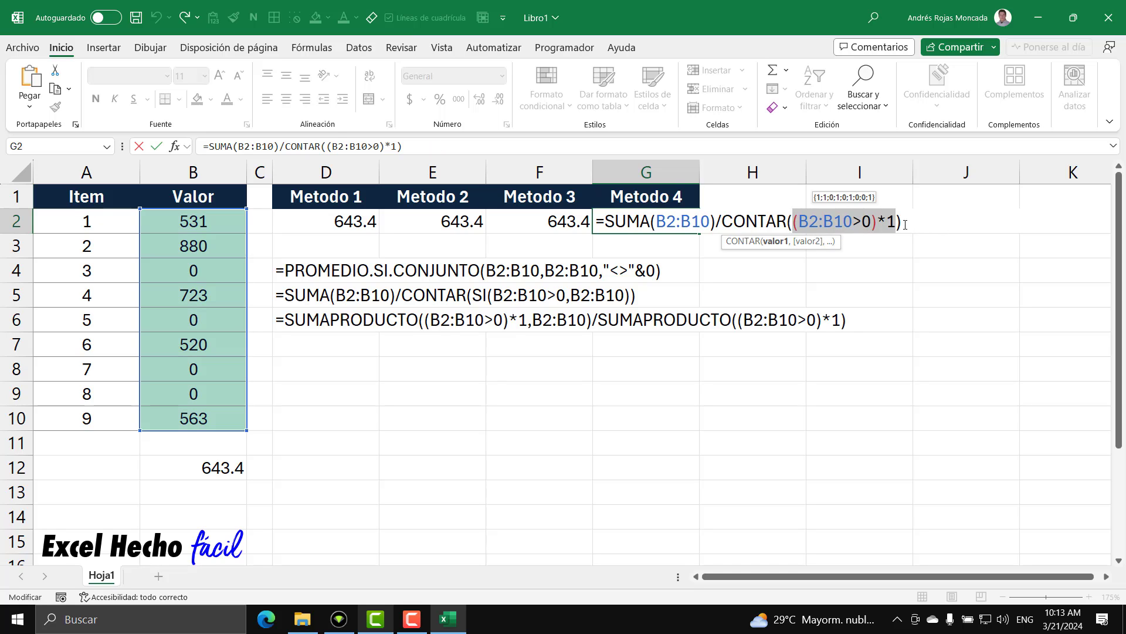
{"action": "left_click_drag", "start_coordinate": [905, 225], "coordinate": [728, 220]}
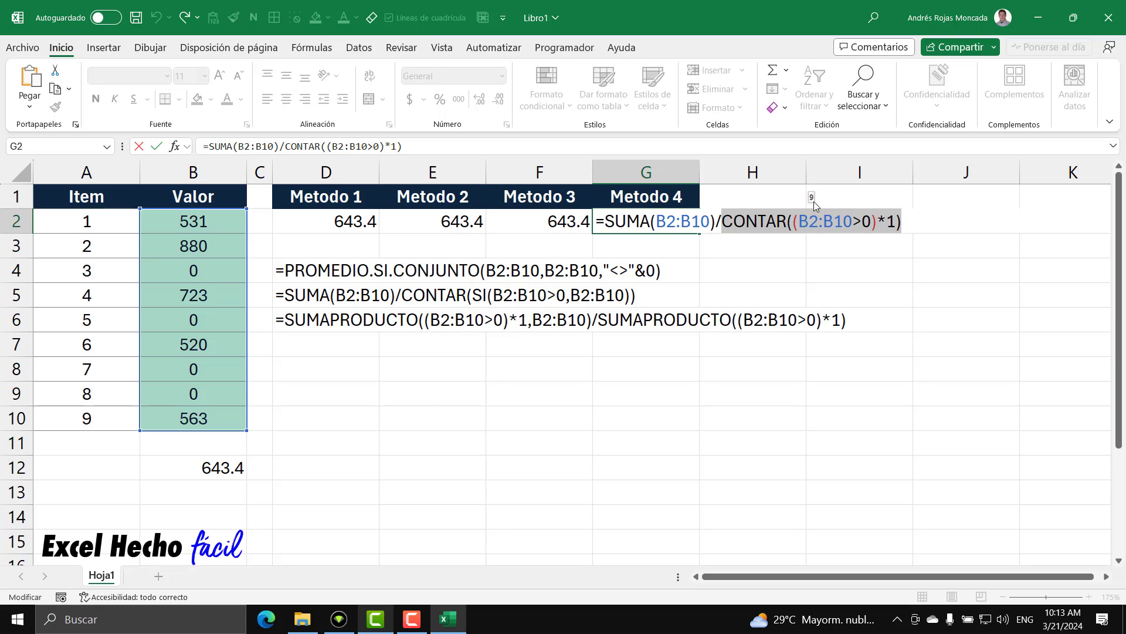
- Change the denominator function in G2 from CONTAR back to SUMAPRODUCTO
{"action": "double_click", "coordinate": [787, 221]}
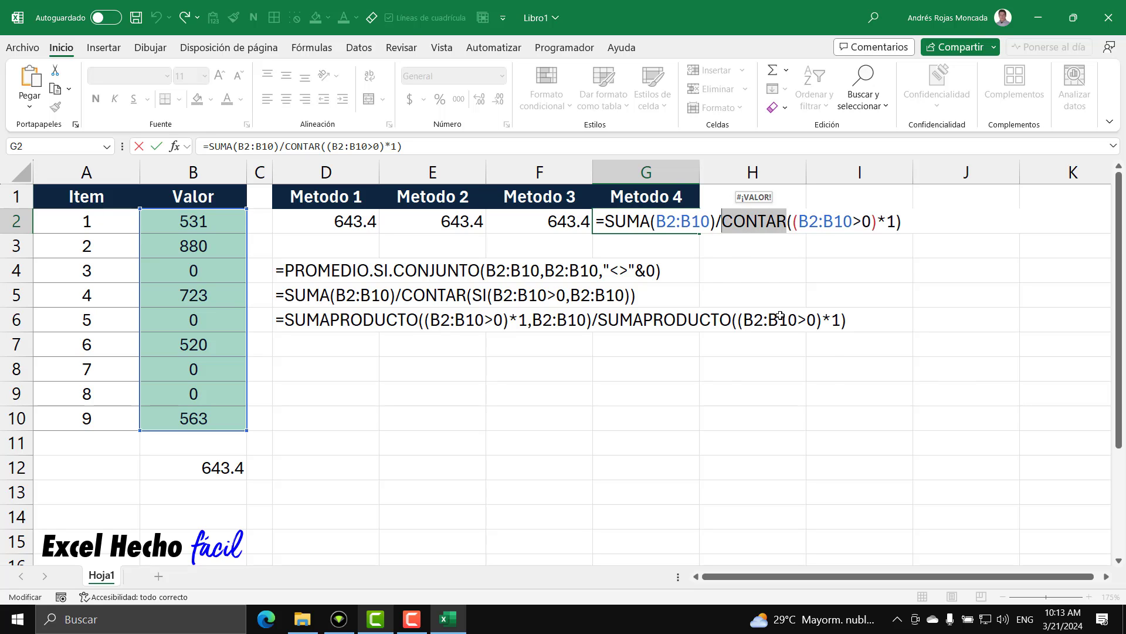
{"action": "type", "text": "sum"}
{"action": "key", "text": "Down"}
{"action": "key", "text": "Down"}
{"action": "key", "text": "Down"}
{"action": "key", "text": "Tab"}
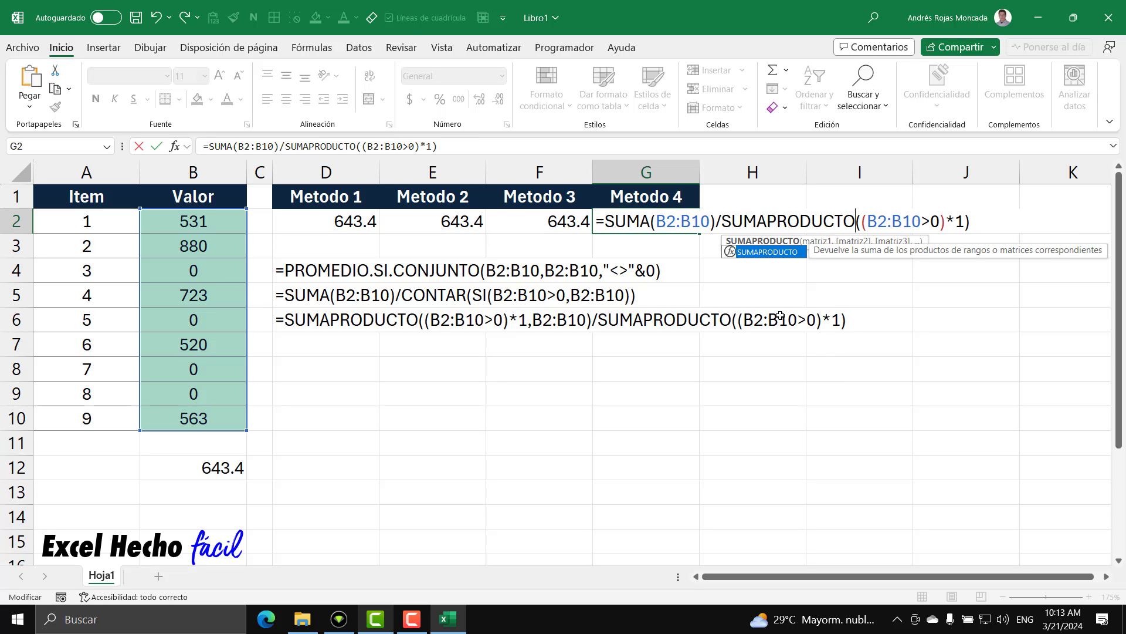
{"action": "left_click", "coordinate": [978, 217]}
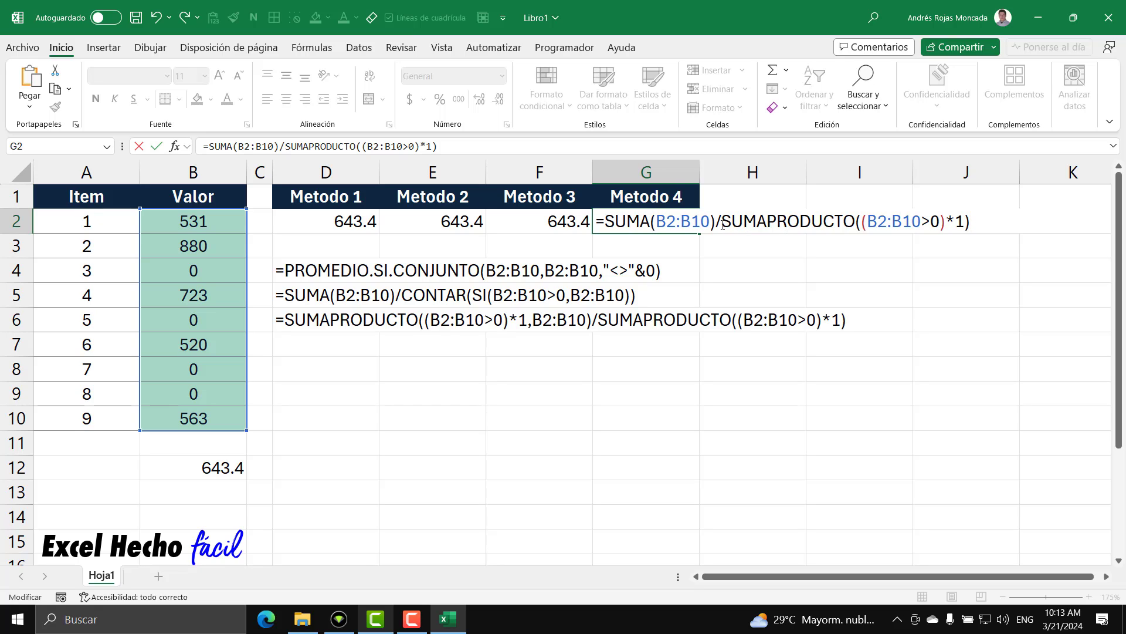
- Evaluate the SUMAPRODUCTO denominator in G2 in place, restore it, and inspect its array argument and the whole function
{"action": "left_click_drag", "start_coordinate": [721, 222], "coordinate": [1050, 222]}
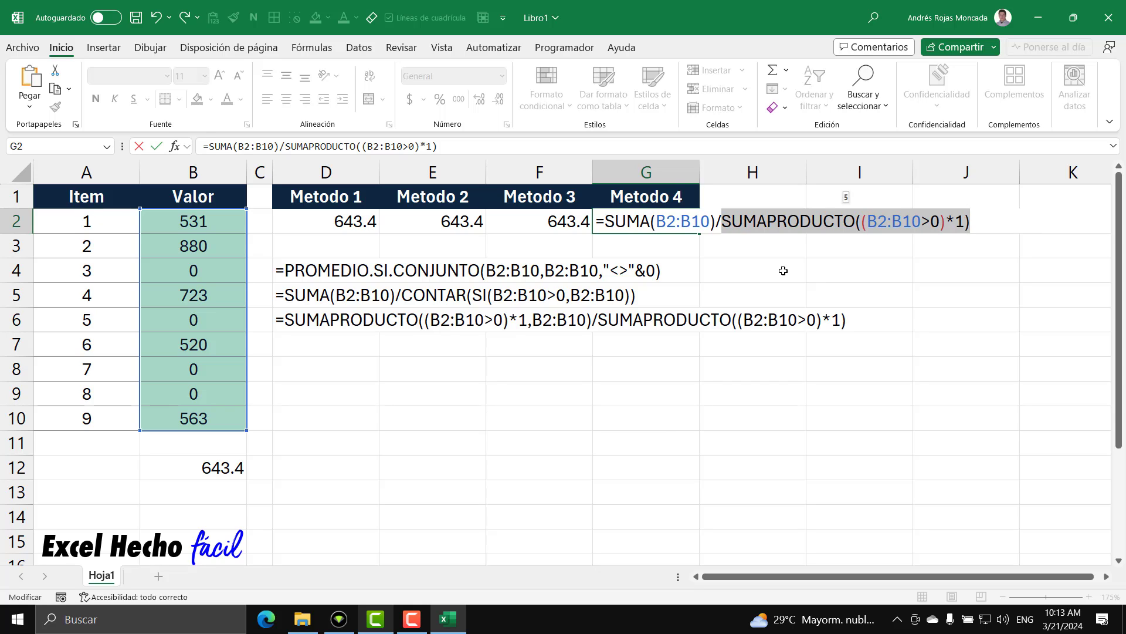
{"action": "key", "text": "F9"}
{"action": "key", "text": "ctrl+z"}
{"action": "left_click_drag", "start_coordinate": [862, 222], "coordinate": [965, 223]}
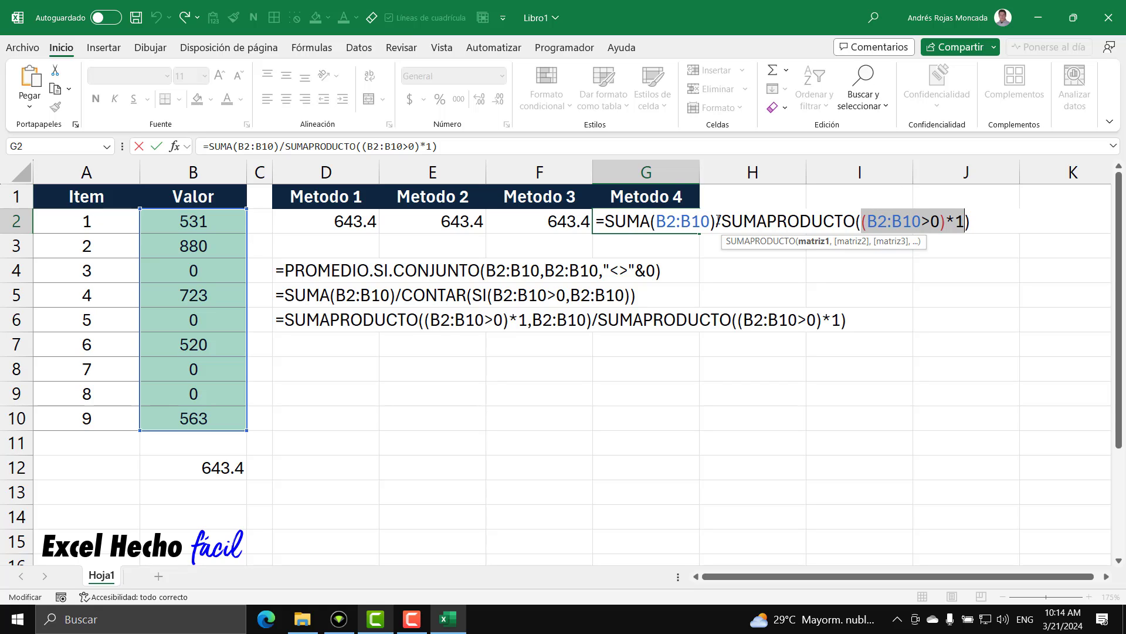
{"action": "left_click_drag", "start_coordinate": [723, 221], "coordinate": [975, 220]}
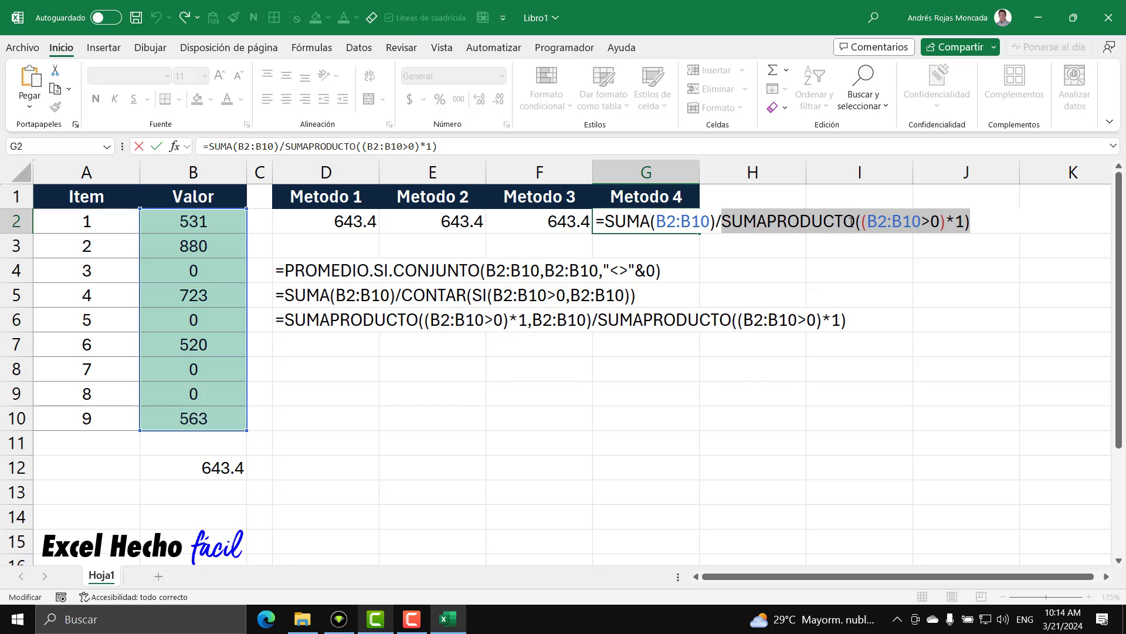
- Shorten SUMAPRODUCTO to SUMA in the G2 denominator, giving =SUMA(B2:B10)/SUMA((B2:B10>0)*1), and preview the new denominator
{"action": "left_click", "coordinate": [856, 223]}
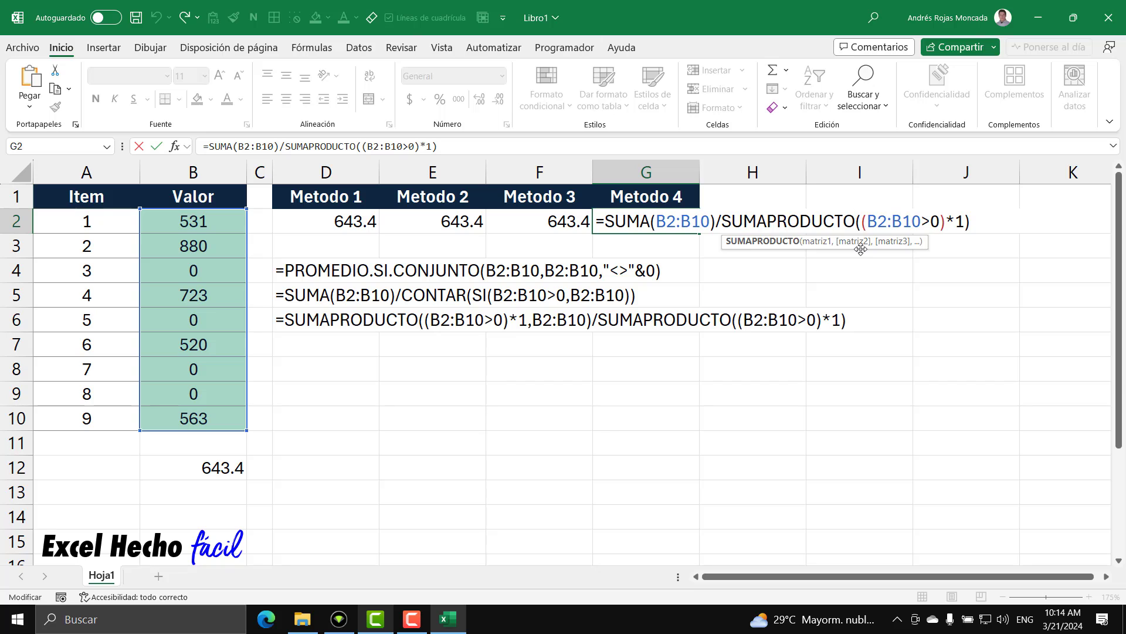
{"action": "key", "text": "BackSpace"}
{"action": "key", "text": "BackSpace"}
{"action": "key", "text": "BackSpace"}
{"action": "key", "text": "BackSpace"}
{"action": "key", "text": "BackSpace"}
{"action": "key", "text": "BackSpace"}
{"action": "key", "text": "BackSpace"}
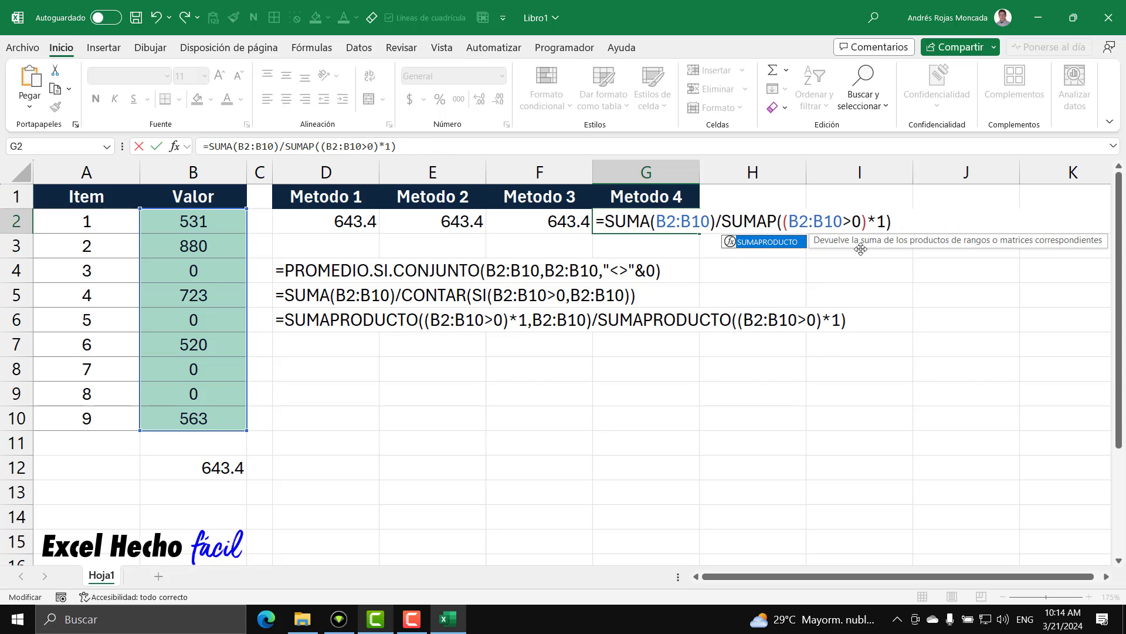
{"action": "key", "text": "BackSpace"}
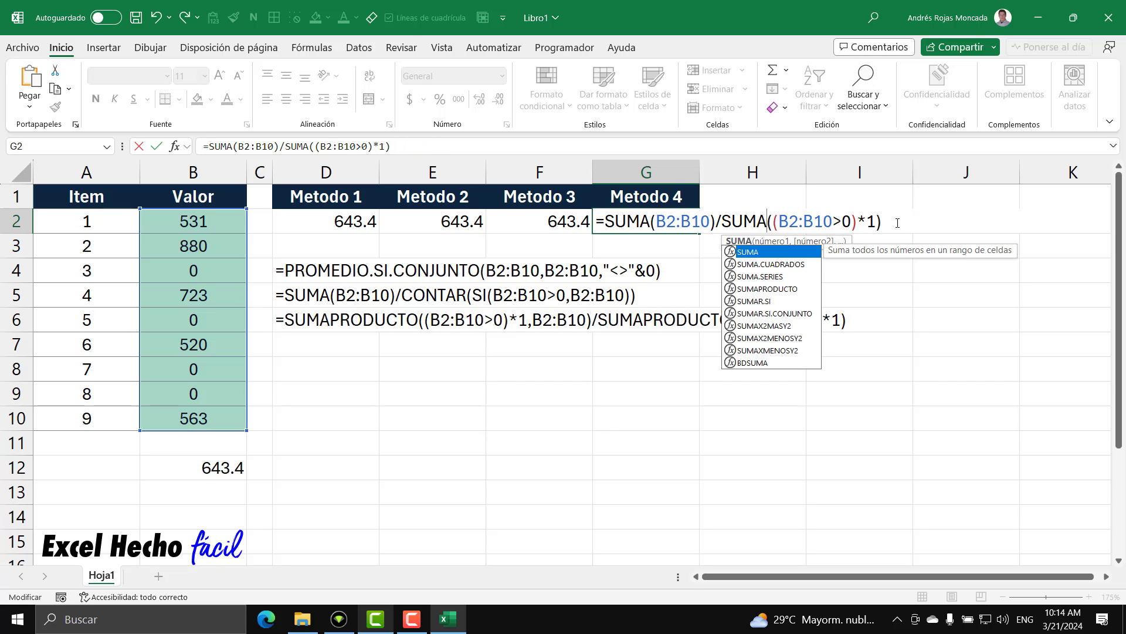
{"action": "left_click_drag", "start_coordinate": [900, 223], "coordinate": [723, 222]}
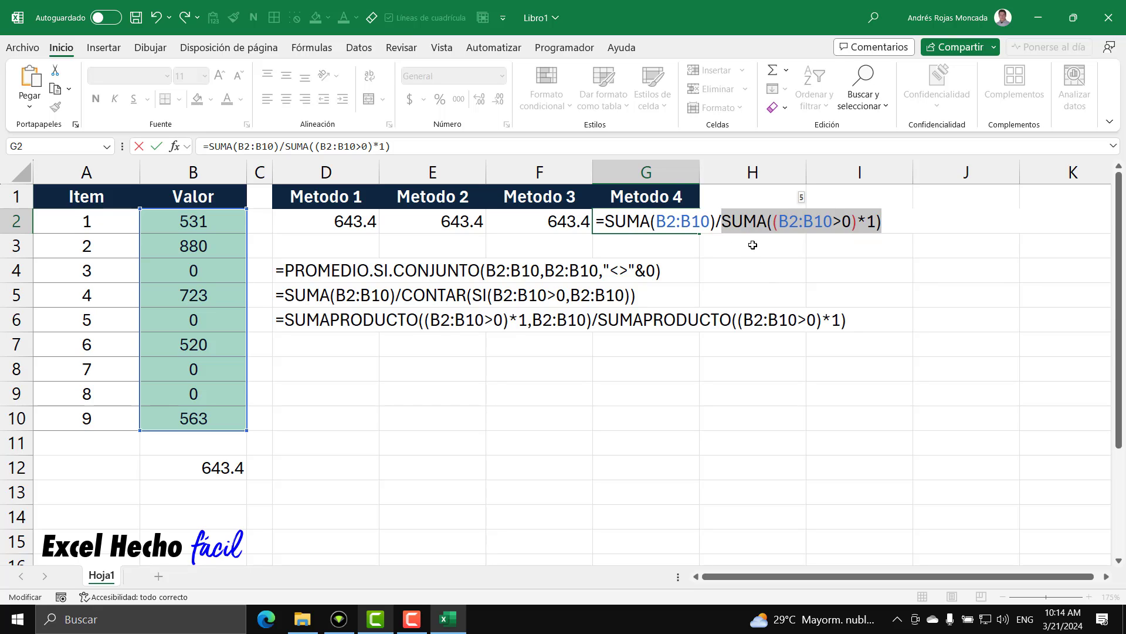
- Commit the Metodo 4 formula in G2 and extend the D4 formula-text list to =TRANSPONER(FORMULATEXTO(D2:G2))
{"action": "key", "text": "End"}
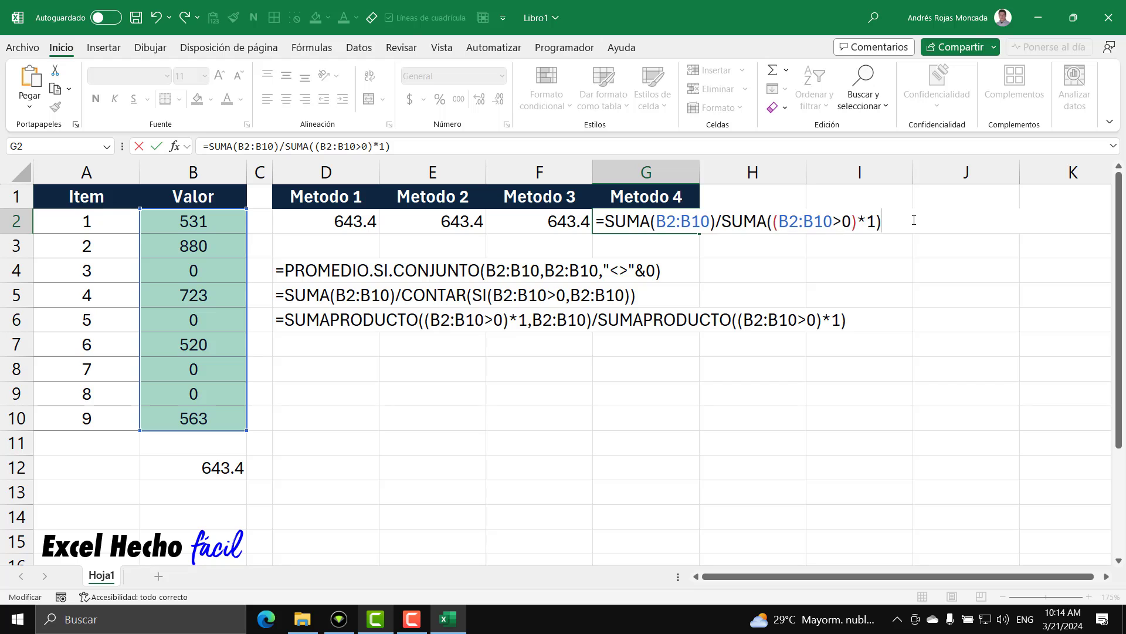
{"action": "key", "text": "Return"}
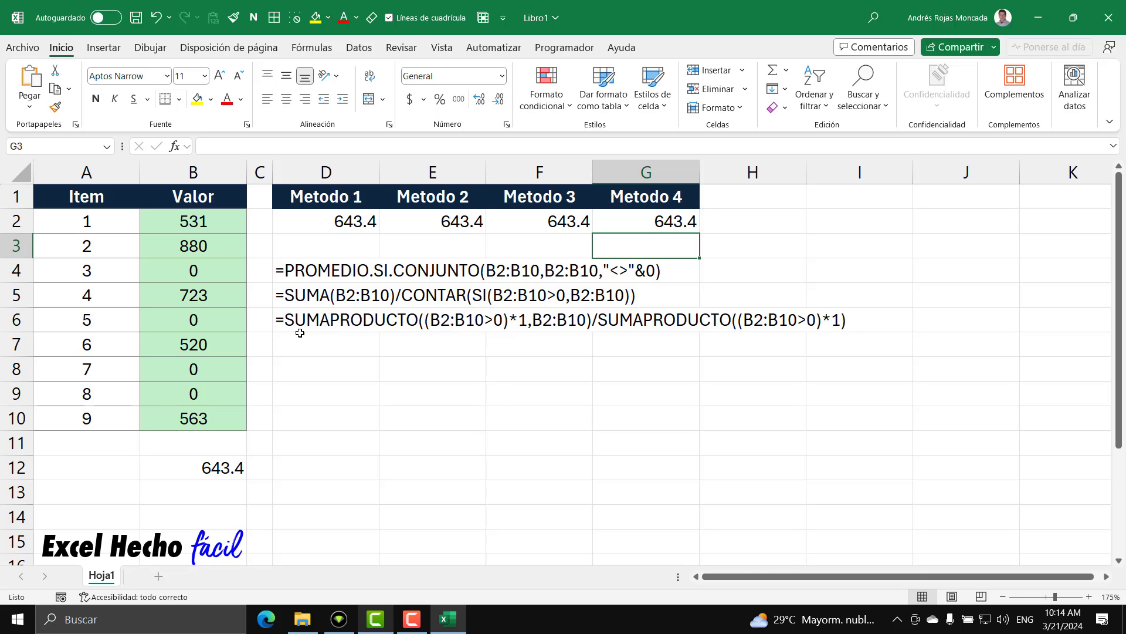
{"action": "left_click", "coordinate": [321, 268]}
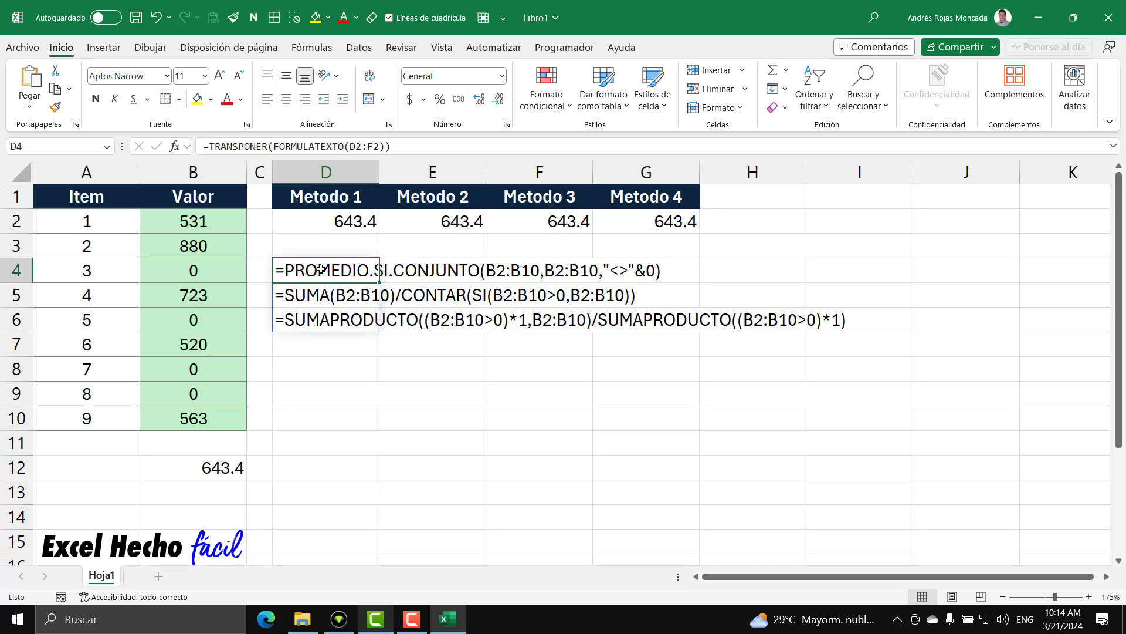
{"action": "key", "text": "F2"}
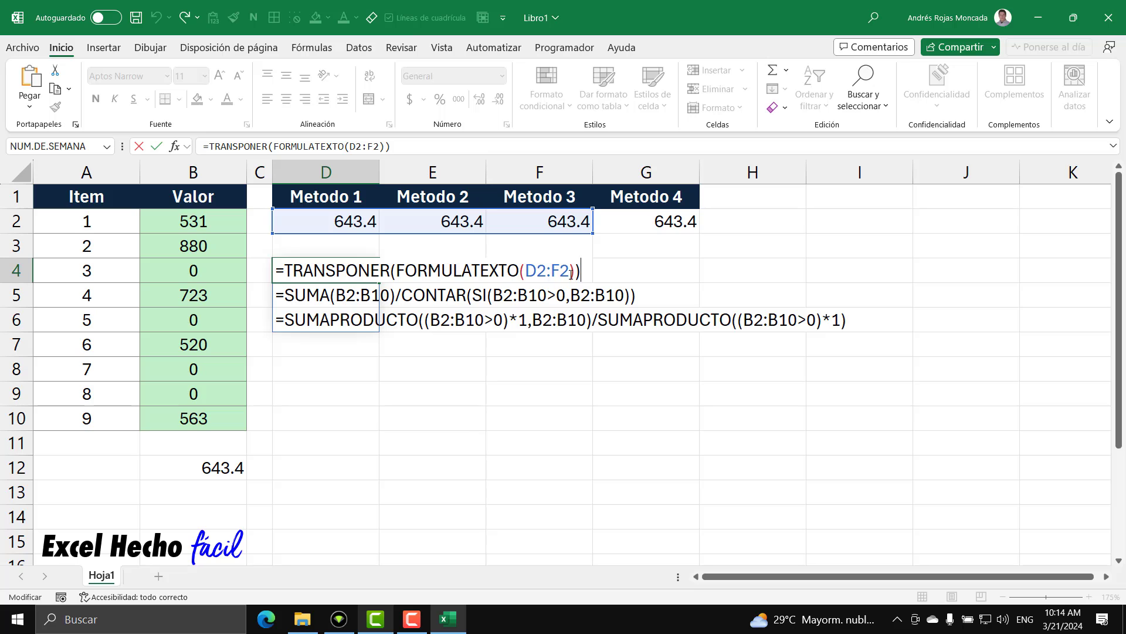
{"action": "left_click_drag", "start_coordinate": [570, 270], "coordinate": [530, 272]}
{"action": "left_click_drag", "start_coordinate": [341, 220], "coordinate": [620, 218]}
{"action": "key", "text": "Return"}
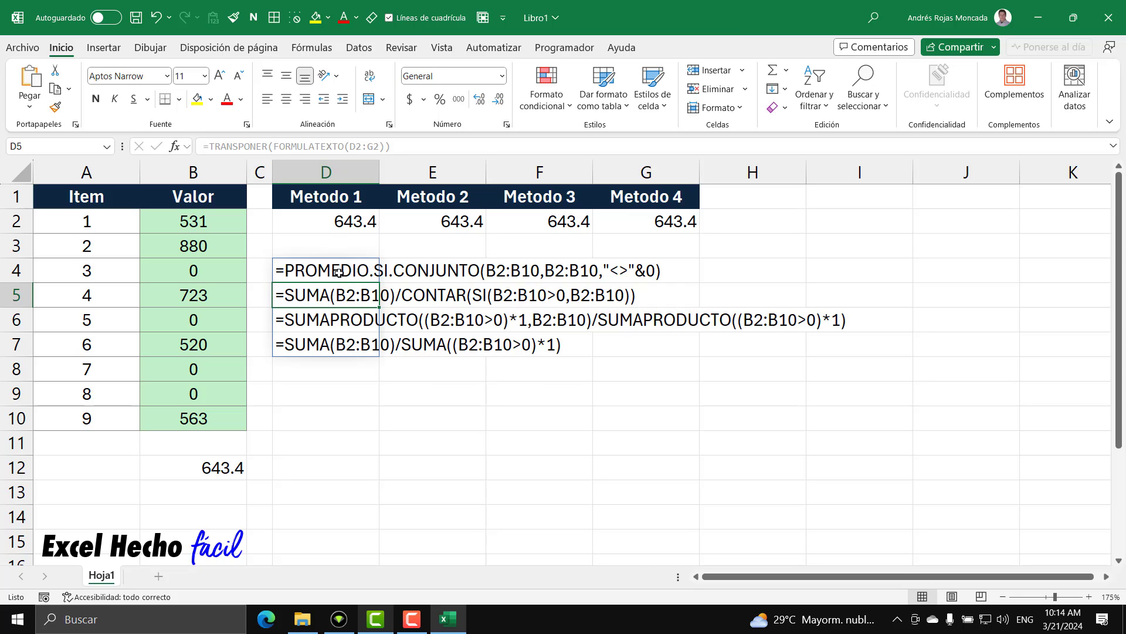
- Set the font color of the four formula texts in D4:D7 to the standard blue and deselect them
{"action": "left_click_drag", "start_coordinate": [339, 272], "coordinate": [326, 345]}
{"action": "left_click", "coordinate": [241, 99]}
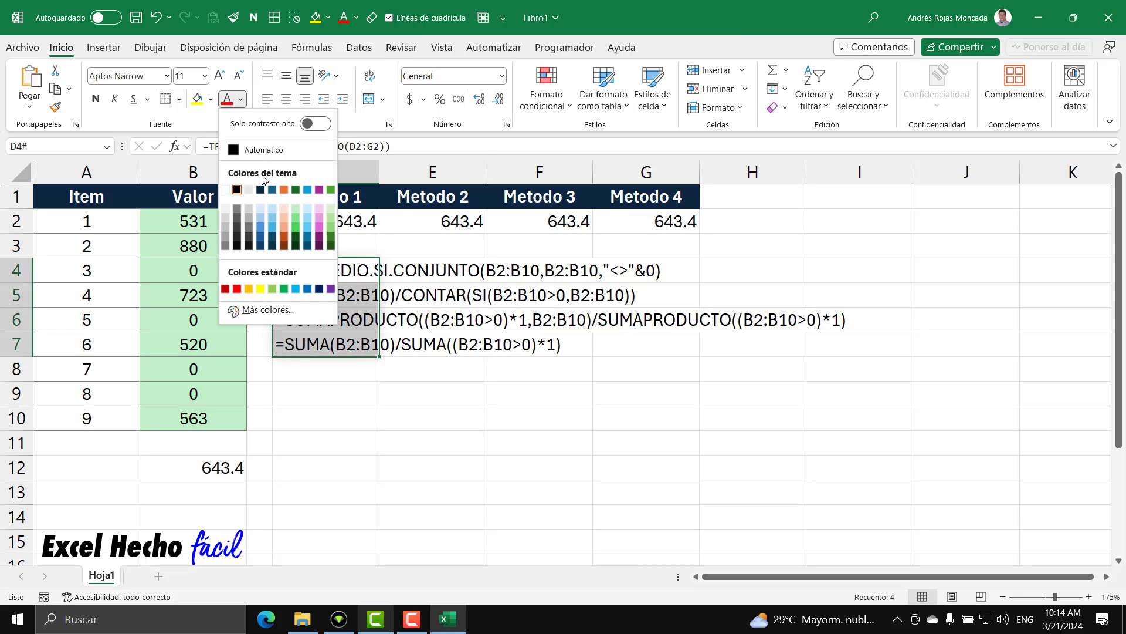
{"action": "left_click", "coordinate": [307, 290]}
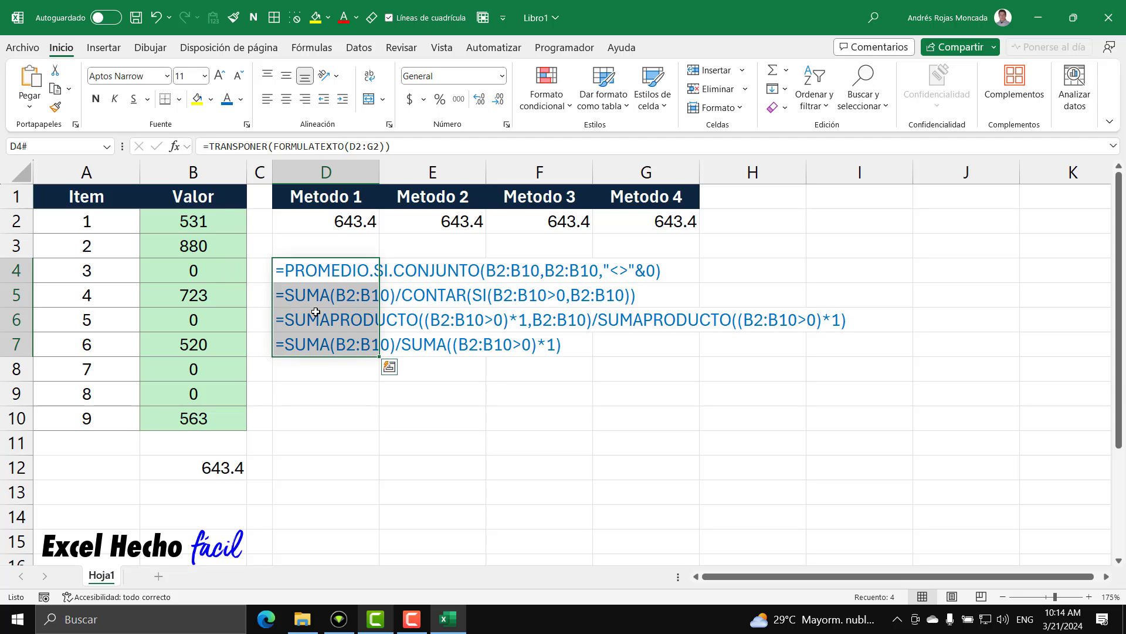
{"action": "left_click", "coordinate": [327, 425]}
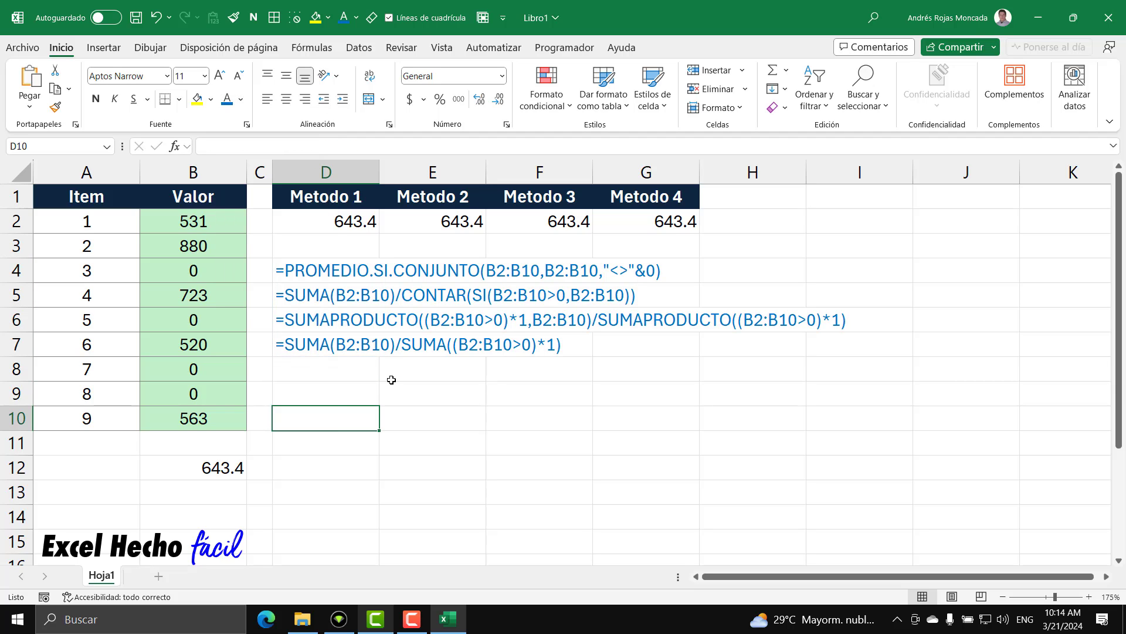